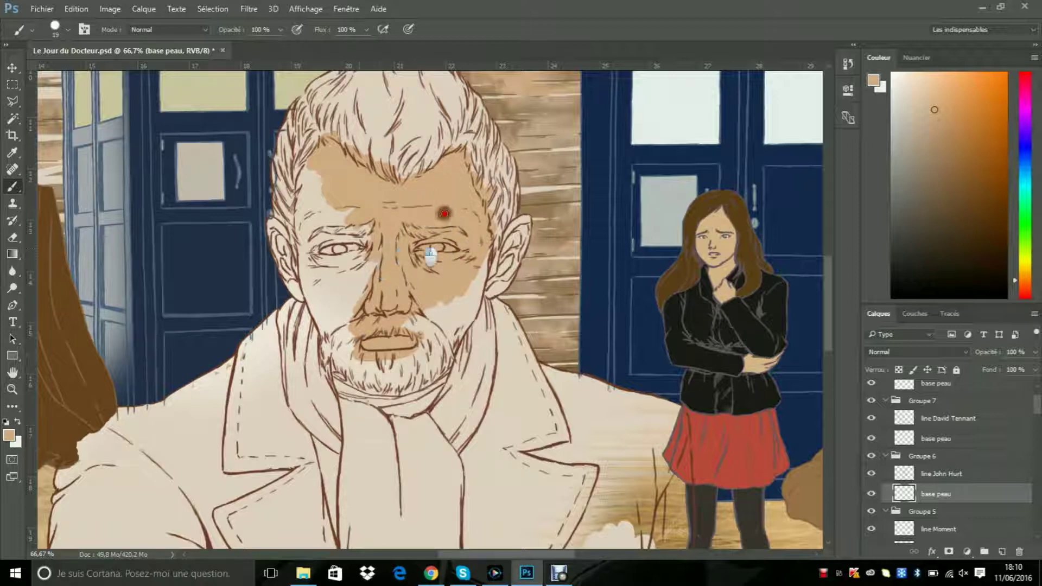
Step: Paint the flat skin tone over the bearded man's left temple, cheek and left ear on Groupe 6's base peau layer
{"action": "left_click_drag", "start_coordinate": [324, 254], "coordinate": [274, 225]}
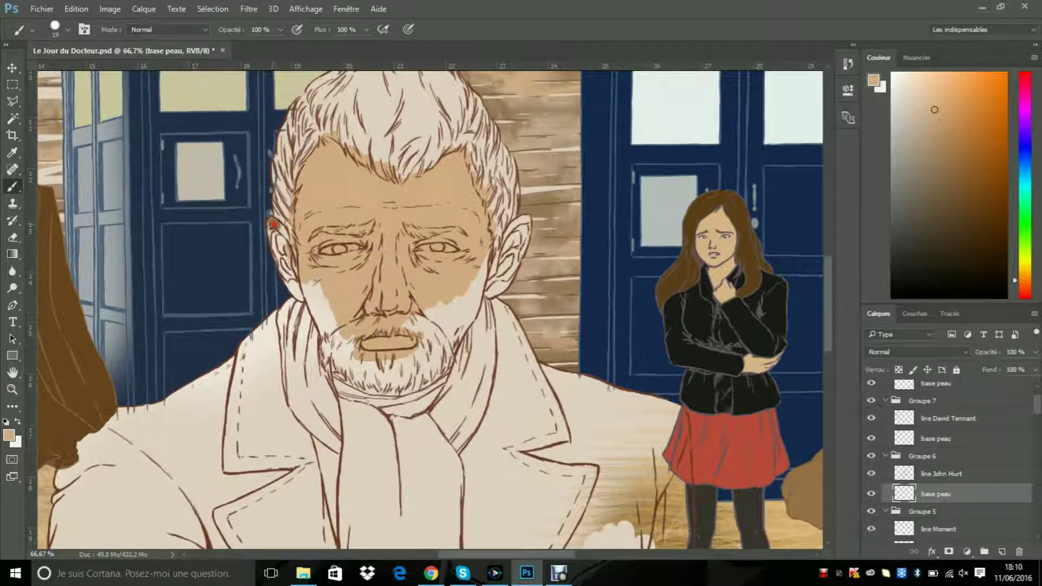
{"action": "left_click_drag", "start_coordinate": [288, 278], "coordinate": [310, 298]}
{"action": "left_click", "coordinate": [12, 389]}
{"action": "left_click", "coordinate": [293, 243]}
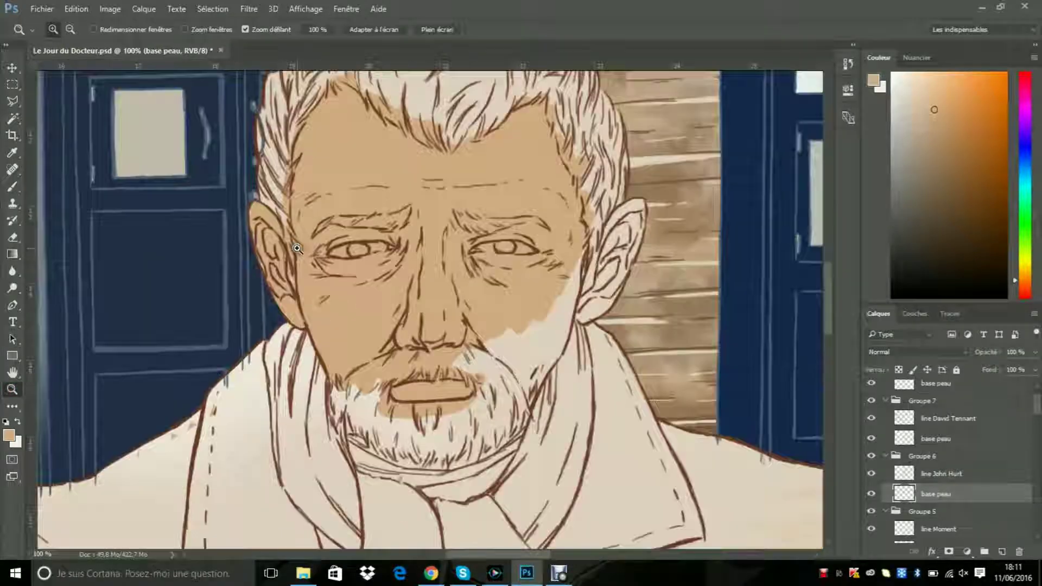
{"action": "left_click", "coordinate": [294, 243]}
{"action": "left_click", "coordinate": [12, 186]}
{"action": "left_click_drag", "start_coordinate": [222, 183], "coordinate": [294, 357]}
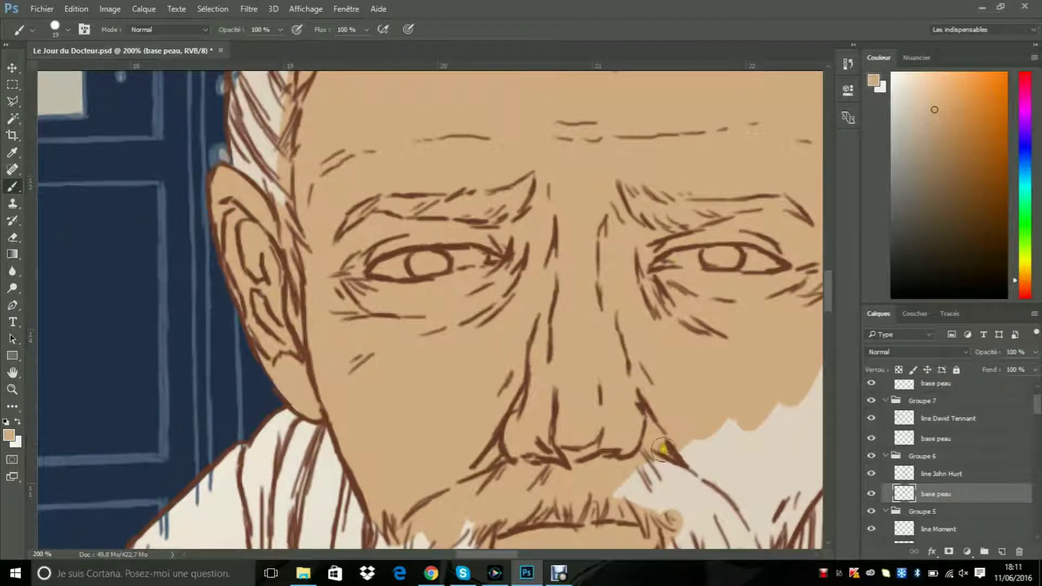
Step: Fill the rest of the bearded man's right cheek and right ear with the same skin tone
{"action": "scroll", "coordinate": [662, 449], "scroll_direction": "right", "scroll_amount": 5}
{"action": "mouse_move", "coordinate": [567, 361]}
{"action": "left_mouse_down"}
{"action": "mouse_move", "coordinate": [637, 283]}
{"action": "mouse_move", "coordinate": [703, 170]}
{"action": "mouse_move", "coordinate": [673, 222]}
{"action": "mouse_move", "coordinate": [652, 337]}
{"action": "mouse_move", "coordinate": [698, 205]}
{"action": "mouse_move", "coordinate": [612, 389]}
{"action": "mouse_move", "coordinate": [539, 359]}
{"action": "mouse_move", "coordinate": [331, 500]}
{"action": "mouse_move", "coordinate": [532, 456]}
{"action": "mouse_move", "coordinate": [477, 461]}
{"action": "left_mouse_up"}
{"action": "left_click_drag", "start_coordinate": [829, 290], "coordinate": [830, 309]}
{"action": "left_click_drag", "start_coordinate": [467, 331], "coordinate": [477, 356]}
Step: Hide Groupe 7 and Groupe 8 to expose the bearded man's hands above the red button
{"action": "left_click_drag", "start_coordinate": [829, 305], "coordinate": [829, 392]}
{"action": "left_click", "coordinate": [11, 387]}
{"action": "left_click", "coordinate": [92, 132], "text": "alt"}
{"action": "left_click_drag", "start_coordinate": [506, 555], "coordinate": [453, 554]}
{"action": "left_click", "coordinate": [871, 400]}
{"action": "scroll", "coordinate": [871, 401], "scroll_direction": "up", "scroll_amount": 1}
{"action": "left_click", "coordinate": [871, 387]}
Step: Paint the skin tone over the bearded man's hands and fingers resting on the red button
{"action": "left_click", "coordinate": [12, 186]}
{"action": "mouse_move", "coordinate": [459, 185]}
{"action": "left_mouse_down"}
{"action": "mouse_move", "coordinate": [478, 156]}
{"action": "mouse_move", "coordinate": [642, 184]}
{"action": "mouse_move", "coordinate": [684, 308]}
{"action": "mouse_move", "coordinate": [658, 326]}
{"action": "left_mouse_up"}
{"action": "mouse_move", "coordinate": [435, 245]}
{"action": "left_mouse_down"}
{"action": "mouse_move", "coordinate": [414, 121]}
{"action": "mouse_move", "coordinate": [437, 247]}
{"action": "mouse_move", "coordinate": [442, 210]}
{"action": "mouse_move", "coordinate": [559, 232]}
{"action": "mouse_move", "coordinate": [493, 263]}
{"action": "mouse_move", "coordinate": [588, 313]}
{"action": "mouse_move", "coordinate": [568, 325]}
{"action": "left_mouse_up"}
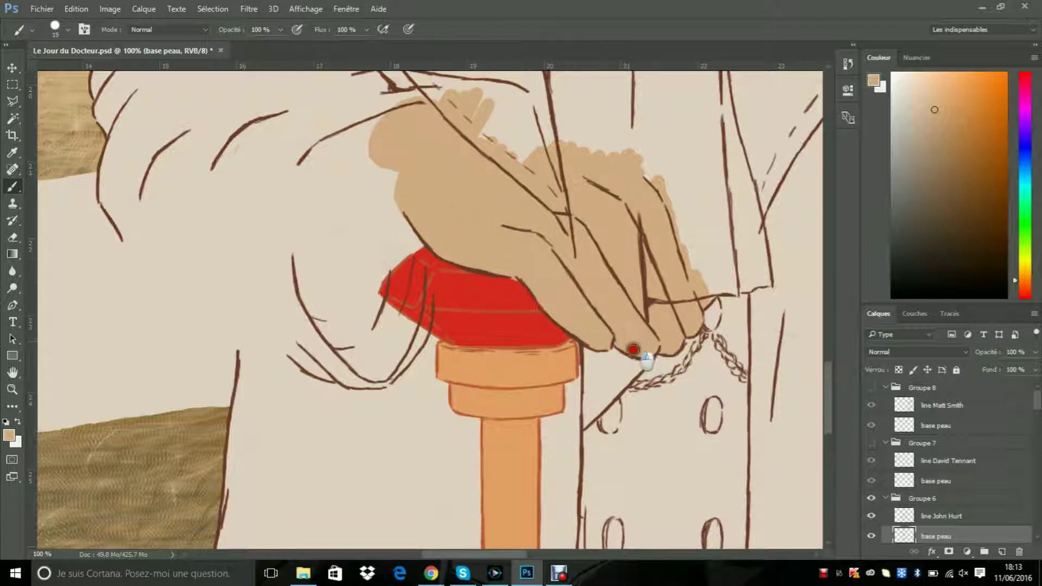
{"action": "left_click_drag", "start_coordinate": [545, 132], "coordinate": [624, 179]}
{"action": "key", "text": "e"}
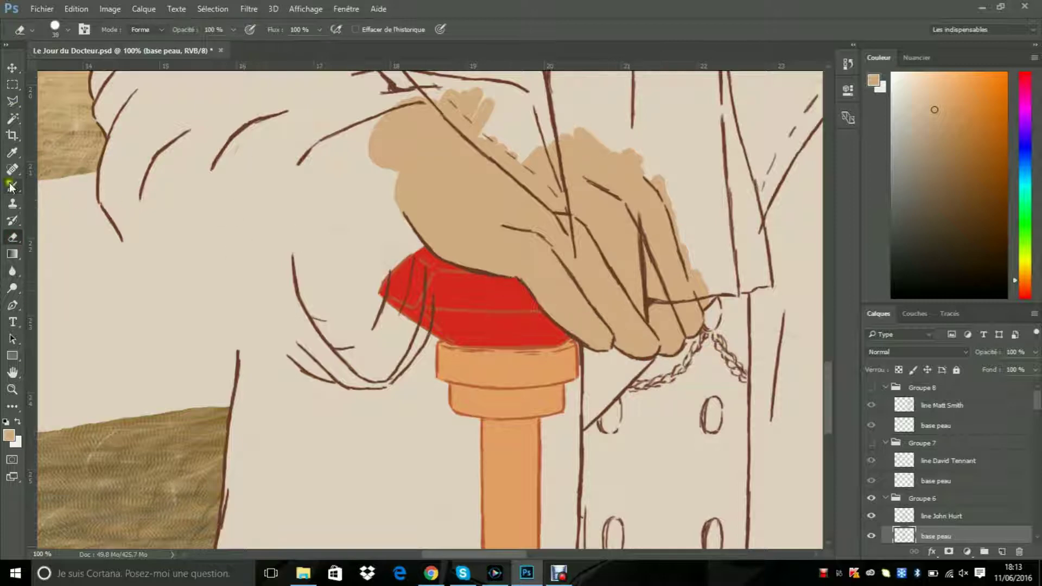
Step: Show Groupe 7 and Groupe 8 again and make Groupe 7's base peau layer active
{"action": "left_click", "coordinate": [12, 389]}
{"action": "triple_click", "coordinate": [106, 150]}
{"action": "left_click", "coordinate": [105, 150]}
{"action": "left_click", "coordinate": [871, 443]}
{"action": "left_click", "coordinate": [872, 388]}
{"action": "left_click", "coordinate": [942, 426]}
{"action": "left_click", "coordinate": [936, 481]}
Step: Paint the skin tone over the spiky-haired man's face and ear on Groupe 7's base peau layer
{"action": "left_click_drag", "start_coordinate": [655, 554], "coordinate": [549, 551]}
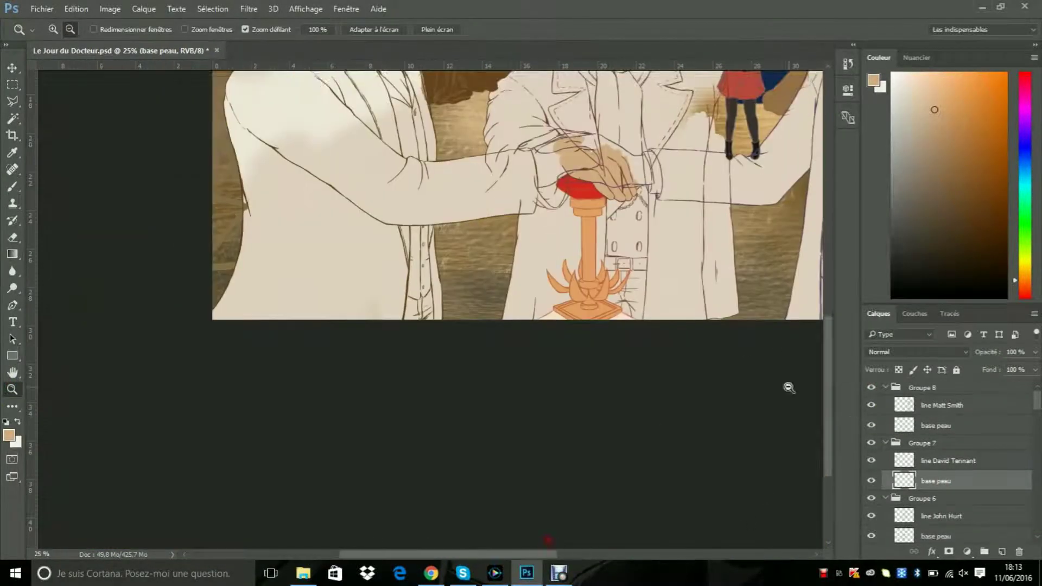
{"action": "left_click_drag", "start_coordinate": [828, 407], "coordinate": [836, 297]}
{"action": "left_click", "coordinate": [53, 29]}
{"action": "left_click_drag", "start_coordinate": [358, 260], "coordinate": [424, 261]}
{"action": "left_click", "coordinate": [12, 186]}
{"action": "mouse_move", "coordinate": [490, 120]}
{"action": "left_mouse_down"}
{"action": "mouse_move", "coordinate": [384, 236]}
{"action": "mouse_move", "coordinate": [536, 155]}
{"action": "mouse_move", "coordinate": [528, 223]}
{"action": "mouse_move", "coordinate": [556, 290]}
{"action": "left_mouse_up"}
{"action": "mouse_move", "coordinate": [570, 332]}
{"action": "left_mouse_down"}
{"action": "mouse_move", "coordinate": [509, 388]}
{"action": "mouse_move", "coordinate": [545, 277]}
{"action": "mouse_move", "coordinate": [363, 267]}
{"action": "mouse_move", "coordinate": [437, 333]}
{"action": "mouse_move", "coordinate": [515, 325]}
{"action": "mouse_move", "coordinate": [510, 260]}
{"action": "mouse_move", "coordinate": [510, 365]}
{"action": "mouse_move", "coordinate": [464, 370]}
{"action": "mouse_move", "coordinate": [339, 427]}
{"action": "mouse_move", "coordinate": [346, 333]}
{"action": "mouse_move", "coordinate": [334, 289]}
{"action": "mouse_move", "coordinate": [251, 329]}
{"action": "mouse_move", "coordinate": [311, 221]}
{"action": "mouse_move", "coordinate": [273, 246]}
{"action": "mouse_move", "coordinate": [230, 290]}
{"action": "mouse_move", "coordinate": [260, 417]}
{"action": "mouse_move", "coordinate": [304, 511]}
{"action": "mouse_move", "coordinate": [487, 429]}
{"action": "mouse_move", "coordinate": [510, 405]}
{"action": "mouse_move", "coordinate": [510, 428]}
{"action": "mouse_move", "coordinate": [508, 285]}
{"action": "mouse_move", "coordinate": [520, 299]}
{"action": "mouse_move", "coordinate": [439, 332]}
{"action": "mouse_move", "coordinate": [496, 322]}
{"action": "mouse_move", "coordinate": [427, 350]}
{"action": "mouse_move", "coordinate": [378, 336]}
{"action": "mouse_move", "coordinate": [295, 381]}
{"action": "mouse_move", "coordinate": [236, 387]}
{"action": "mouse_move", "coordinate": [215, 373]}
{"action": "mouse_move", "coordinate": [162, 372]}
{"action": "mouse_move", "coordinate": [214, 275]}
{"action": "mouse_move", "coordinate": [258, 244]}
{"action": "mouse_move", "coordinate": [173, 358]}
{"action": "mouse_move", "coordinate": [183, 332]}
{"action": "mouse_move", "coordinate": [278, 442]}
{"action": "mouse_move", "coordinate": [379, 406]}
{"action": "mouse_move", "coordinate": [394, 418]}
{"action": "mouse_move", "coordinate": [430, 352]}
{"action": "mouse_move", "coordinate": [406, 382]}
{"action": "mouse_move", "coordinate": [419, 408]}
{"action": "left_mouse_up"}
Step: Hide Groupe 8 and paint the skin tone over the spiky-haired man's wrist and hand above the button
{"action": "scroll", "coordinate": [508, 380], "scroll_direction": "down", "scroll_amount": 5}
{"action": "left_click", "coordinate": [831, 342]}
{"action": "left_click", "coordinate": [459, 554]}
{"action": "left_click", "coordinate": [871, 388]}
{"action": "mouse_move", "coordinate": [301, 208]}
{"action": "left_mouse_down"}
{"action": "mouse_move", "coordinate": [388, 163]}
{"action": "mouse_move", "coordinate": [325, 230]}
{"action": "mouse_move", "coordinate": [386, 329]}
{"action": "mouse_move", "coordinate": [326, 352]}
{"action": "mouse_move", "coordinate": [315, 317]}
{"action": "mouse_move", "coordinate": [349, 335]}
{"action": "left_mouse_up"}
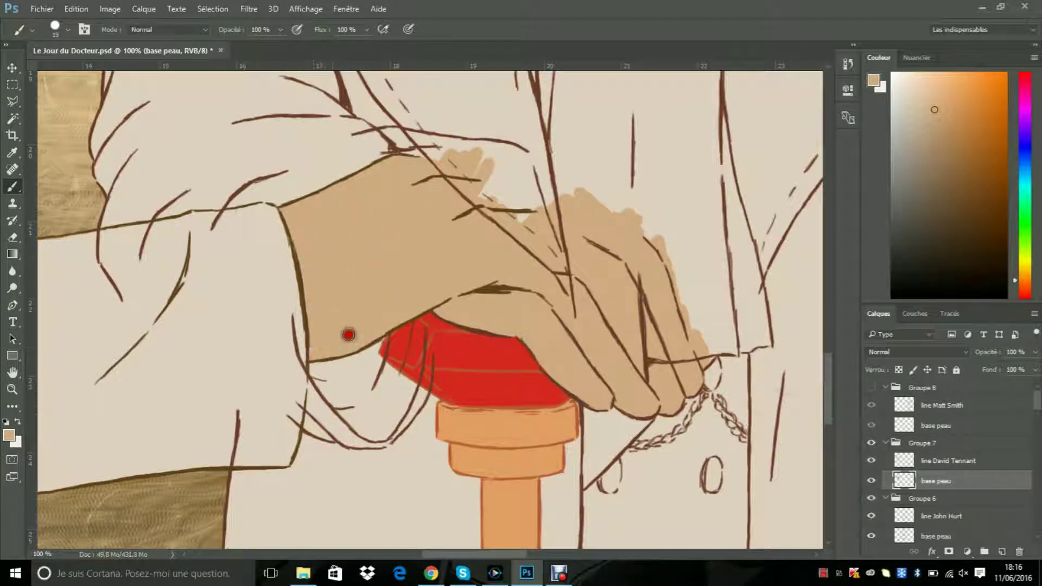
{"action": "mouse_move", "coordinate": [478, 195]}
{"action": "left_mouse_down"}
{"action": "mouse_move", "coordinate": [540, 245]}
{"action": "mouse_move", "coordinate": [637, 275]}
{"action": "mouse_move", "coordinate": [651, 332]}
{"action": "left_mouse_up"}
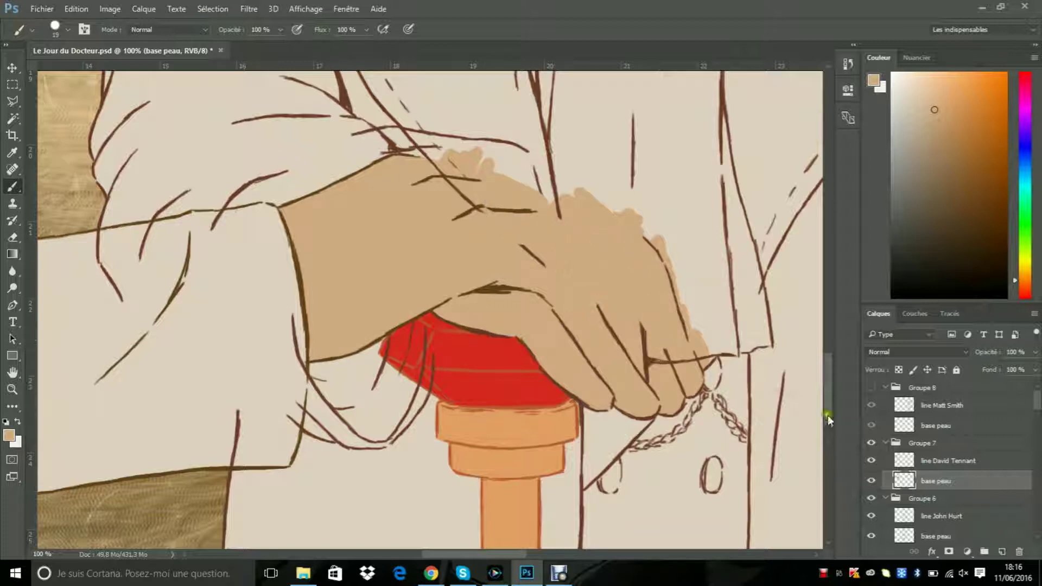
{"action": "left_click", "coordinate": [77, 10]}
{"action": "left_click", "coordinate": [86, 46]}
{"action": "left_click", "coordinate": [79, 11]}
{"action": "left_click", "coordinate": [85, 45]}
{"action": "left_click", "coordinate": [79, 11]}
{"action": "left_click", "coordinate": [85, 35]}
Step: Show Groupe 8 again and paint the profile man's forehead and nose in skin tone on its base peau layer
{"action": "left_click", "coordinate": [872, 387]}
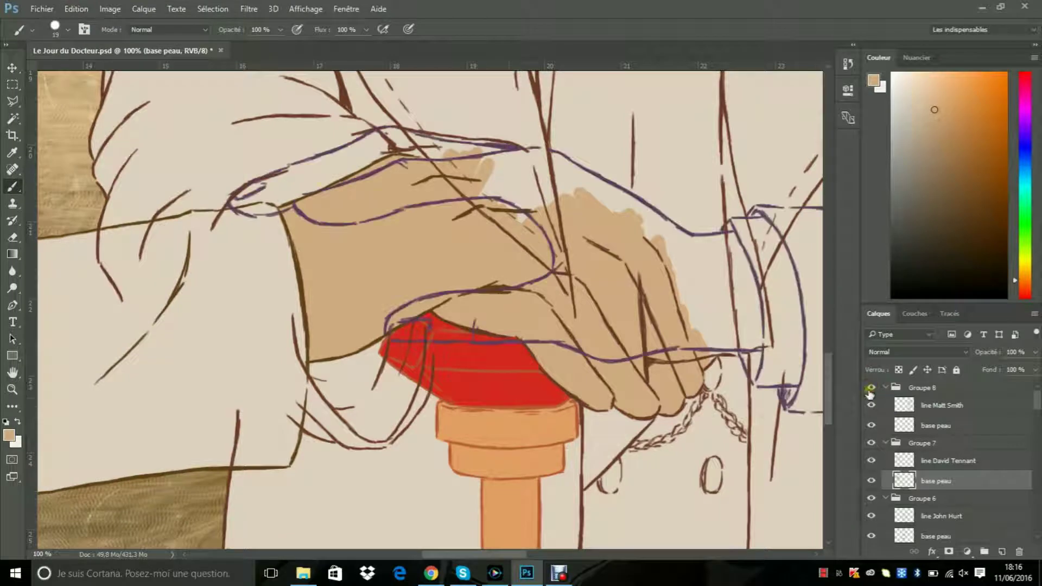
{"action": "left_click_drag", "start_coordinate": [500, 553], "coordinate": [643, 553]}
{"action": "left_click", "coordinate": [936, 426]}
{"action": "left_click_drag", "start_coordinate": [827, 371], "coordinate": [825, 229]}
{"action": "mouse_move", "coordinate": [359, 217]}
{"action": "left_mouse_down"}
{"action": "mouse_move", "coordinate": [536, 216]}
{"action": "mouse_move", "coordinate": [368, 309]}
{"action": "mouse_move", "coordinate": [410, 332]}
{"action": "mouse_move", "coordinate": [416, 282]}
{"action": "mouse_move", "coordinate": [458, 196]}
{"action": "mouse_move", "coordinate": [361, 286]}
{"action": "left_mouse_up"}
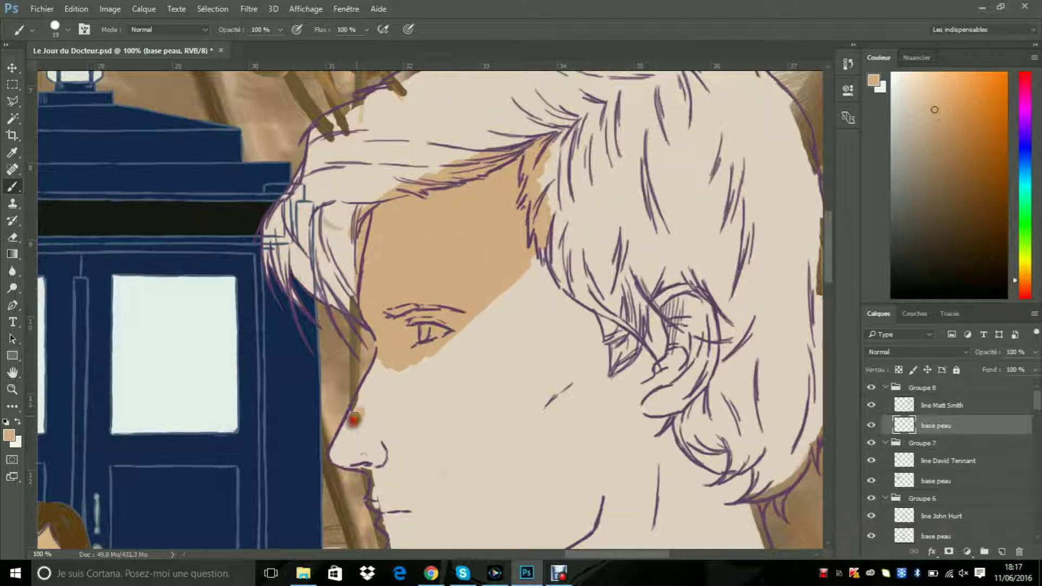
{"action": "mouse_move", "coordinate": [352, 461]}
{"action": "left_mouse_down"}
{"action": "mouse_move", "coordinate": [396, 386]}
{"action": "mouse_move", "coordinate": [575, 288]}
{"action": "mouse_move", "coordinate": [641, 371]}
{"action": "mouse_move", "coordinate": [601, 434]}
{"action": "mouse_move", "coordinate": [612, 360]}
{"action": "mouse_move", "coordinate": [531, 363]}
{"action": "mouse_move", "coordinate": [459, 438]}
{"action": "left_mouse_up"}
Step: Fill the profile man's cheek, jaw, ear and neck with the skin tone
{"action": "scroll", "coordinate": [425, 294], "scroll_direction": "down", "scroll_amount": 5}
{"action": "mouse_move", "coordinate": [379, 349]}
{"action": "left_mouse_down"}
{"action": "mouse_move", "coordinate": [422, 331]}
{"action": "mouse_move", "coordinate": [500, 354]}
{"action": "mouse_move", "coordinate": [688, 331]}
{"action": "mouse_move", "coordinate": [758, 379]}
{"action": "mouse_move", "coordinate": [633, 358]}
{"action": "left_mouse_up"}
{"action": "mouse_move", "coordinate": [395, 388]}
{"action": "left_mouse_down"}
{"action": "mouse_move", "coordinate": [386, 433]}
{"action": "mouse_move", "coordinate": [400, 386]}
{"action": "mouse_move", "coordinate": [414, 446]}
{"action": "mouse_move", "coordinate": [519, 406]}
{"action": "mouse_move", "coordinate": [573, 366]}
{"action": "mouse_move", "coordinate": [441, 423]}
{"action": "mouse_move", "coordinate": [408, 399]}
{"action": "mouse_move", "coordinate": [653, 345]}
{"action": "mouse_move", "coordinate": [559, 427]}
{"action": "mouse_move", "coordinate": [487, 431]}
{"action": "mouse_move", "coordinate": [518, 439]}
{"action": "mouse_move", "coordinate": [549, 477]}
{"action": "mouse_move", "coordinate": [526, 423]}
{"action": "mouse_move", "coordinate": [565, 441]}
{"action": "left_mouse_up"}
{"action": "left_click_drag", "start_coordinate": [828, 293], "coordinate": [829, 319]}
{"action": "mouse_move", "coordinate": [564, 354]}
{"action": "left_mouse_down"}
{"action": "mouse_move", "coordinate": [536, 421]}
{"action": "mouse_move", "coordinate": [622, 342]}
{"action": "mouse_move", "coordinate": [771, 249]}
{"action": "mouse_move", "coordinate": [589, 304]}
{"action": "mouse_move", "coordinate": [624, 221]}
{"action": "mouse_move", "coordinate": [642, 299]}
{"action": "mouse_move", "coordinate": [748, 260]}
{"action": "left_mouse_up"}
Step: Paint the skin tone over the profile man's hand lying across the other hands above the button
{"action": "left_click_drag", "start_coordinate": [829, 283], "coordinate": [829, 378]}
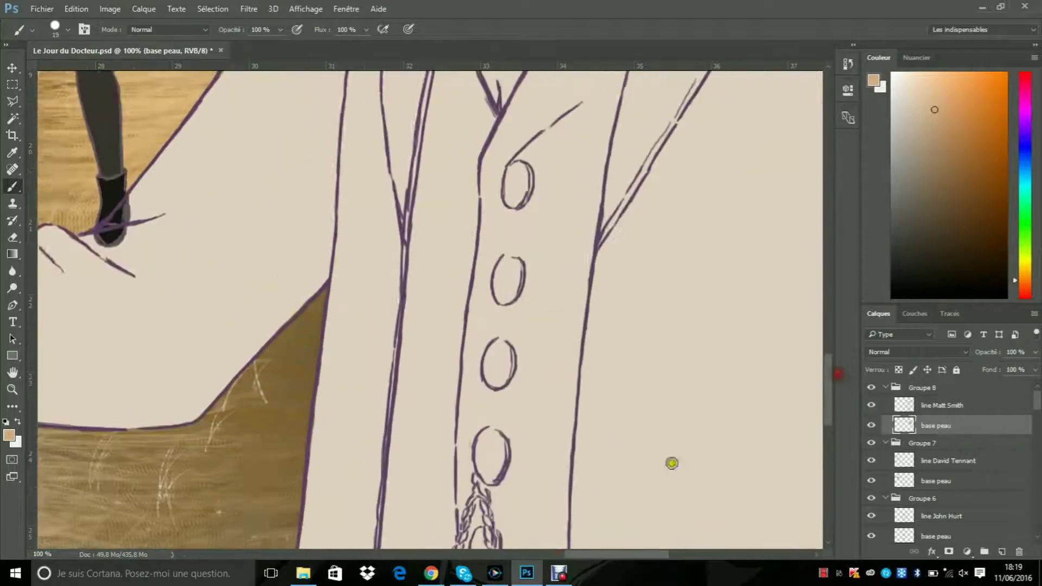
{"action": "left_click_drag", "start_coordinate": [613, 554], "coordinate": [481, 554]}
{"action": "mouse_move", "coordinate": [155, 200]}
{"action": "left_mouse_down"}
{"action": "mouse_move", "coordinate": [191, 177]}
{"action": "mouse_move", "coordinate": [286, 153]}
{"action": "mouse_move", "coordinate": [267, 153]}
{"action": "mouse_move", "coordinate": [372, 158]}
{"action": "mouse_move", "coordinate": [375, 176]}
{"action": "mouse_move", "coordinate": [440, 225]}
{"action": "mouse_move", "coordinate": [418, 245]}
{"action": "mouse_move", "coordinate": [451, 235]}
{"action": "mouse_move", "coordinate": [393, 302]}
{"action": "left_mouse_up"}
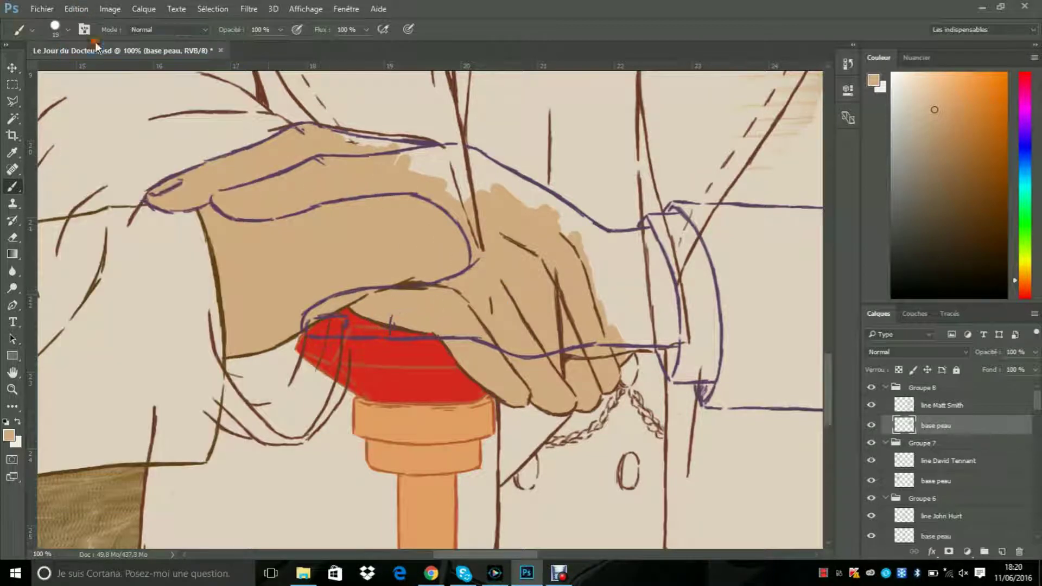
{"action": "mouse_move", "coordinate": [442, 152]}
{"action": "left_mouse_down"}
{"action": "mouse_move", "coordinate": [473, 166]}
{"action": "mouse_move", "coordinate": [461, 192]}
{"action": "mouse_move", "coordinate": [491, 216]}
{"action": "mouse_move", "coordinate": [494, 237]}
{"action": "left_mouse_up"}
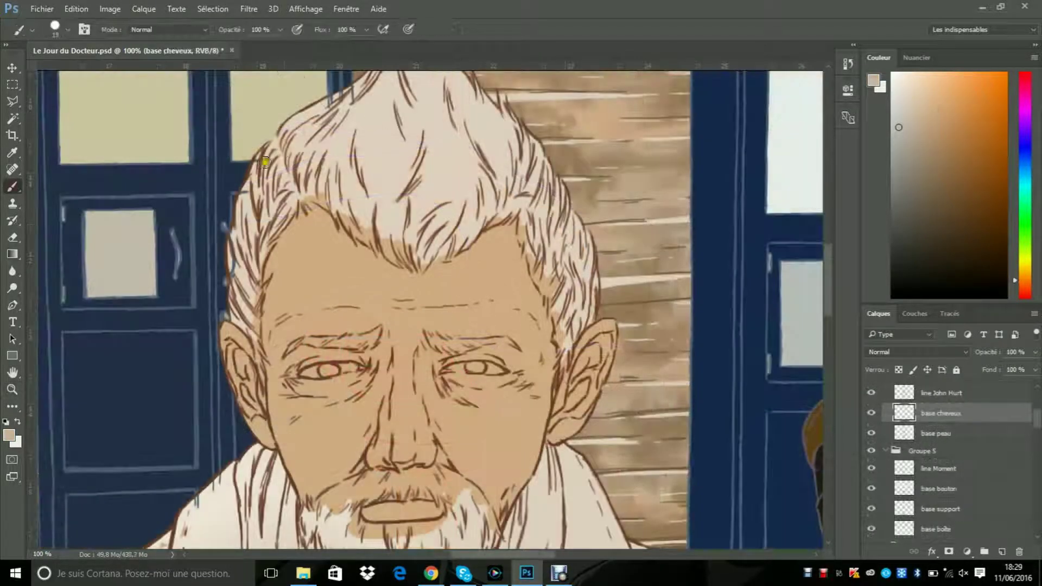
Step: Fill the main area of the bearded man's hair with light grey on Groupe 6's base cheveux layer
{"action": "mouse_move", "coordinate": [380, 141]}
{"action": "left_mouse_down"}
{"action": "mouse_move", "coordinate": [349, 104]}
{"action": "mouse_move", "coordinate": [342, 147]}
{"action": "mouse_move", "coordinate": [355, 198]}
{"action": "mouse_move", "coordinate": [495, 190]}
{"action": "mouse_move", "coordinate": [390, 302]}
{"action": "mouse_move", "coordinate": [248, 176]}
{"action": "mouse_move", "coordinate": [133, 154]}
{"action": "mouse_move", "coordinate": [202, 203]}
{"action": "mouse_move", "coordinate": [98, 233]}
{"action": "mouse_move", "coordinate": [80, 328]}
{"action": "mouse_move", "coordinate": [116, 340]}
{"action": "mouse_move", "coordinate": [310, 242]}
{"action": "mouse_move", "coordinate": [456, 344]}
{"action": "mouse_move", "coordinate": [586, 268]}
{"action": "mouse_move", "coordinate": [608, 173]}
{"action": "left_mouse_up"}
{"action": "key", "text": "z"}
{"action": "left_click", "coordinate": [385, 177]}
{"action": "key", "text": "b"}
{"action": "scroll", "coordinate": [503, 291], "scroll_direction": "up", "scroll_amount": 5}
{"action": "mouse_move", "coordinate": [185, 328]}
{"action": "left_mouse_down"}
{"action": "mouse_move", "coordinate": [209, 309]}
{"action": "mouse_move", "coordinate": [368, 305]}
{"action": "mouse_move", "coordinate": [265, 266]}
{"action": "mouse_move", "coordinate": [373, 233]}
{"action": "mouse_move", "coordinate": [509, 319]}
{"action": "mouse_move", "coordinate": [482, 221]}
{"action": "mouse_move", "coordinate": [565, 314]}
{"action": "mouse_move", "coordinate": [667, 372]}
{"action": "mouse_move", "coordinate": [700, 424]}
{"action": "left_mouse_up"}
{"action": "scroll", "coordinate": [760, 303], "scroll_direction": "down", "scroll_amount": 5}
{"action": "mouse_move", "coordinate": [640, 185]}
{"action": "left_mouse_down"}
{"action": "mouse_move", "coordinate": [704, 127]}
{"action": "mouse_move", "coordinate": [735, 279]}
{"action": "mouse_move", "coordinate": [775, 344]}
{"action": "mouse_move", "coordinate": [744, 431]}
{"action": "mouse_move", "coordinate": [796, 383]}
{"action": "left_mouse_up"}
Step: Set the brush size to 5 px and fill the hair beside the bearded man's left temple and ear in grey
{"action": "right_click", "coordinate": [117, 301]}
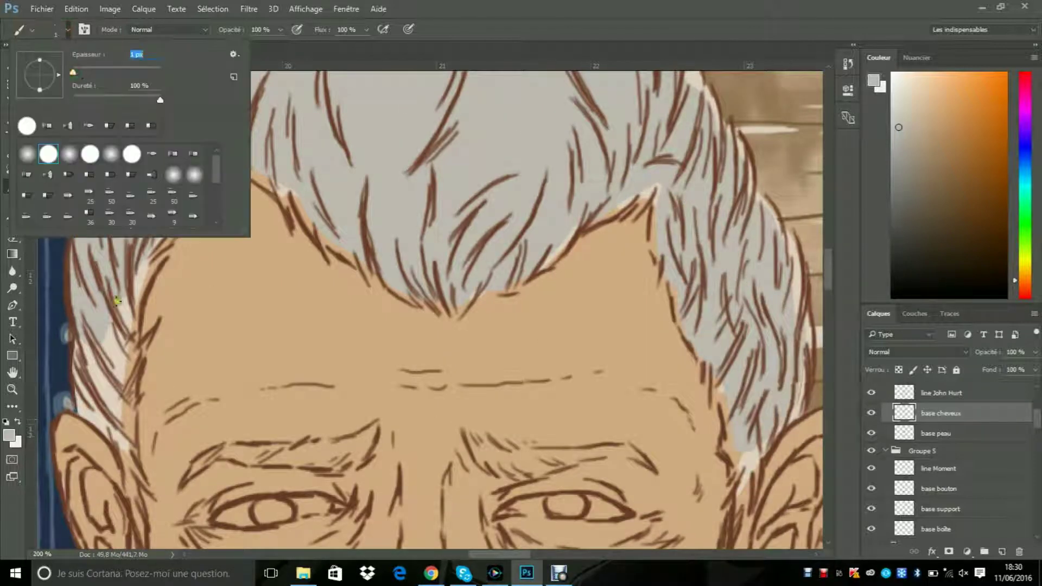
{"action": "mouse_move", "coordinate": [139, 276]}
{"action": "left_mouse_down"}
{"action": "mouse_move", "coordinate": [121, 307]}
{"action": "mouse_move", "coordinate": [160, 243]}
{"action": "mouse_move", "coordinate": [122, 342]}
{"action": "mouse_move", "coordinate": [78, 355]}
{"action": "left_mouse_up"}
{"action": "left_click", "coordinate": [68, 29]}
{"action": "left_click", "coordinate": [75, 71]}
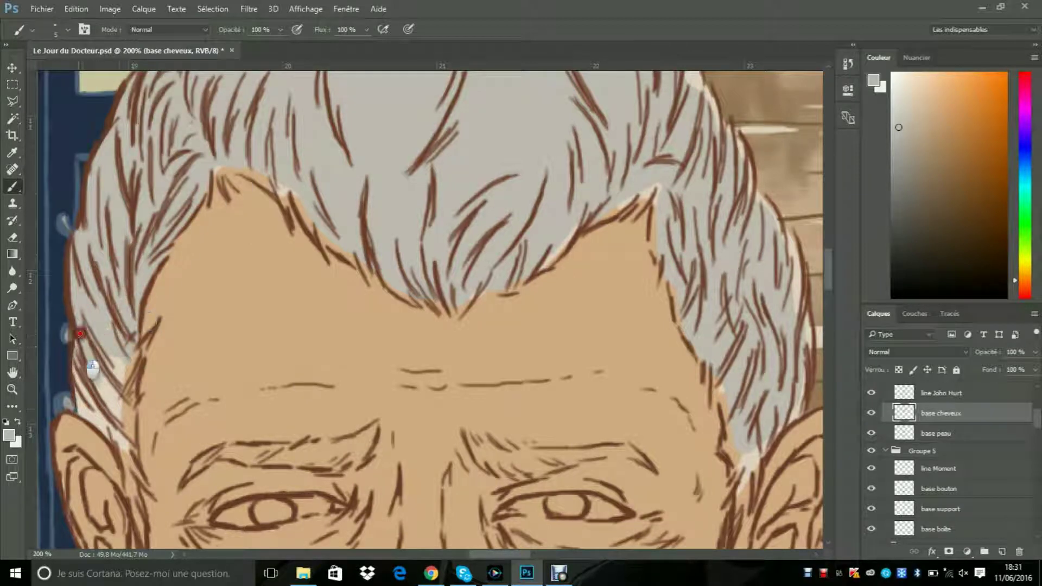
{"action": "left_click_drag", "start_coordinate": [89, 415], "coordinate": [98, 396]}
{"action": "left_click_drag", "start_coordinate": [135, 361], "coordinate": [127, 453]}
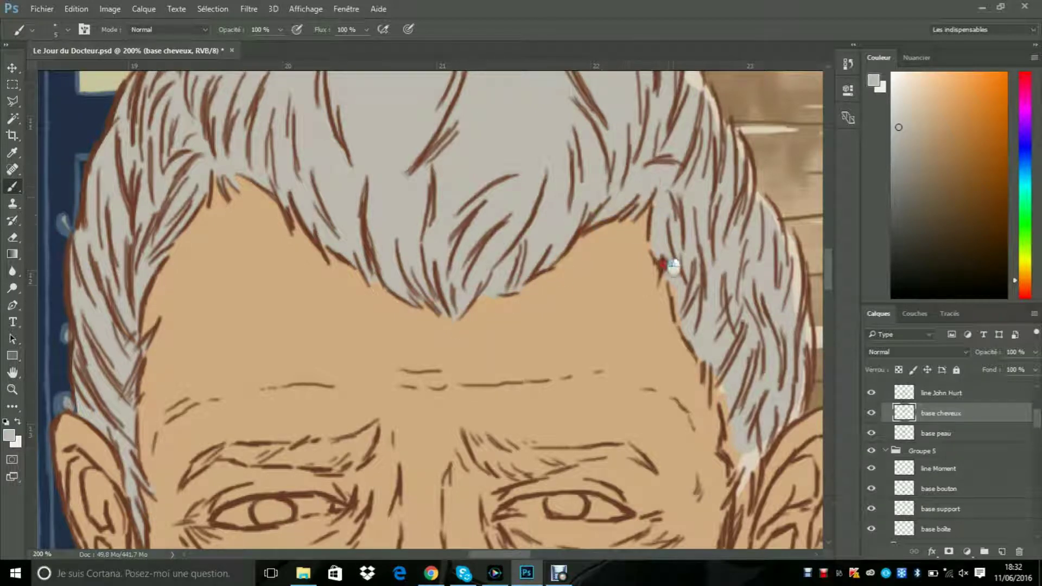
Step: Fill the remaining gaps along the top crest and right edge of the bearded man's hair in grey
{"action": "scroll", "coordinate": [829, 271], "scroll_direction": "up", "scroll_amount": 5}
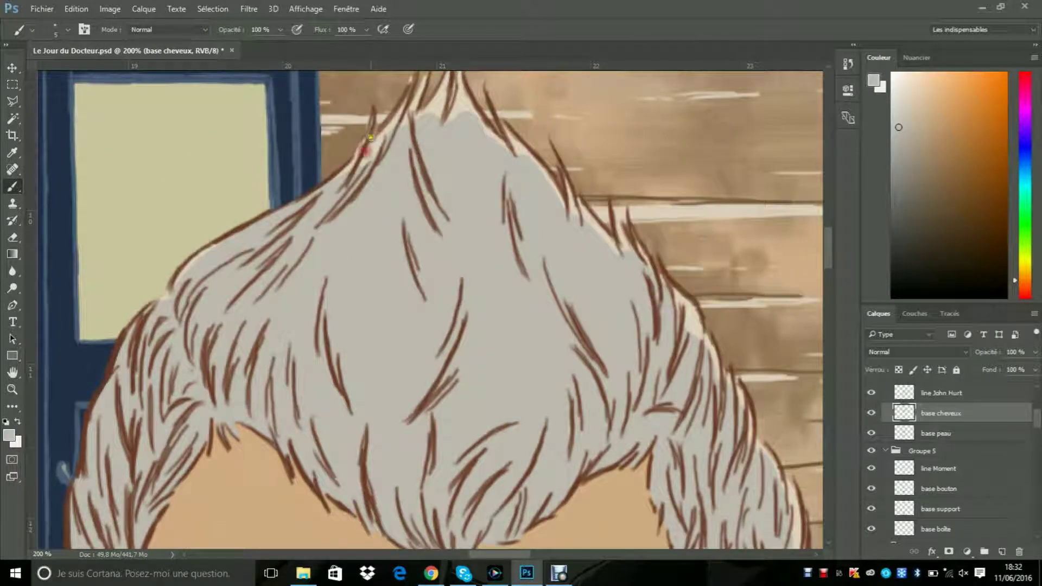
{"action": "scroll", "coordinate": [412, 301], "scroll_direction": "up", "scroll_amount": 3}
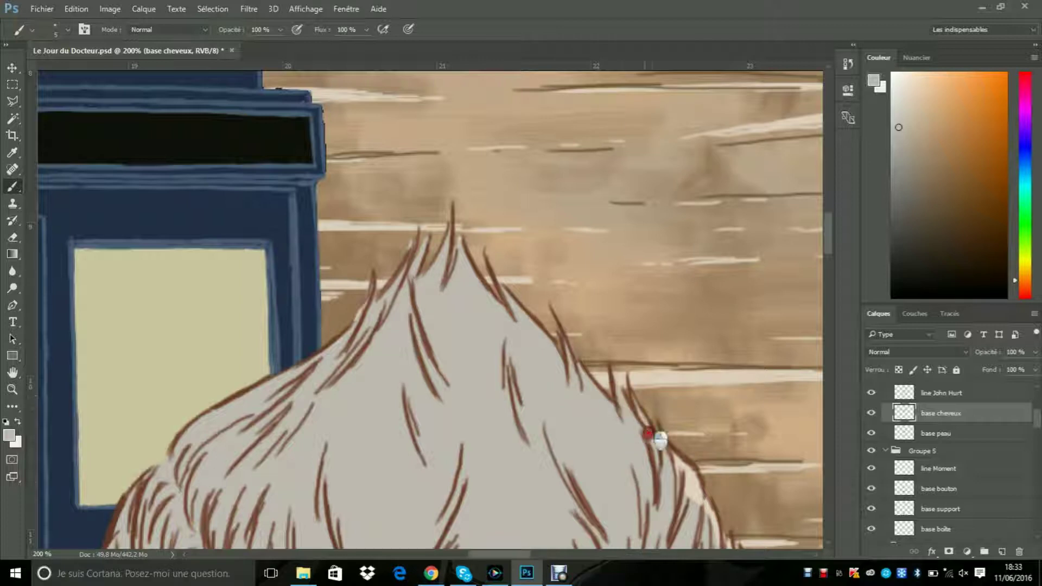
{"action": "scroll", "coordinate": [445, 346], "scroll_direction": "right", "scroll_amount": 6}
{"action": "scroll", "coordinate": [363, 161], "scroll_direction": "down", "scroll_amount": 5}
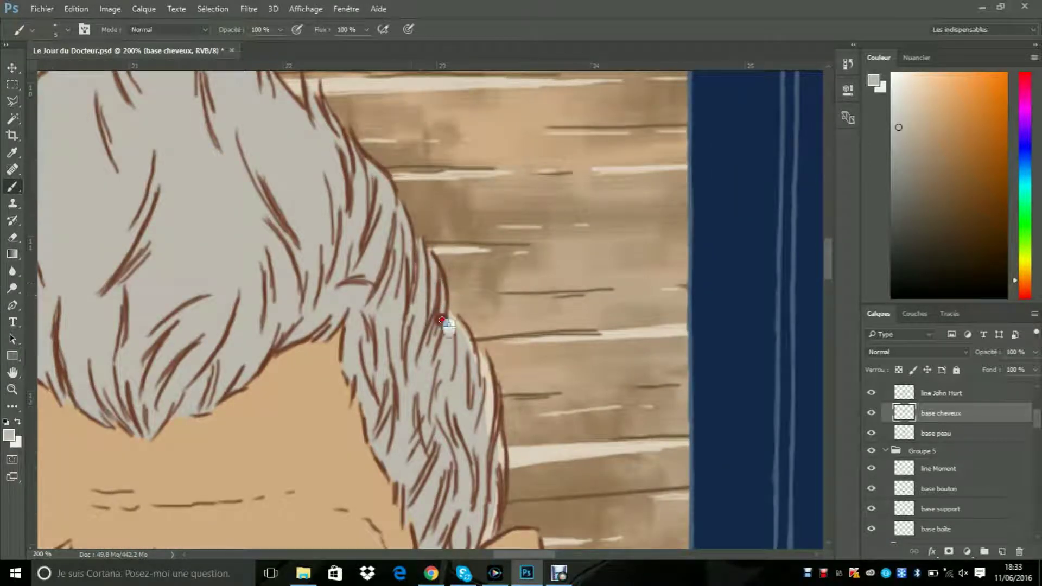
{"action": "scroll", "coordinate": [490, 432], "scroll_direction": "down", "scroll_amount": 4}
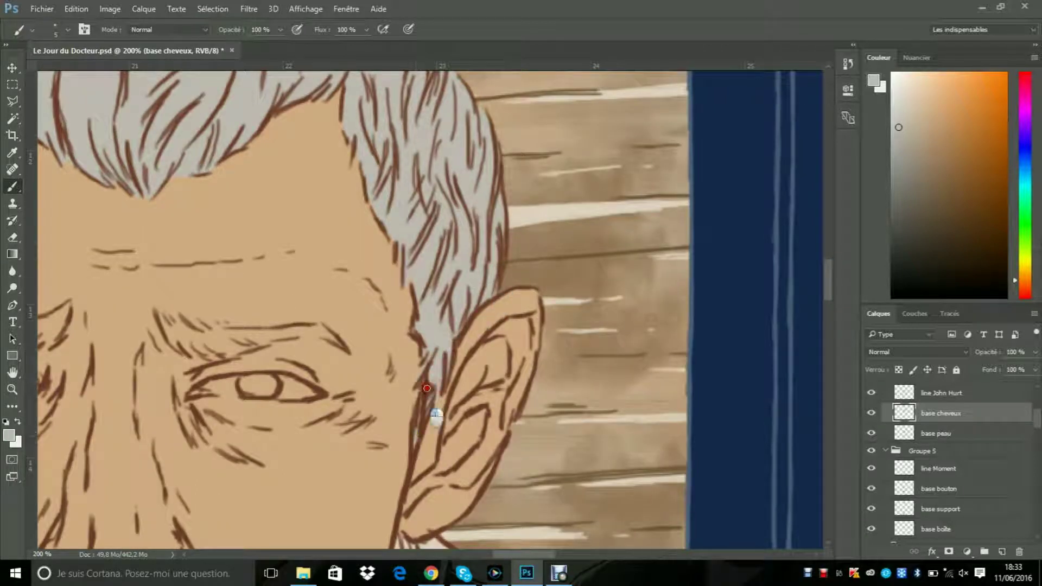
Step: Paint the bearded man's moustache and the left side of his beard in grey
{"action": "left_click_drag", "start_coordinate": [829, 283], "coordinate": [829, 320]}
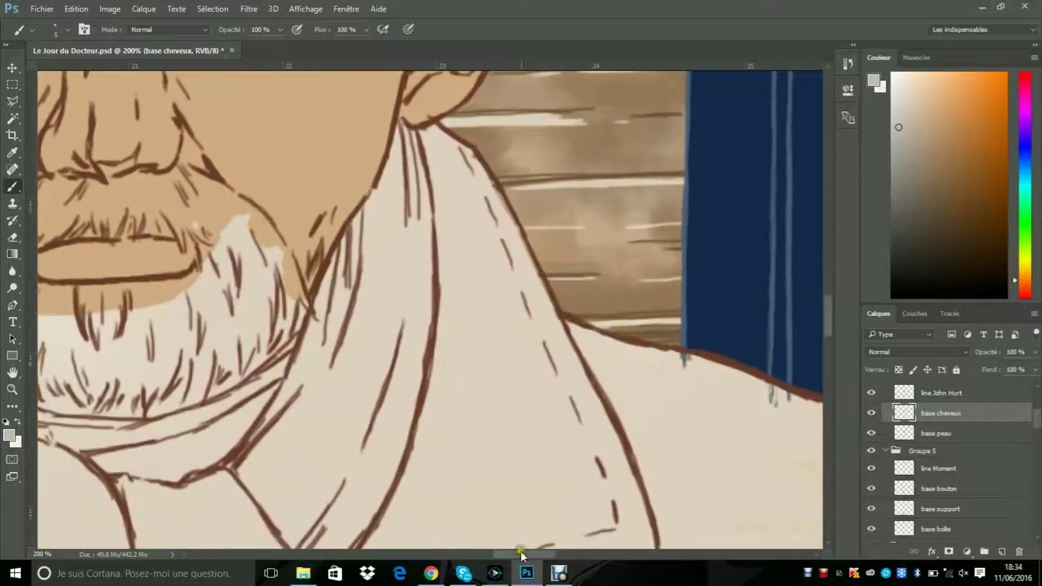
{"action": "left_click_drag", "start_coordinate": [520, 554], "coordinate": [486, 554]}
{"action": "mouse_move", "coordinate": [451, 232]}
{"action": "left_mouse_down"}
{"action": "mouse_move", "coordinate": [399, 238]}
{"action": "mouse_move", "coordinate": [481, 227]}
{"action": "left_mouse_up"}
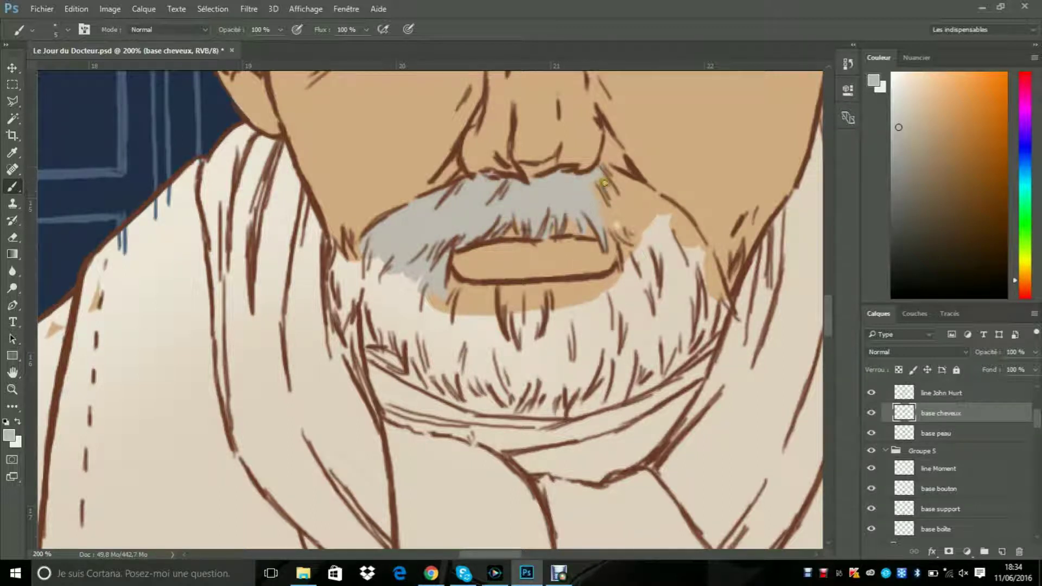
{"action": "mouse_move", "coordinate": [334, 247]}
{"action": "left_mouse_down"}
{"action": "mouse_move", "coordinate": [349, 342]}
{"action": "mouse_move", "coordinate": [326, 243]}
{"action": "left_mouse_up"}
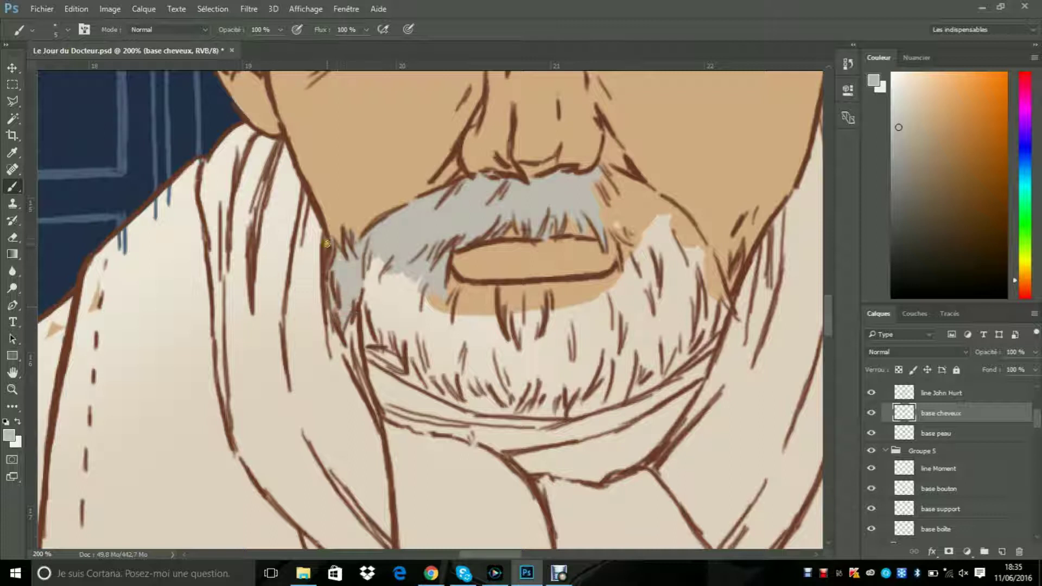
{"action": "mouse_move", "coordinate": [385, 326]}
{"action": "left_mouse_down"}
{"action": "mouse_move", "coordinate": [377, 275]}
{"action": "mouse_move", "coordinate": [402, 288]}
{"action": "mouse_move", "coordinate": [377, 326]}
{"action": "mouse_move", "coordinate": [450, 323]}
{"action": "mouse_move", "coordinate": [442, 352]}
{"action": "left_mouse_up"}
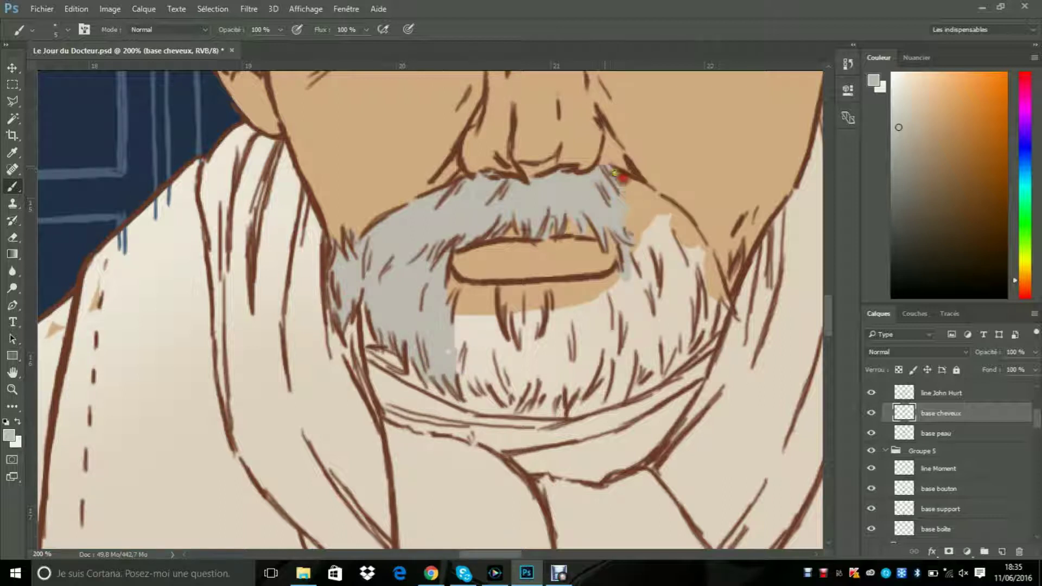
Step: Fill the right side and chin area of the bearded man's beard with grey
{"action": "mouse_move", "coordinate": [689, 232]}
{"action": "left_mouse_down"}
{"action": "mouse_move", "coordinate": [657, 255]}
{"action": "mouse_move", "coordinate": [715, 282]}
{"action": "mouse_move", "coordinate": [627, 350]}
{"action": "mouse_move", "coordinate": [619, 273]}
{"action": "left_mouse_up"}
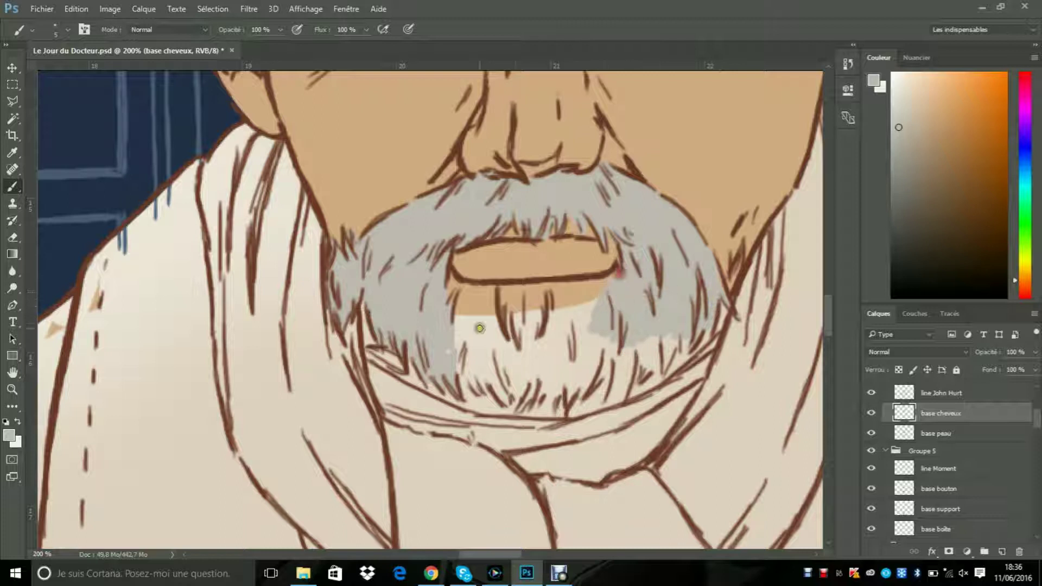
{"action": "mouse_move", "coordinate": [548, 308]}
{"action": "left_mouse_down"}
{"action": "mouse_move", "coordinate": [507, 309]}
{"action": "mouse_move", "coordinate": [458, 349]}
{"action": "mouse_move", "coordinate": [574, 325]}
{"action": "mouse_move", "coordinate": [476, 388]}
{"action": "mouse_move", "coordinate": [520, 376]}
{"action": "left_mouse_up"}
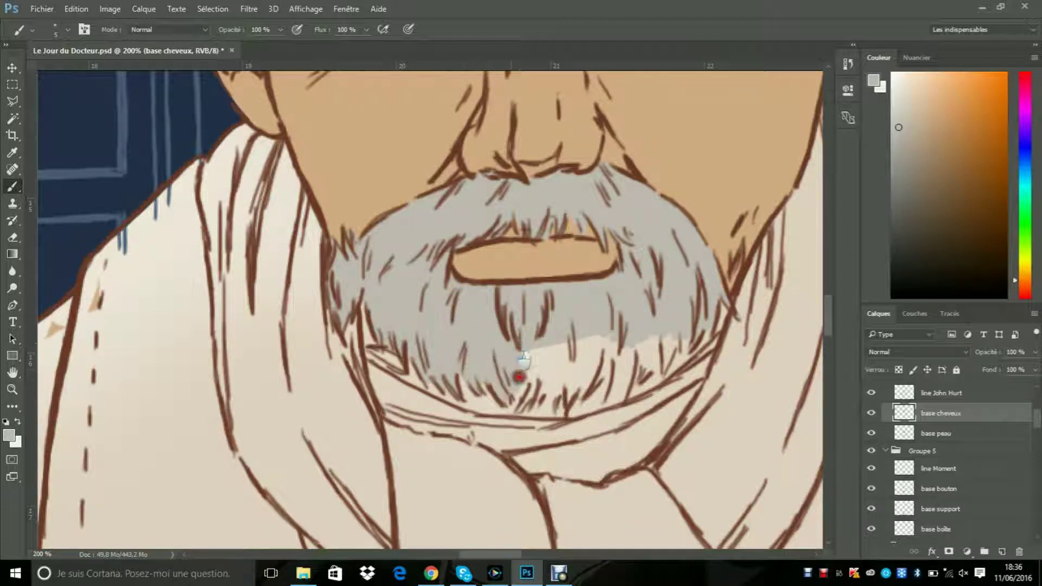
{"action": "mouse_move", "coordinate": [561, 343]}
{"action": "left_mouse_down"}
{"action": "mouse_move", "coordinate": [588, 341]}
{"action": "mouse_move", "coordinate": [584, 374]}
{"action": "mouse_move", "coordinate": [614, 344]}
{"action": "left_mouse_up"}
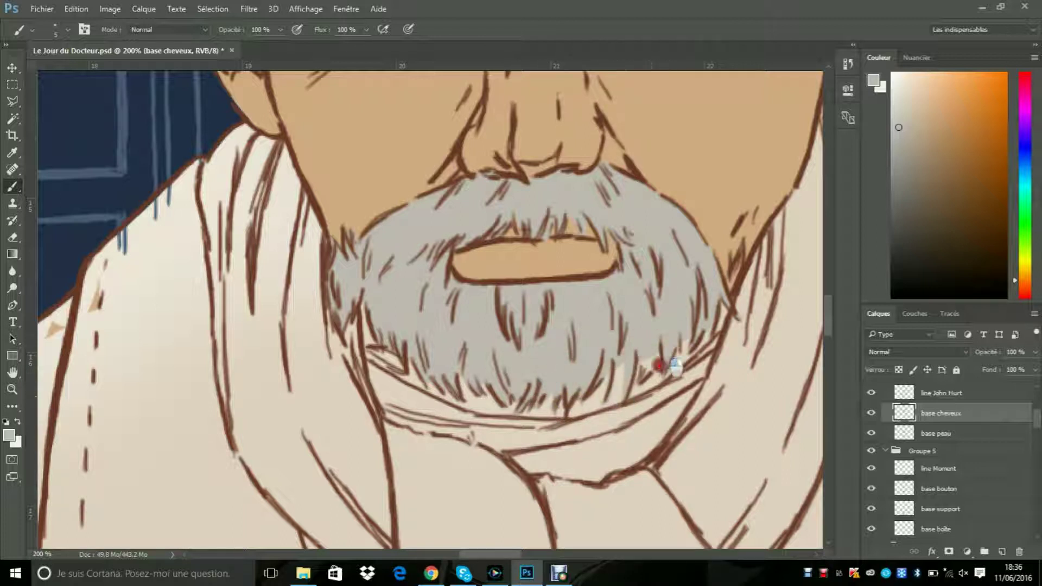
Step: Enlarge the brush and fill the bulk of the spiky-haired man's hair in dark brown on Groupe 7's base cheveux layer
{"action": "scroll", "coordinate": [671, 328], "scroll_direction": "up", "scroll_amount": 10}
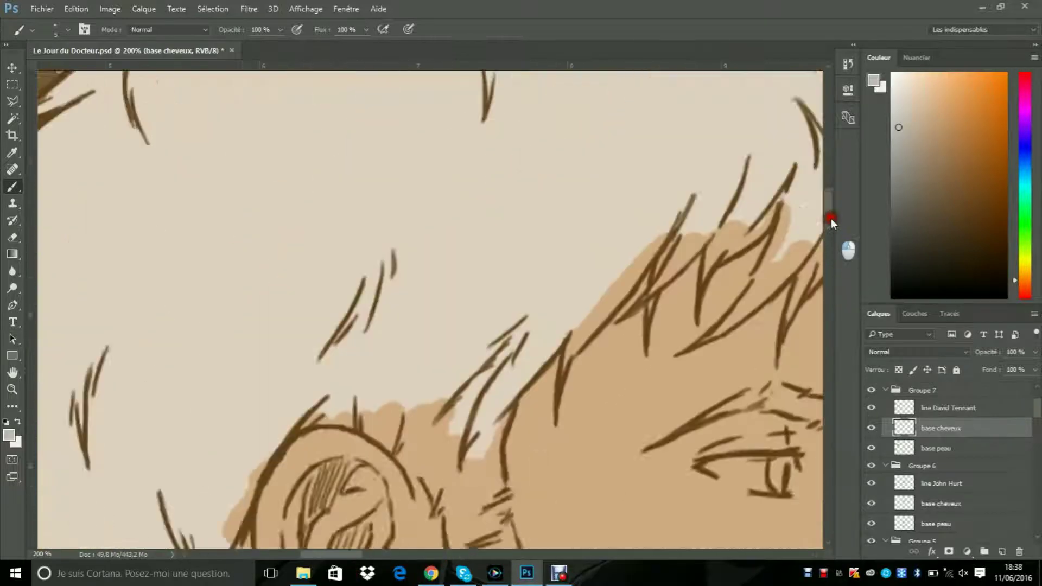
{"action": "left_click_drag", "start_coordinate": [831, 219], "coordinate": [831, 210]}
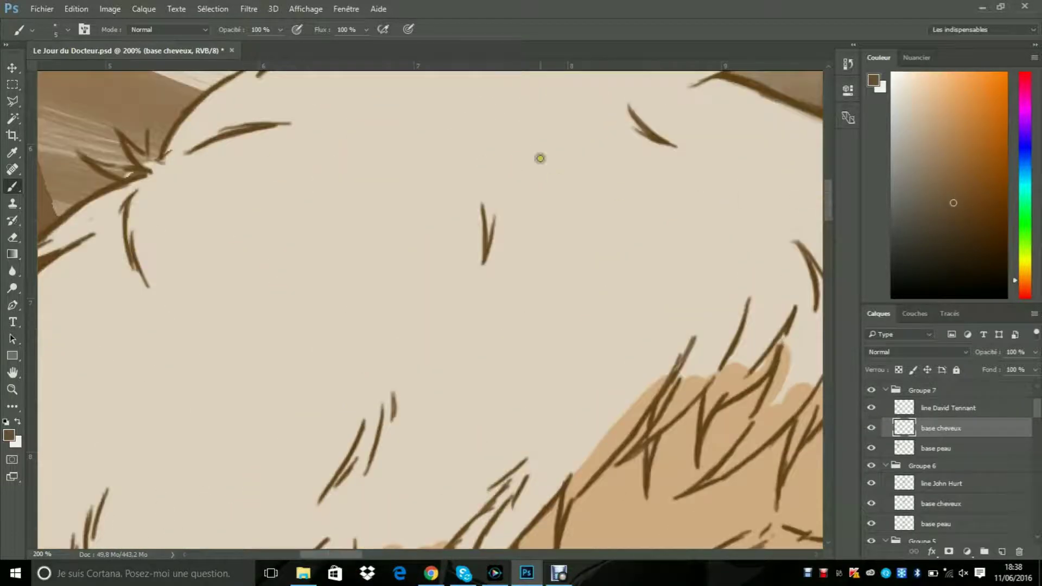
{"action": "left_click", "coordinate": [68, 29]}
{"action": "left_click_drag", "start_coordinate": [73, 72], "coordinate": [114, 72]}
{"action": "left_click_drag", "start_coordinate": [446, 214], "coordinate": [380, 347]}
{"action": "left_click", "coordinate": [12, 389]}
{"action": "left_click", "coordinate": [173, 123], "text": "alt"}
{"action": "left_click", "coordinate": [173, 123], "text": "alt"}
{"action": "left_click", "coordinate": [12, 186]}
{"action": "mouse_move", "coordinate": [230, 122]}
{"action": "left_mouse_down"}
{"action": "mouse_move", "coordinate": [341, 147]}
{"action": "mouse_move", "coordinate": [132, 239]}
{"action": "mouse_move", "coordinate": [174, 372]}
{"action": "mouse_move", "coordinate": [116, 272]}
{"action": "mouse_move", "coordinate": [297, 125]}
{"action": "mouse_move", "coordinate": [319, 170]}
{"action": "mouse_move", "coordinate": [235, 231]}
{"action": "mouse_move", "coordinate": [407, 169]}
{"action": "left_mouse_up"}
Step: Reduce the brush to 5 px and fill the tufts at the back of the spiky-haired man's head in brown
{"action": "left_click", "coordinate": [55, 29]}
{"action": "left_click", "coordinate": [78, 68]}
{"action": "left_click", "coordinate": [12, 389]}
{"action": "left_click", "coordinate": [122, 107]}
{"action": "left_click", "coordinate": [121, 107]}
{"action": "left_click", "coordinate": [12, 186]}
{"action": "left_click", "coordinate": [67, 30]}
{"action": "mouse_move", "coordinate": [274, 209]}
{"action": "left_mouse_down"}
{"action": "mouse_move", "coordinate": [246, 185]}
{"action": "mouse_move", "coordinate": [279, 173]}
{"action": "mouse_move", "coordinate": [227, 205]}
{"action": "left_mouse_up"}
{"action": "left_click_drag", "start_coordinate": [135, 287], "coordinate": [221, 240]}
Step: Fill the gap along the upper outline of the spiky-haired man's hair in brown
{"action": "scroll", "coordinate": [283, 179], "scroll_direction": "up", "scroll_amount": 3}
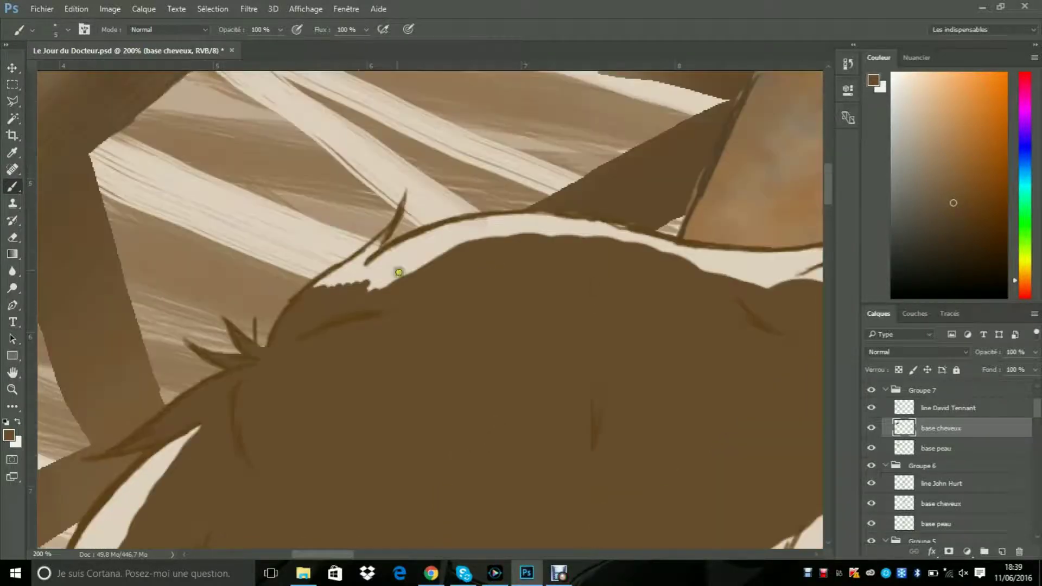
{"action": "mouse_move", "coordinate": [310, 294]}
{"action": "left_mouse_down"}
{"action": "mouse_move", "coordinate": [380, 239]}
{"action": "mouse_move", "coordinate": [351, 270]}
{"action": "mouse_move", "coordinate": [417, 265]}
{"action": "mouse_move", "coordinate": [430, 249]}
{"action": "mouse_move", "coordinate": [420, 240]}
{"action": "mouse_move", "coordinate": [408, 250]}
{"action": "mouse_move", "coordinate": [535, 220]}
{"action": "mouse_move", "coordinate": [521, 217]}
{"action": "mouse_move", "coordinate": [570, 218]}
{"action": "left_mouse_up"}
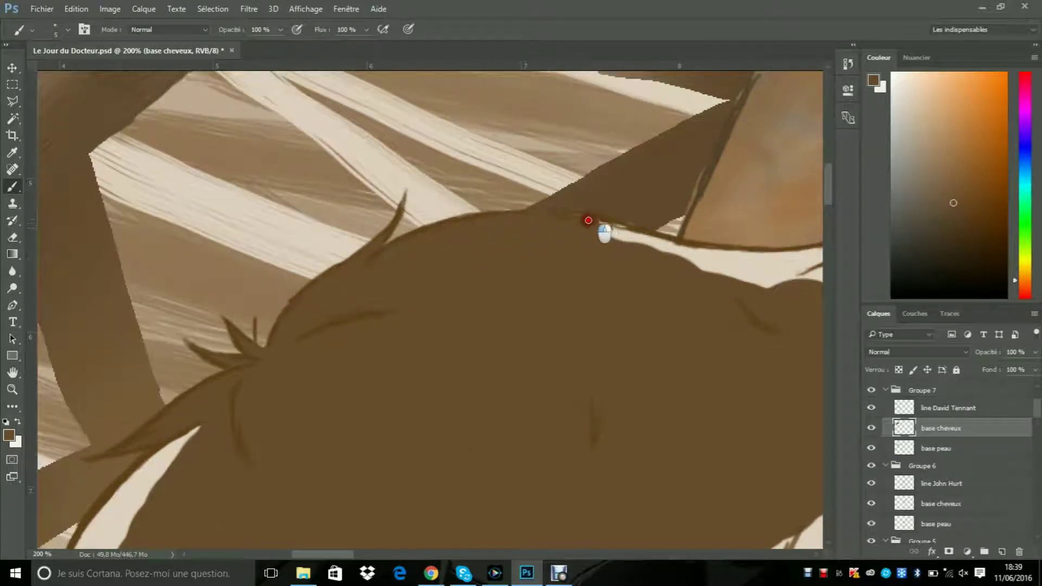
{"action": "left_click_drag", "start_coordinate": [637, 237], "coordinate": [733, 260]}
Step: Extend the brown fill along the hair's upper outline toward the spikes at the front
{"action": "left_click_drag", "start_coordinate": [323, 554], "coordinate": [361, 555]}
{"action": "mouse_move", "coordinate": [580, 313]}
{"action": "left_mouse_down"}
{"action": "mouse_move", "coordinate": [528, 353]}
{"action": "mouse_move", "coordinate": [521, 328]}
{"action": "left_mouse_up"}
{"action": "mouse_move", "coordinate": [595, 294]}
{"action": "left_mouse_down"}
{"action": "mouse_move", "coordinate": [547, 346]}
{"action": "mouse_move", "coordinate": [491, 339]}
{"action": "left_mouse_up"}
{"action": "mouse_move", "coordinate": [226, 251]}
{"action": "left_mouse_down"}
{"action": "mouse_move", "coordinate": [334, 251]}
{"action": "mouse_move", "coordinate": [227, 270]}
{"action": "left_mouse_up"}
{"action": "mouse_move", "coordinate": [341, 286]}
{"action": "left_mouse_down"}
{"action": "mouse_move", "coordinate": [402, 291]}
{"action": "mouse_move", "coordinate": [496, 322]}
{"action": "left_mouse_up"}
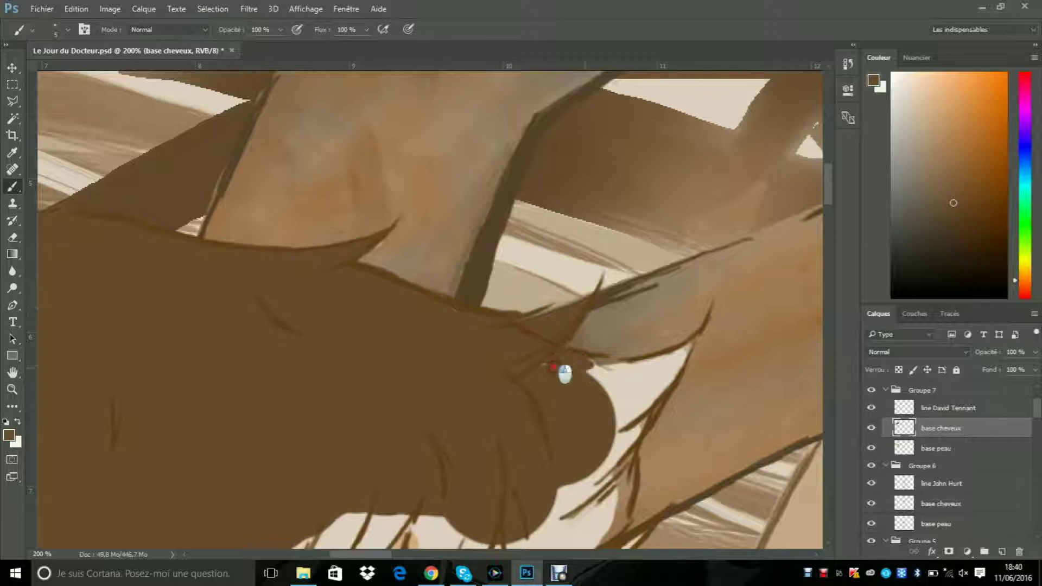
Step: Fill the spiky-haired man's pointed front locks and the hair edge down to his forehead in brown
{"action": "left_click_drag", "start_coordinate": [586, 369], "coordinate": [676, 353]}
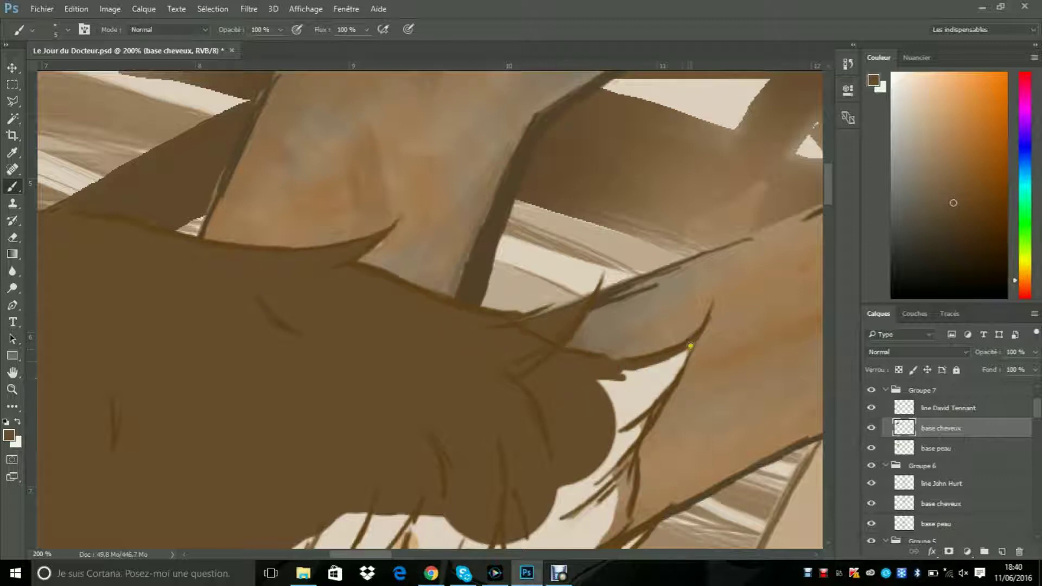
{"action": "mouse_move", "coordinate": [638, 418]}
{"action": "left_mouse_down"}
{"action": "mouse_move", "coordinate": [612, 408]}
{"action": "mouse_move", "coordinate": [591, 383]}
{"action": "mouse_move", "coordinate": [652, 388]}
{"action": "left_mouse_up"}
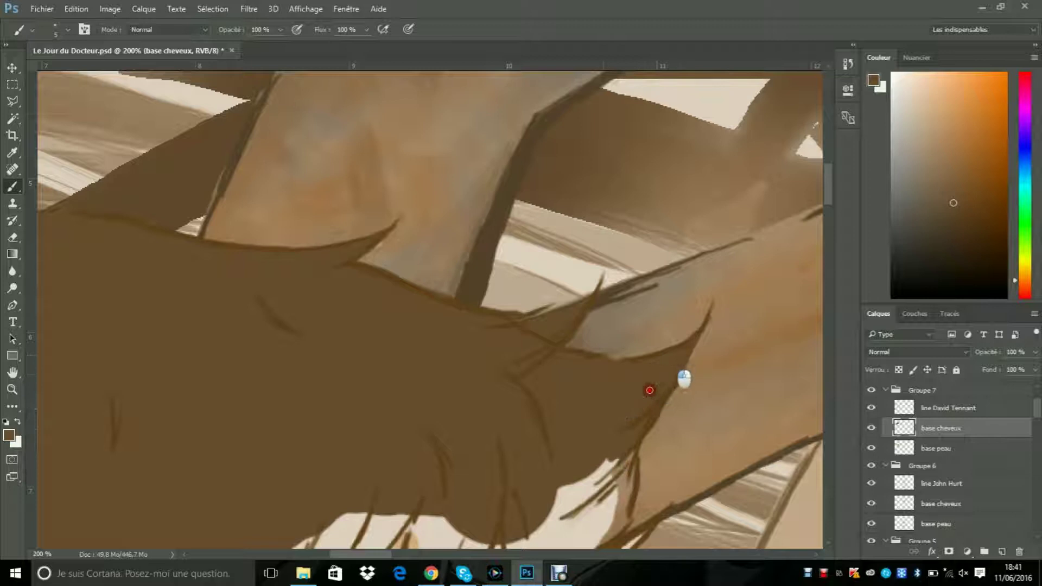
{"action": "scroll", "coordinate": [823, 213], "scroll_direction": "down", "scroll_amount": 5}
{"action": "mouse_move", "coordinate": [630, 228]}
{"action": "left_mouse_down"}
{"action": "mouse_move", "coordinate": [601, 302]}
{"action": "mouse_move", "coordinate": [586, 306]}
{"action": "mouse_move", "coordinate": [614, 273]}
{"action": "mouse_move", "coordinate": [608, 219]}
{"action": "mouse_move", "coordinate": [501, 302]}
{"action": "mouse_move", "coordinate": [527, 316]}
{"action": "mouse_move", "coordinate": [646, 291]}
{"action": "mouse_move", "coordinate": [622, 312]}
{"action": "mouse_move", "coordinate": [522, 344]}
{"action": "left_mouse_up"}
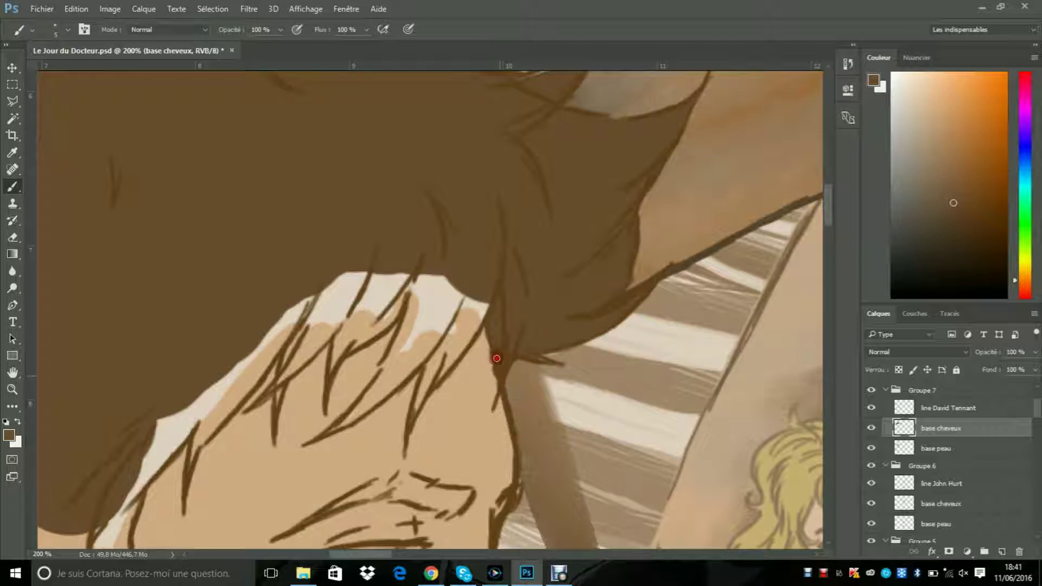
Step: Fill the spiky-haired man's forehead locks and the hair edge running down to his temple in brown
{"action": "mouse_move", "coordinate": [425, 375]}
{"action": "left_mouse_down"}
{"action": "mouse_move", "coordinate": [477, 314]}
{"action": "mouse_move", "coordinate": [403, 349]}
{"action": "left_mouse_up"}
{"action": "mouse_move", "coordinate": [329, 433]}
{"action": "left_mouse_down"}
{"action": "mouse_move", "coordinate": [367, 419]}
{"action": "mouse_move", "coordinate": [421, 308]}
{"action": "mouse_move", "coordinate": [404, 400]}
{"action": "mouse_move", "coordinate": [477, 312]}
{"action": "mouse_move", "coordinate": [455, 306]}
{"action": "mouse_move", "coordinate": [435, 340]}
{"action": "mouse_move", "coordinate": [439, 298]}
{"action": "left_mouse_up"}
{"action": "mouse_move", "coordinate": [282, 378]}
{"action": "left_mouse_down"}
{"action": "mouse_move", "coordinate": [336, 279]}
{"action": "mouse_move", "coordinate": [355, 291]}
{"action": "mouse_move", "coordinate": [350, 337]}
{"action": "left_mouse_up"}
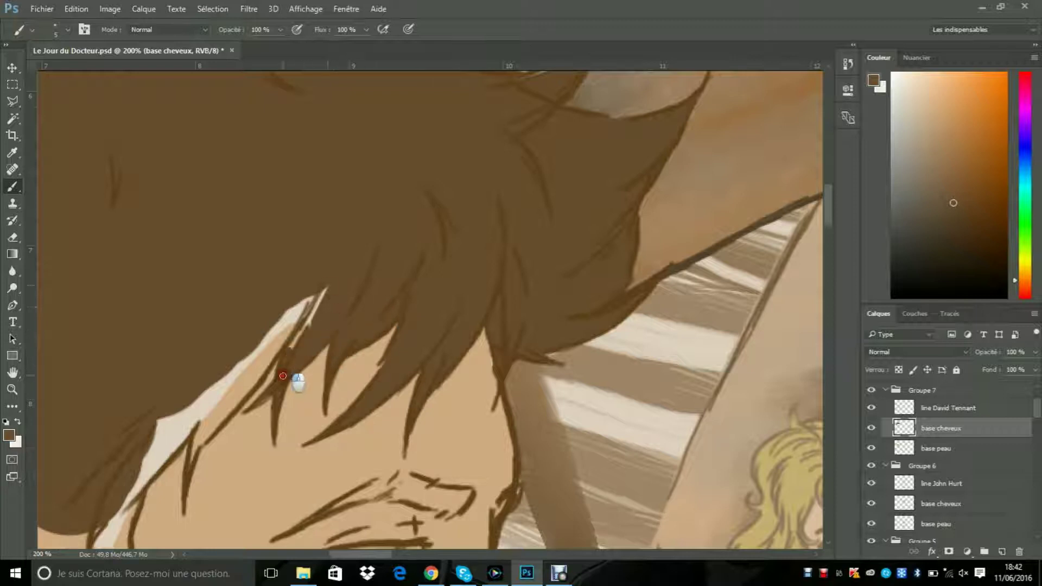
{"action": "left_click_drag", "start_coordinate": [283, 375], "coordinate": [307, 312]}
{"action": "mouse_move", "coordinate": [208, 431]}
{"action": "left_mouse_down"}
{"action": "mouse_move", "coordinate": [251, 409]}
{"action": "mouse_move", "coordinate": [293, 326]}
{"action": "mouse_move", "coordinate": [156, 429]}
{"action": "mouse_move", "coordinate": [137, 463]}
{"action": "left_mouse_up"}
Step: Fill the spiky-haired man's temple hair and sideburn in front of the ear in brown
{"action": "left_click_drag", "start_coordinate": [828, 213], "coordinate": [828, 229]}
{"action": "left_click_drag", "start_coordinate": [385, 554], "coordinate": [364, 554]}
{"action": "mouse_move", "coordinate": [445, 253]}
{"action": "left_mouse_down"}
{"action": "mouse_move", "coordinate": [402, 284]}
{"action": "mouse_move", "coordinate": [370, 368]}
{"action": "mouse_move", "coordinate": [371, 411]}
{"action": "mouse_move", "coordinate": [401, 434]}
{"action": "mouse_move", "coordinate": [426, 434]}
{"action": "mouse_move", "coordinate": [425, 396]}
{"action": "mouse_move", "coordinate": [402, 435]}
{"action": "mouse_move", "coordinate": [385, 384]}
{"action": "mouse_move", "coordinate": [349, 426]}
{"action": "mouse_move", "coordinate": [360, 343]}
{"action": "mouse_move", "coordinate": [347, 414]}
{"action": "left_mouse_up"}
{"action": "scroll", "coordinate": [417, 485], "scroll_direction": "down", "scroll_amount": 3}
{"action": "mouse_move", "coordinate": [341, 272]}
{"action": "left_mouse_down"}
{"action": "mouse_move", "coordinate": [350, 388]}
{"action": "mouse_move", "coordinate": [373, 243]}
{"action": "mouse_move", "coordinate": [357, 313]}
{"action": "mouse_move", "coordinate": [338, 254]}
{"action": "left_mouse_up"}
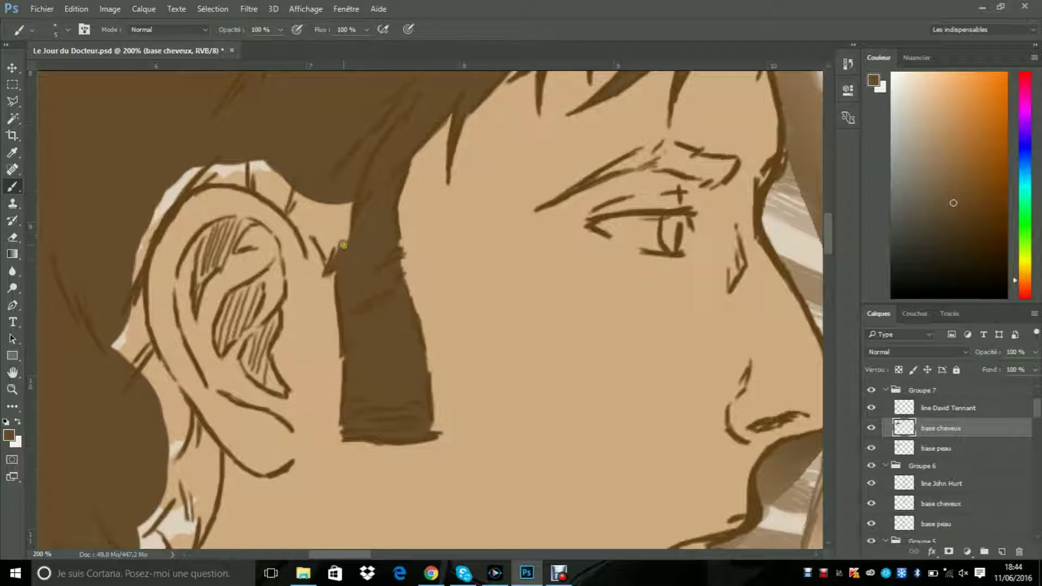
Step: Fill the hair around the top and back of the spiky-haired man's ear in brown
{"action": "left_click_drag", "start_coordinate": [341, 245], "coordinate": [320, 238]}
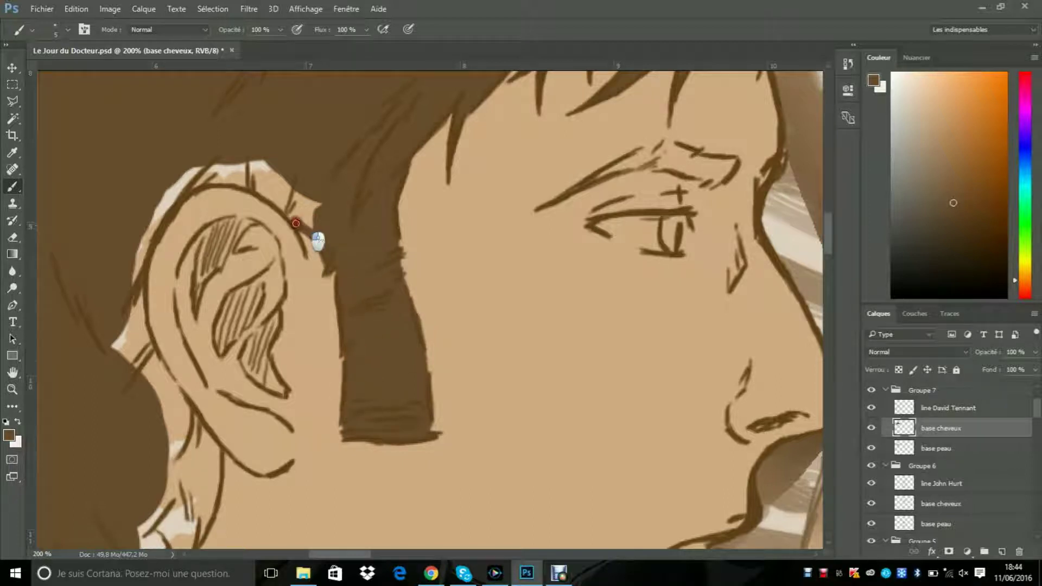
{"action": "mouse_move", "coordinate": [188, 173]}
{"action": "left_mouse_down"}
{"action": "mouse_move", "coordinate": [301, 207]}
{"action": "mouse_move", "coordinate": [284, 205]}
{"action": "mouse_move", "coordinate": [249, 174]}
{"action": "mouse_move", "coordinate": [183, 177]}
{"action": "mouse_move", "coordinate": [239, 181]}
{"action": "mouse_move", "coordinate": [221, 167]}
{"action": "mouse_move", "coordinate": [165, 212]}
{"action": "left_mouse_up"}
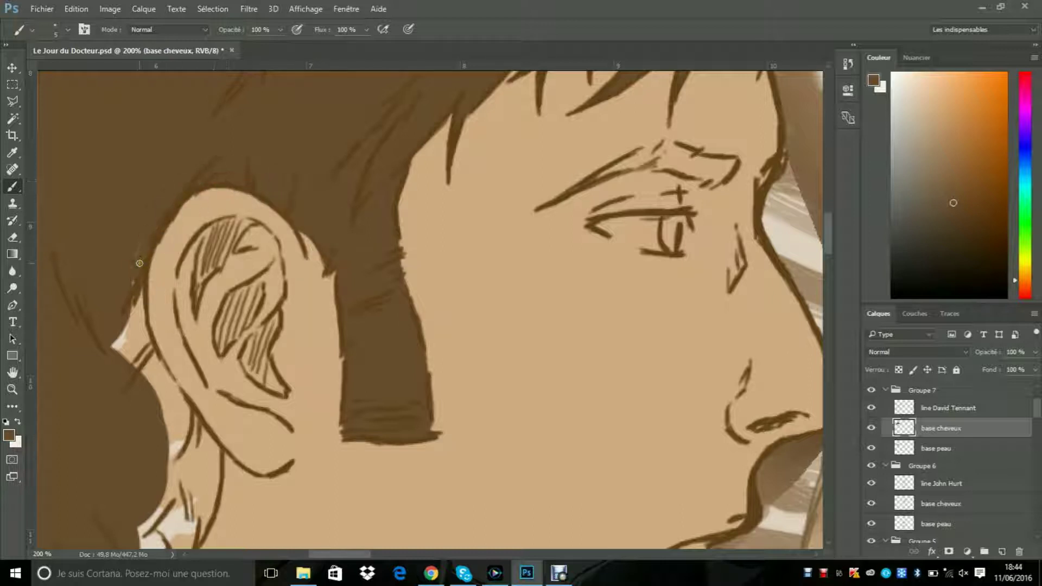
{"action": "mouse_move", "coordinate": [139, 286]}
{"action": "left_mouse_down"}
{"action": "mouse_move", "coordinate": [132, 367]}
{"action": "mouse_move", "coordinate": [102, 341]}
{"action": "mouse_move", "coordinate": [141, 339]}
{"action": "mouse_move", "coordinate": [191, 428]}
{"action": "mouse_move", "coordinate": [187, 448]}
{"action": "mouse_move", "coordinate": [202, 455]}
{"action": "mouse_move", "coordinate": [208, 446]}
{"action": "mouse_move", "coordinate": [216, 483]}
{"action": "mouse_move", "coordinate": [201, 536]}
{"action": "mouse_move", "coordinate": [176, 468]}
{"action": "left_mouse_up"}
Step: Fill the spiky-haired man's hair at the nape and along its lower back outline in brown
{"action": "scroll", "coordinate": [176, 468], "scroll_direction": "down", "scroll_amount": 6}
{"action": "left_click_drag", "start_coordinate": [357, 554], "coordinate": [332, 554]}
{"action": "mouse_move", "coordinate": [425, 237]}
{"action": "left_mouse_down"}
{"action": "mouse_move", "coordinate": [477, 249]}
{"action": "mouse_move", "coordinate": [488, 232]}
{"action": "mouse_move", "coordinate": [435, 252]}
{"action": "mouse_move", "coordinate": [426, 310]}
{"action": "mouse_move", "coordinate": [442, 285]}
{"action": "mouse_move", "coordinate": [394, 304]}
{"action": "mouse_move", "coordinate": [377, 363]}
{"action": "mouse_move", "coordinate": [396, 346]}
{"action": "mouse_move", "coordinate": [352, 351]}
{"action": "mouse_move", "coordinate": [377, 346]}
{"action": "mouse_move", "coordinate": [331, 300]}
{"action": "mouse_move", "coordinate": [257, 179]}
{"action": "mouse_move", "coordinate": [307, 272]}
{"action": "left_mouse_up"}
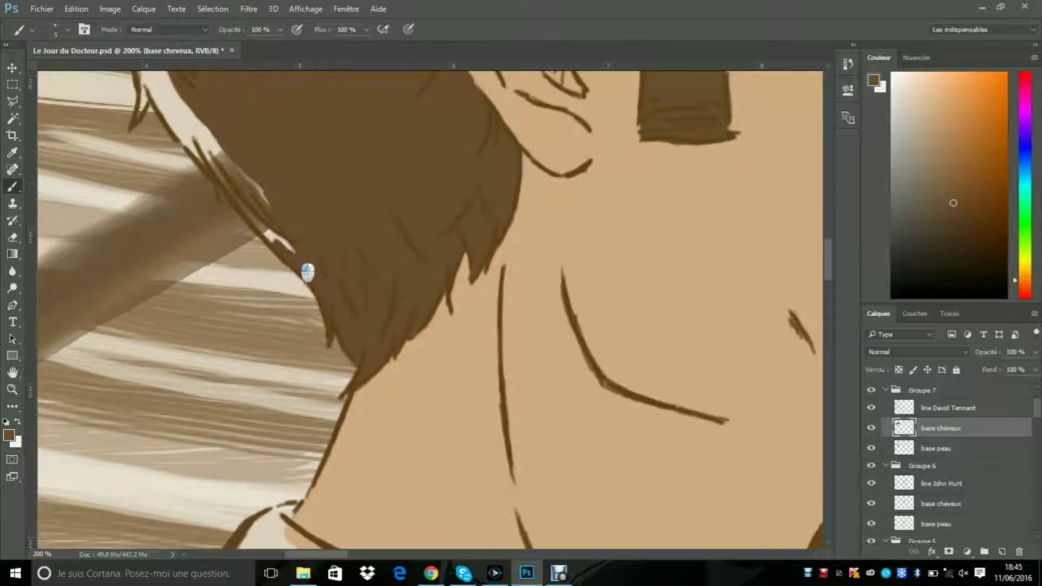
{"action": "left_click_drag", "start_coordinate": [198, 156], "coordinate": [168, 108]}
Step: Fill the remaining gaps up the back outline of the spiky-haired man's head in brown
{"action": "left_click_drag", "start_coordinate": [316, 554], "coordinate": [301, 555]}
{"action": "left_click_drag", "start_coordinate": [828, 266], "coordinate": [829, 243]}
{"action": "left_click_drag", "start_coordinate": [346, 383], "coordinate": [344, 324]}
{"action": "mouse_move", "coordinate": [384, 379]}
{"action": "left_mouse_down"}
{"action": "mouse_move", "coordinate": [345, 293]}
{"action": "mouse_move", "coordinate": [332, 214]}
{"action": "mouse_move", "coordinate": [352, 283]}
{"action": "left_mouse_up"}
{"action": "scroll", "coordinate": [340, 395], "scroll_direction": "up", "scroll_amount": 5}
{"action": "mouse_move", "coordinate": [340, 395]}
{"action": "left_mouse_down"}
{"action": "mouse_move", "coordinate": [362, 293]}
{"action": "mouse_move", "coordinate": [349, 284]}
{"action": "mouse_move", "coordinate": [372, 239]}
{"action": "mouse_move", "coordinate": [395, 232]}
{"action": "mouse_move", "coordinate": [343, 280]}
{"action": "mouse_move", "coordinate": [360, 215]}
{"action": "mouse_move", "coordinate": [422, 181]}
{"action": "mouse_move", "coordinate": [375, 188]}
{"action": "mouse_move", "coordinate": [459, 103]}
{"action": "left_mouse_up"}
Step: Fill the spiky-haired man's eyebrow in brown on the same hair layer
{"action": "left_click", "coordinate": [15, 392]}
{"action": "left_click", "coordinate": [427, 511], "text": "alt"}
{"action": "left_click", "coordinate": [426, 510], "text": "alt"}
{"action": "left_click", "coordinate": [426, 510], "text": "alt"}
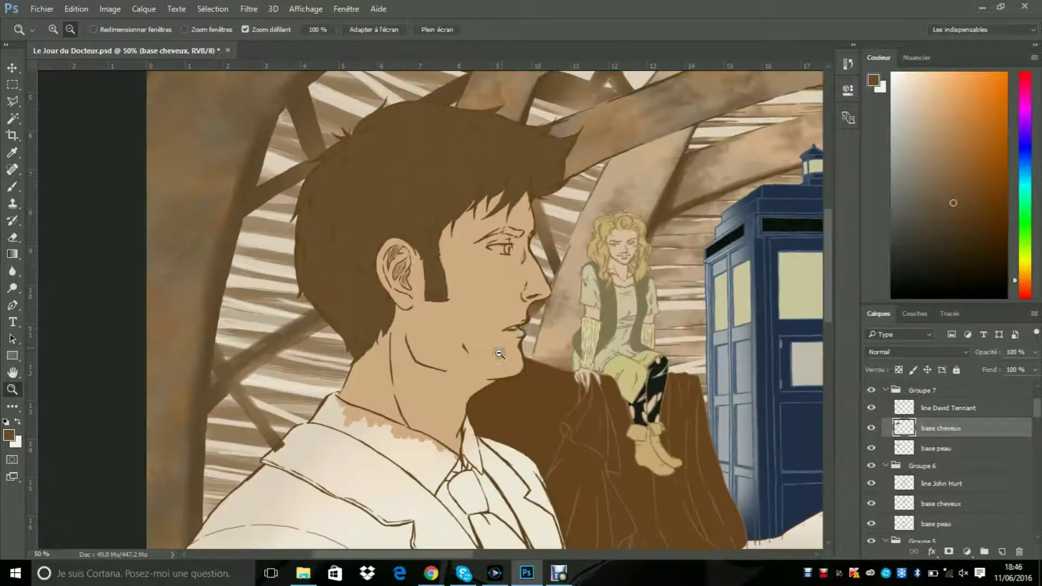
{"action": "left_click", "coordinate": [516, 237]}
{"action": "triple_click", "coordinate": [518, 238]}
{"action": "key", "text": "b"}
{"action": "mouse_move", "coordinate": [255, 271]}
{"action": "left_mouse_down"}
{"action": "mouse_move", "coordinate": [330, 228]}
{"action": "mouse_move", "coordinate": [404, 230]}
{"action": "mouse_move", "coordinate": [337, 226]}
{"action": "mouse_move", "coordinate": [403, 216]}
{"action": "mouse_move", "coordinate": [422, 248]}
{"action": "mouse_move", "coordinate": [469, 245]}
{"action": "left_mouse_up"}
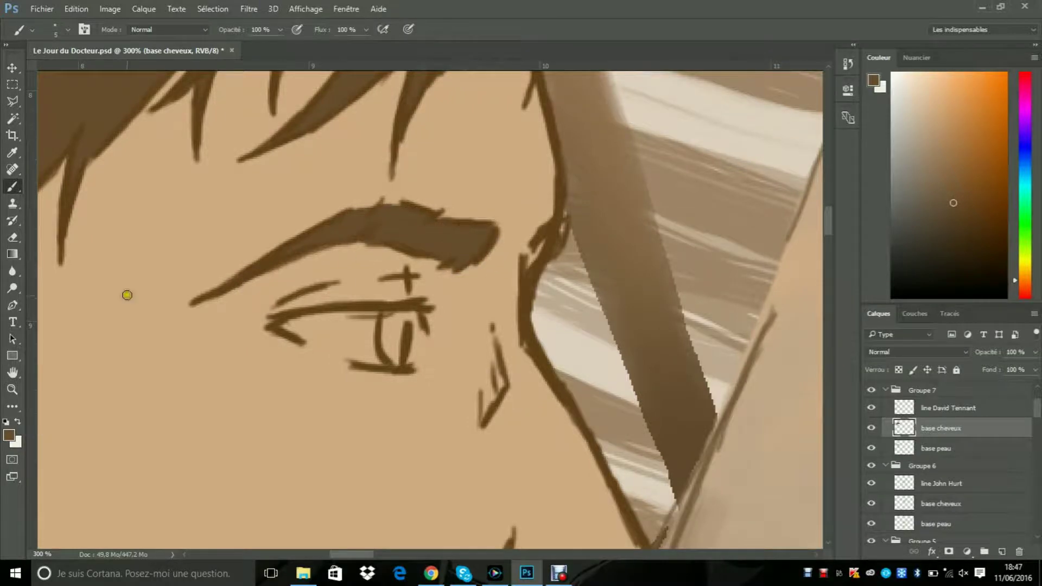
Step: On Groupe 8's "base cheveux" layer, fill the bulk of the bow-tie man's hair in dark brown with a larger brush
{"action": "left_click", "coordinate": [12, 389]}
{"action": "left_click", "coordinate": [198, 216], "text": "alt"}
{"action": "left_click", "coordinate": [199, 216], "text": "alt"}
{"action": "left_click", "coordinate": [199, 216], "text": "alt"}
{"action": "left_click_drag", "start_coordinate": [414, 554], "coordinate": [592, 516]}
{"action": "scroll", "coordinate": [940, 426], "scroll_direction": "up", "scroll_amount": 2}
{"action": "left_click", "coordinate": [940, 425]}
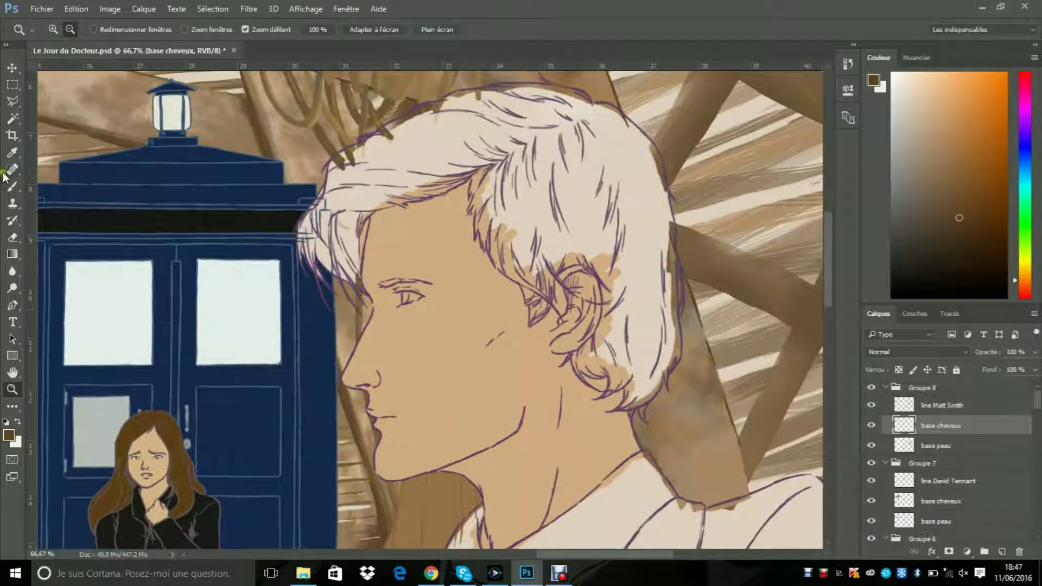
{"action": "left_click", "coordinate": [13, 186]}
{"action": "left_click", "coordinate": [67, 29]}
{"action": "left_click", "coordinate": [97, 72]}
{"action": "mouse_move", "coordinate": [360, 165]}
{"action": "left_mouse_down"}
{"action": "mouse_move", "coordinate": [479, 145]}
{"action": "mouse_move", "coordinate": [628, 277]}
{"action": "mouse_move", "coordinate": [539, 250]}
{"action": "mouse_move", "coordinate": [491, 195]}
{"action": "mouse_move", "coordinate": [344, 204]}
{"action": "mouse_move", "coordinate": [354, 163]}
{"action": "mouse_move", "coordinate": [365, 170]}
{"action": "mouse_move", "coordinate": [484, 116]}
{"action": "mouse_move", "coordinate": [603, 135]}
{"action": "mouse_move", "coordinate": [644, 167]}
{"action": "mouse_move", "coordinate": [609, 349]}
{"action": "mouse_move", "coordinate": [647, 358]}
{"action": "mouse_move", "coordinate": [668, 266]}
{"action": "left_mouse_up"}
Step: Reduce the brush to 5 px and fill the bow-tie man's front lock and hairline along the forehead in dark brown
{"action": "key", "text": "z"}
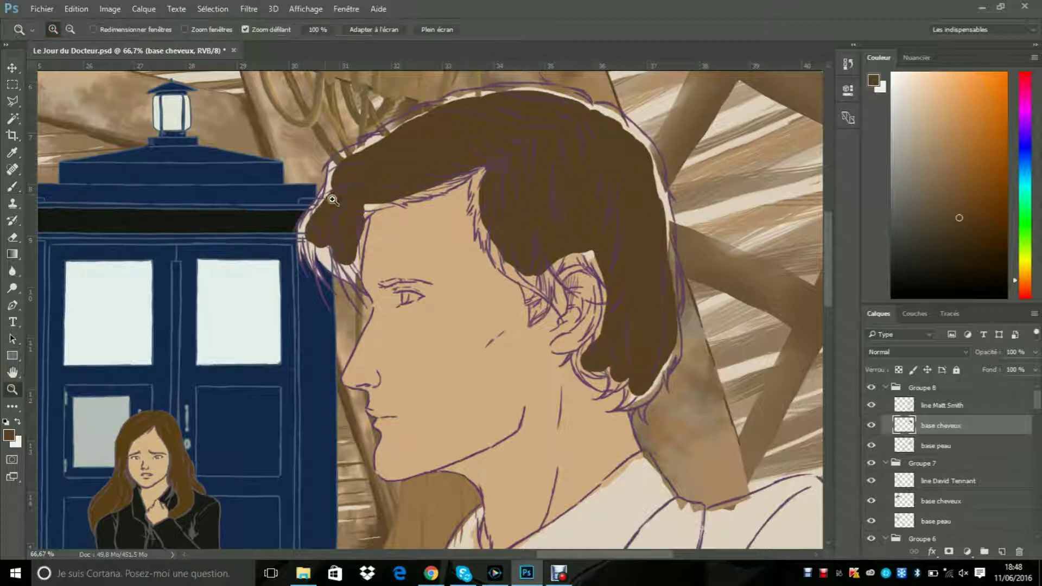
{"action": "left_click", "coordinate": [333, 200]}
{"action": "key", "text": "b"}
{"action": "left_click", "coordinate": [65, 31]}
{"action": "type", "text": "5"}
{"action": "key", "text": "Return"}
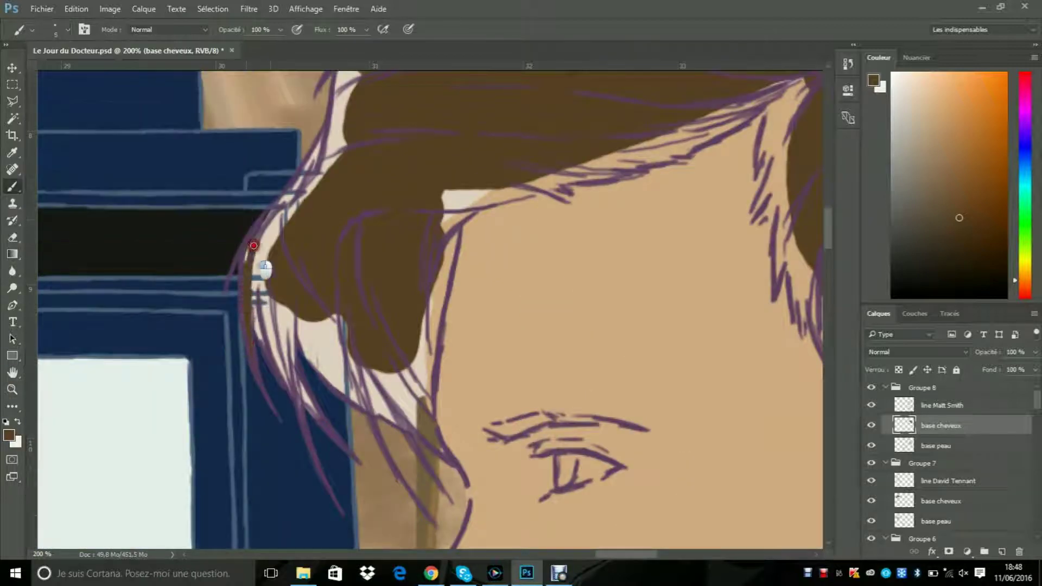
{"action": "mouse_move", "coordinate": [293, 201]}
{"action": "left_mouse_down"}
{"action": "mouse_move", "coordinate": [259, 278]}
{"action": "mouse_move", "coordinate": [315, 428]}
{"action": "mouse_move", "coordinate": [276, 354]}
{"action": "mouse_move", "coordinate": [317, 413]}
{"action": "mouse_move", "coordinate": [327, 369]}
{"action": "left_mouse_up"}
{"action": "mouse_move", "coordinate": [359, 404]}
{"action": "left_mouse_down"}
{"action": "mouse_move", "coordinate": [349, 375]}
{"action": "mouse_move", "coordinate": [370, 365]}
{"action": "mouse_move", "coordinate": [326, 368]}
{"action": "mouse_move", "coordinate": [367, 403]}
{"action": "mouse_move", "coordinate": [359, 372]}
{"action": "mouse_move", "coordinate": [389, 412]}
{"action": "mouse_move", "coordinate": [375, 398]}
{"action": "mouse_move", "coordinate": [394, 351]}
{"action": "mouse_move", "coordinate": [420, 430]}
{"action": "left_mouse_up"}
{"action": "mouse_move", "coordinate": [436, 230]}
{"action": "left_mouse_down"}
{"action": "mouse_move", "coordinate": [431, 414]}
{"action": "mouse_move", "coordinate": [412, 394]}
{"action": "mouse_move", "coordinate": [439, 193]}
{"action": "mouse_move", "coordinate": [566, 199]}
{"action": "mouse_move", "coordinate": [562, 190]}
{"action": "mouse_move", "coordinate": [625, 175]}
{"action": "mouse_move", "coordinate": [554, 171]}
{"action": "mouse_move", "coordinate": [610, 151]}
{"action": "mouse_move", "coordinate": [632, 164]}
{"action": "mouse_move", "coordinate": [728, 126]}
{"action": "mouse_move", "coordinate": [695, 145]}
{"action": "mouse_move", "coordinate": [742, 113]}
{"action": "mouse_move", "coordinate": [812, 89]}
{"action": "mouse_move", "coordinate": [770, 179]}
{"action": "left_mouse_up"}
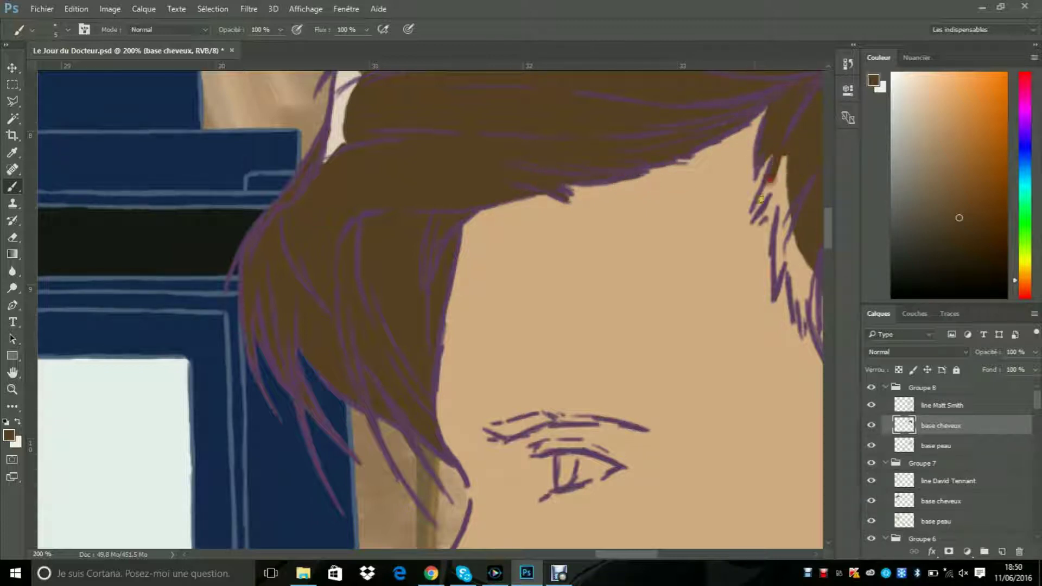
{"action": "mouse_move", "coordinate": [756, 220]}
{"action": "left_mouse_down"}
{"action": "mouse_move", "coordinate": [785, 202]}
{"action": "mouse_move", "coordinate": [781, 251]}
{"action": "left_mouse_up"}
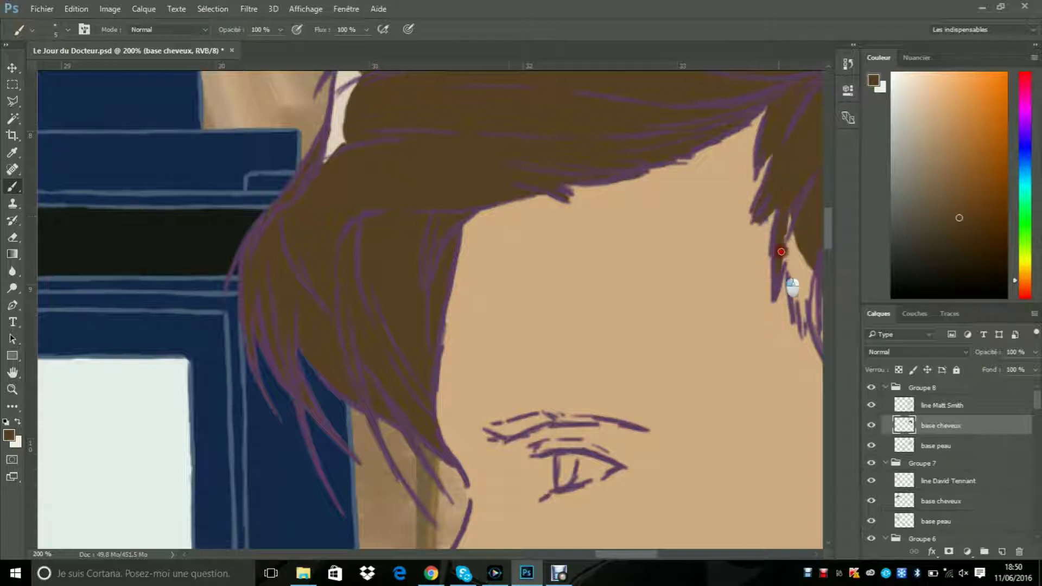
Step: Fill the upper outline of the bow-tie man's hair, from the forelock over the crown, in dark brown
{"action": "scroll", "coordinate": [579, 173], "scroll_direction": "up", "scroll_amount": 3}
{"action": "mouse_move", "coordinate": [334, 271]}
{"action": "left_mouse_down"}
{"action": "mouse_move", "coordinate": [349, 210]}
{"action": "mouse_move", "coordinate": [388, 191]}
{"action": "mouse_move", "coordinate": [431, 125]}
{"action": "mouse_move", "coordinate": [507, 117]}
{"action": "left_mouse_up"}
{"action": "scroll", "coordinate": [493, 260], "scroll_direction": "up", "scroll_amount": 3}
{"action": "mouse_move", "coordinate": [493, 260]}
{"action": "left_mouse_down"}
{"action": "mouse_move", "coordinate": [595, 205]}
{"action": "mouse_move", "coordinate": [775, 145]}
{"action": "left_mouse_up"}
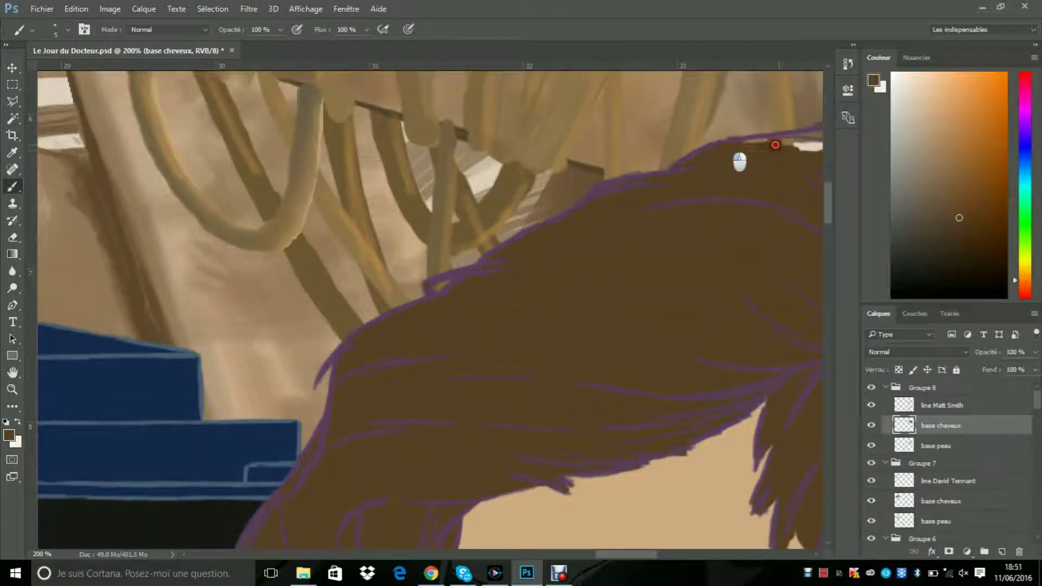
{"action": "left_click_drag", "start_coordinate": [611, 557], "coordinate": [646, 557]}
{"action": "mouse_move", "coordinate": [312, 138]}
{"action": "left_mouse_down"}
{"action": "mouse_move", "coordinate": [360, 147]}
{"action": "mouse_move", "coordinate": [403, 128]}
{"action": "mouse_move", "coordinate": [530, 140]}
{"action": "mouse_move", "coordinate": [628, 159]}
{"action": "mouse_move", "coordinate": [640, 176]}
{"action": "mouse_move", "coordinate": [736, 217]}
{"action": "left_mouse_up"}
{"action": "left_click_drag", "start_coordinate": [641, 554], "coordinate": [665, 554]}
{"action": "mouse_move", "coordinate": [425, 214]}
{"action": "left_mouse_down"}
{"action": "mouse_move", "coordinate": [507, 290]}
{"action": "mouse_move", "coordinate": [454, 239]}
{"action": "mouse_move", "coordinate": [558, 392]}
{"action": "mouse_move", "coordinate": [522, 335]}
{"action": "mouse_move", "coordinate": [579, 455]}
{"action": "mouse_move", "coordinate": [419, 202]}
{"action": "left_mouse_up"}
Step: Fill the back outline of the bow-tie man's hair down to the tufts at the nape in dark brown
{"action": "left_click_drag", "start_coordinate": [826, 203], "coordinate": [827, 229]}
{"action": "mouse_move", "coordinate": [560, 217]}
{"action": "left_mouse_down"}
{"action": "mouse_move", "coordinate": [565, 272]}
{"action": "mouse_move", "coordinate": [580, 276]}
{"action": "mouse_move", "coordinate": [600, 442]}
{"action": "left_mouse_up"}
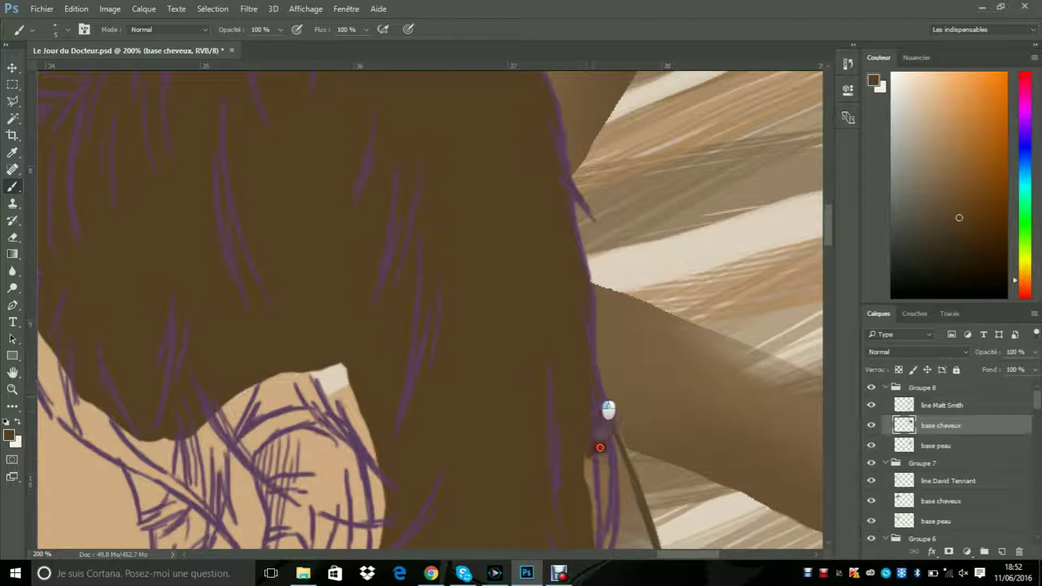
{"action": "scroll", "coordinate": [600, 442], "scroll_direction": "down", "scroll_amount": 4}
{"action": "left_click_drag", "start_coordinate": [601, 368], "coordinate": [597, 420]}
{"action": "left_click_drag", "start_coordinate": [828, 238], "coordinate": [830, 259]}
{"action": "mouse_move", "coordinate": [465, 363]}
{"action": "left_mouse_down"}
{"action": "mouse_move", "coordinate": [424, 396]}
{"action": "mouse_move", "coordinate": [445, 371]}
{"action": "mouse_move", "coordinate": [531, 344]}
{"action": "mouse_move", "coordinate": [530, 316]}
{"action": "mouse_move", "coordinate": [604, 208]}
{"action": "left_mouse_up"}
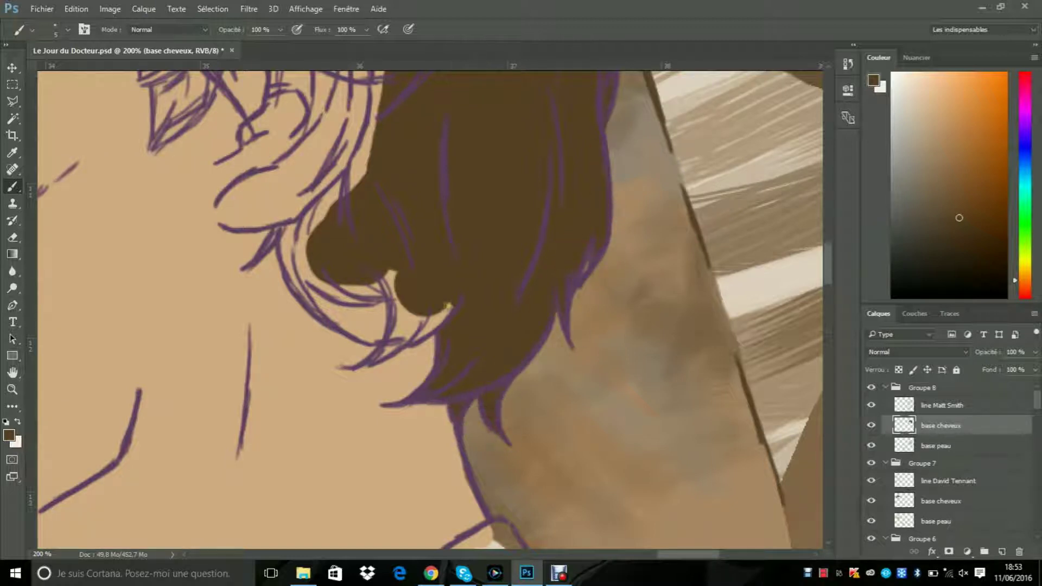
{"action": "left_click_drag", "start_coordinate": [412, 338], "coordinate": [384, 276]}
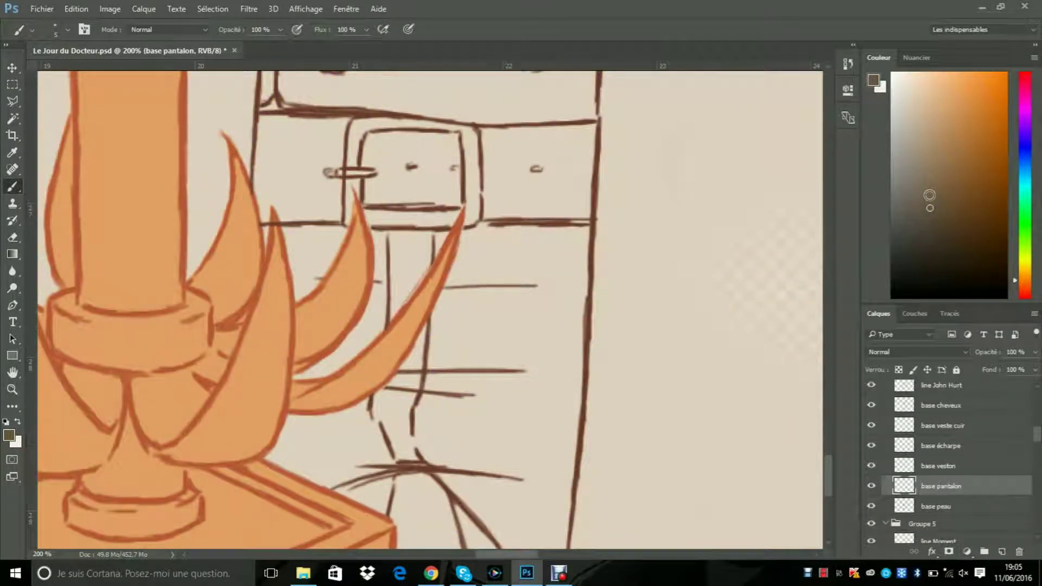
Step: Select the orange stand on the "base support" layer and invert the selection to protect it from painting
{"action": "mouse_move", "coordinate": [494, 349]}
{"action": "left_mouse_down"}
{"action": "mouse_move", "coordinate": [475, 361]}
{"action": "mouse_move", "coordinate": [496, 344]}
{"action": "mouse_move", "coordinate": [431, 317]}
{"action": "left_mouse_up"}
{"action": "key", "text": "ctrl+z"}
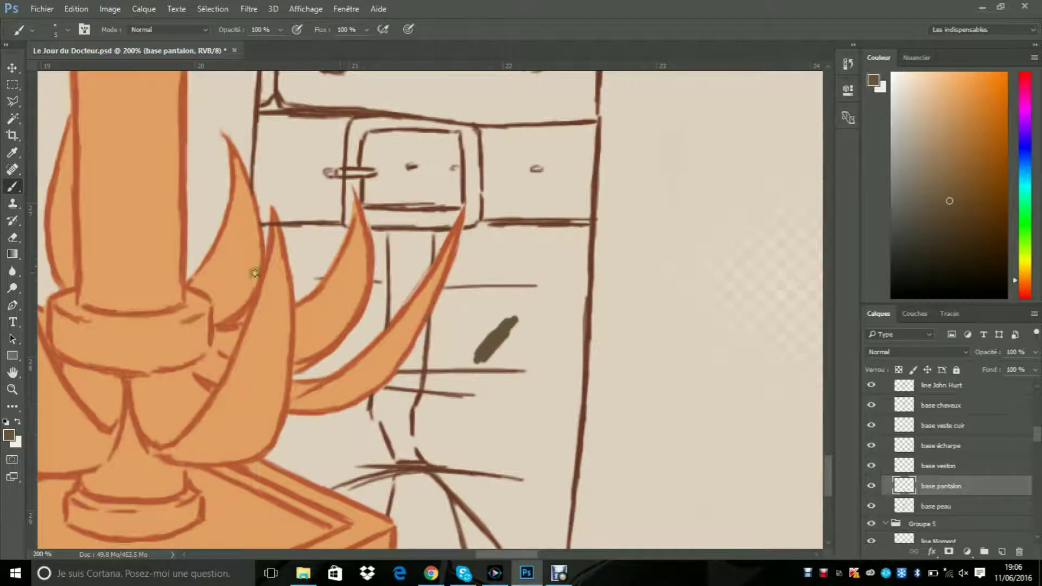
{"action": "key", "text": "w"}
{"action": "scroll", "coordinate": [1037, 455], "scroll_direction": "down", "scroll_amount": 10}
{"action": "scroll", "coordinate": [1038, 455], "scroll_direction": "down", "scroll_amount": 3}
{"action": "left_click", "coordinate": [939, 496]}
{"action": "left_click", "coordinate": [935, 473]}
{"action": "left_click", "coordinate": [480, 461]}
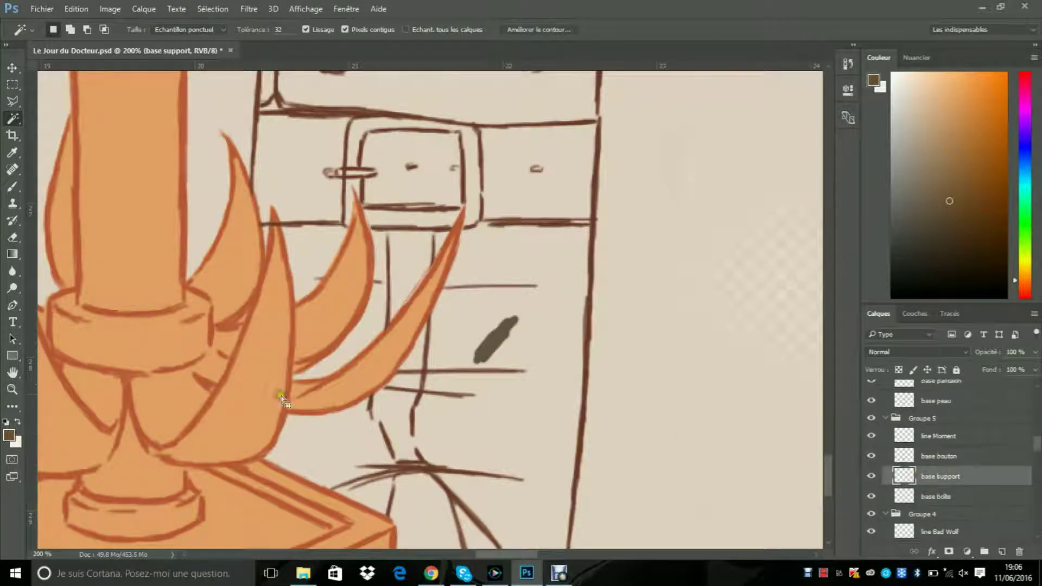
{"action": "left_click", "coordinate": [212, 8]}
{"action": "left_click", "coordinate": [226, 60]}
Step: On the "base pantalon" layer, paint the bearded man's trousers brown below the belt and between the stand's spikes
{"action": "key", "text": "b"}
{"action": "key", "text": "alt+bracketright"}
{"action": "key", "text": "alt+bracketright"}
{"action": "key", "text": "alt+bracketright"}
{"action": "key", "text": "alt+bracketright"}
{"action": "key", "text": "alt+bracketright"}
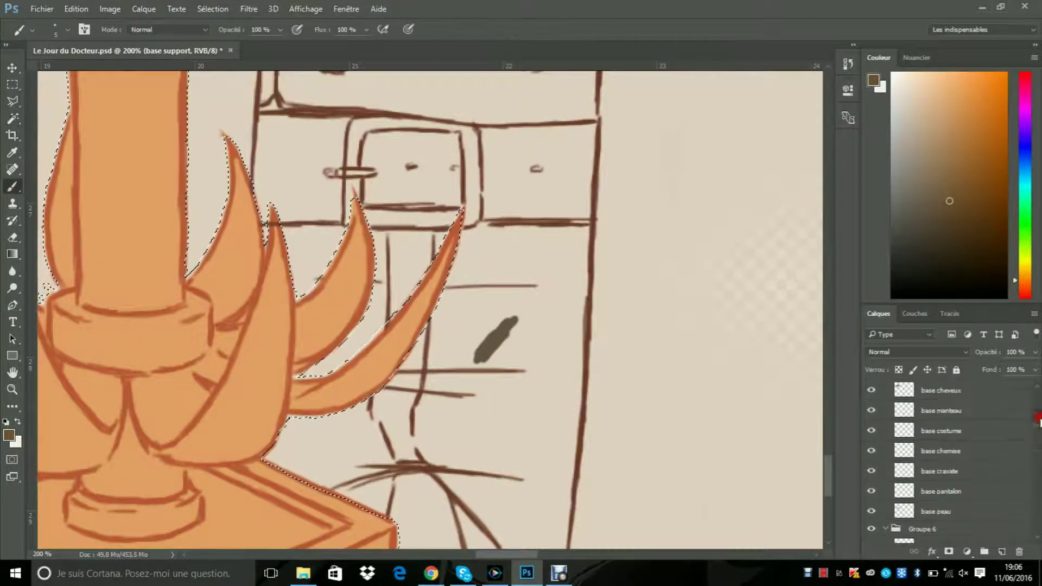
{"action": "left_click_drag", "start_coordinate": [472, 247], "coordinate": [304, 373]}
{"action": "mouse_move", "coordinate": [262, 230]}
{"action": "left_mouse_down"}
{"action": "mouse_move", "coordinate": [334, 234]}
{"action": "mouse_move", "coordinate": [304, 296]}
{"action": "mouse_move", "coordinate": [310, 241]}
{"action": "left_mouse_up"}
{"action": "mouse_move", "coordinate": [295, 295]}
{"action": "left_mouse_down"}
{"action": "mouse_move", "coordinate": [420, 270]}
{"action": "mouse_move", "coordinate": [451, 236]}
{"action": "mouse_move", "coordinate": [590, 230]}
{"action": "left_mouse_up"}
{"action": "mouse_move", "coordinate": [304, 416]}
{"action": "left_mouse_down"}
{"action": "mouse_move", "coordinate": [279, 449]}
{"action": "mouse_move", "coordinate": [295, 489]}
{"action": "mouse_move", "coordinate": [425, 325]}
{"action": "mouse_move", "coordinate": [507, 247]}
{"action": "mouse_move", "coordinate": [567, 244]}
{"action": "mouse_move", "coordinate": [491, 296]}
{"action": "mouse_move", "coordinate": [547, 286]}
{"action": "mouse_move", "coordinate": [570, 246]}
{"action": "mouse_move", "coordinate": [577, 330]}
{"action": "mouse_move", "coordinate": [564, 360]}
{"action": "left_mouse_up"}
Step: Enlarge the brush and fill the trousers' crotch and legs down to the canvas edge in brown
{"action": "left_click", "coordinate": [68, 29]}
{"action": "left_click", "coordinate": [88, 72]}
{"action": "mouse_move", "coordinate": [442, 369]}
{"action": "left_mouse_down"}
{"action": "mouse_move", "coordinate": [535, 317]}
{"action": "mouse_move", "coordinate": [430, 379]}
{"action": "mouse_move", "coordinate": [384, 494]}
{"action": "mouse_move", "coordinate": [395, 454]}
{"action": "mouse_move", "coordinate": [449, 433]}
{"action": "left_mouse_up"}
{"action": "mouse_move", "coordinate": [397, 457]}
{"action": "left_mouse_down"}
{"action": "mouse_move", "coordinate": [370, 500]}
{"action": "mouse_move", "coordinate": [477, 438]}
{"action": "mouse_move", "coordinate": [510, 470]}
{"action": "left_mouse_up"}
{"action": "scroll", "coordinate": [539, 402], "scroll_direction": "down", "scroll_amount": 3}
{"action": "mouse_move", "coordinate": [485, 356]}
{"action": "left_mouse_down"}
{"action": "mouse_move", "coordinate": [479, 362]}
{"action": "mouse_move", "coordinate": [568, 184]}
{"action": "mouse_move", "coordinate": [540, 423]}
{"action": "left_mouse_up"}
Step: Clear the selection and fill the trousers' gaps beside the stand and along the lower edge with a 5 px brush
{"action": "key", "text": "w"}
{"action": "key", "text": "ctrl+d"}
{"action": "key", "text": "b"}
{"action": "left_click", "coordinate": [69, 28]}
{"action": "type", "text": "5"}
{"action": "left_click_drag", "start_coordinate": [290, 252], "coordinate": [380, 224]}
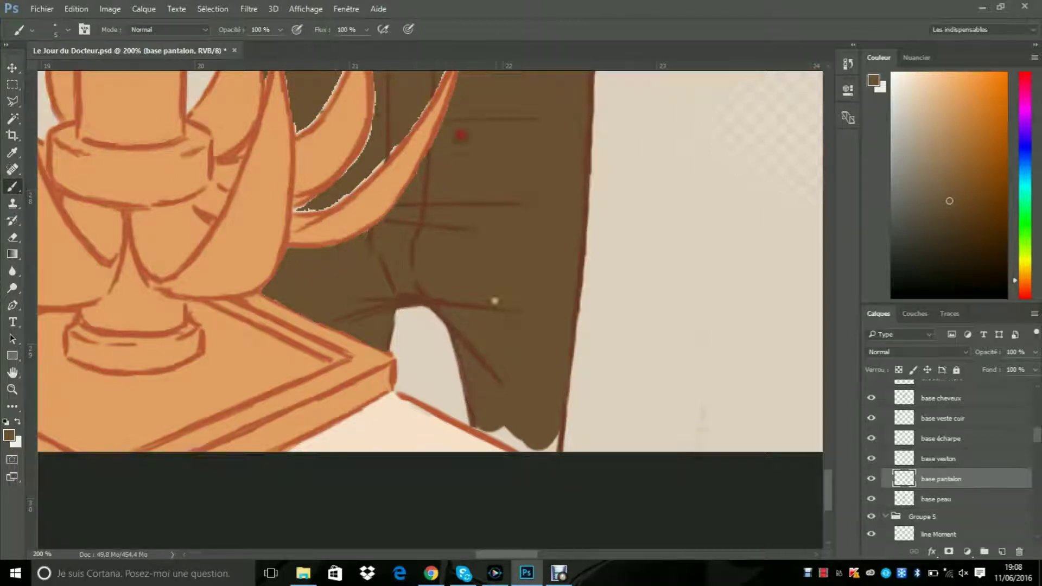
{"action": "left_click_drag", "start_coordinate": [485, 432], "coordinate": [531, 434]}
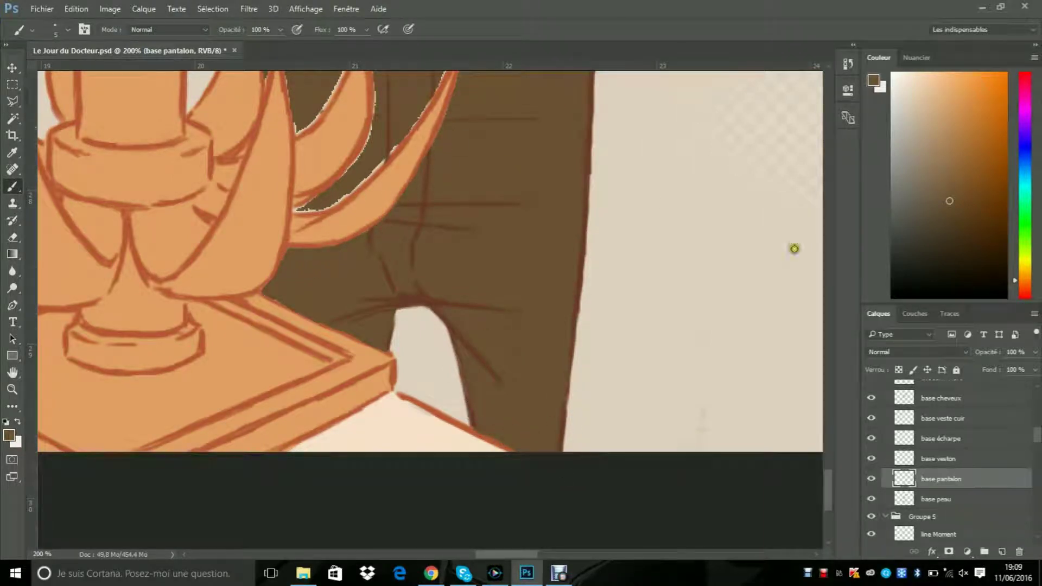
Step: Reduce the brush to 1 px and fill the tiny trouser gaps between the stand's spikes
{"action": "scroll", "coordinate": [442, 255], "scroll_direction": "up", "scroll_amount": 5}
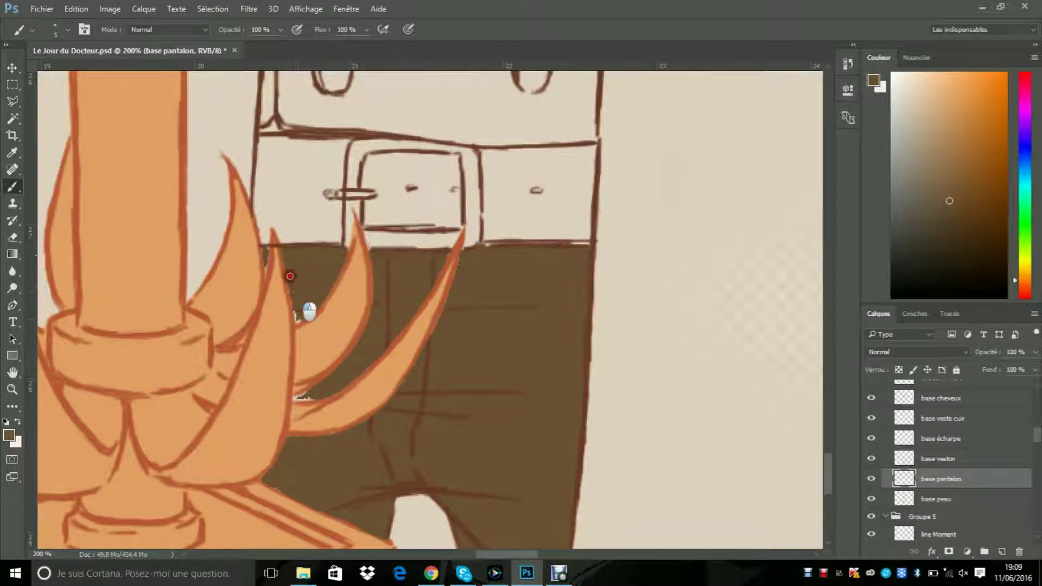
{"action": "left_click", "coordinate": [67, 29]}
{"action": "left_click", "coordinate": [75, 72]}
{"action": "left_click", "coordinate": [266, 268]}
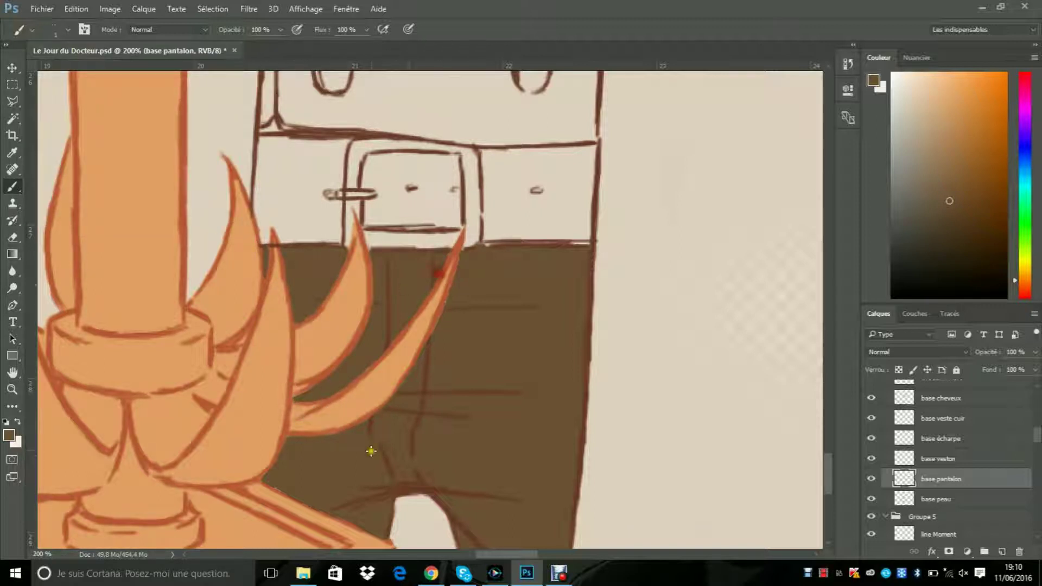
Step: On the "base veston" layer, fill the main area of the bearded man's buttoned waistcoat in grey-brown
{"action": "key", "text": "z"}
{"action": "left_click", "coordinate": [70, 30]}
{"action": "left_click", "coordinate": [222, 220]}
{"action": "left_click", "coordinate": [222, 220]}
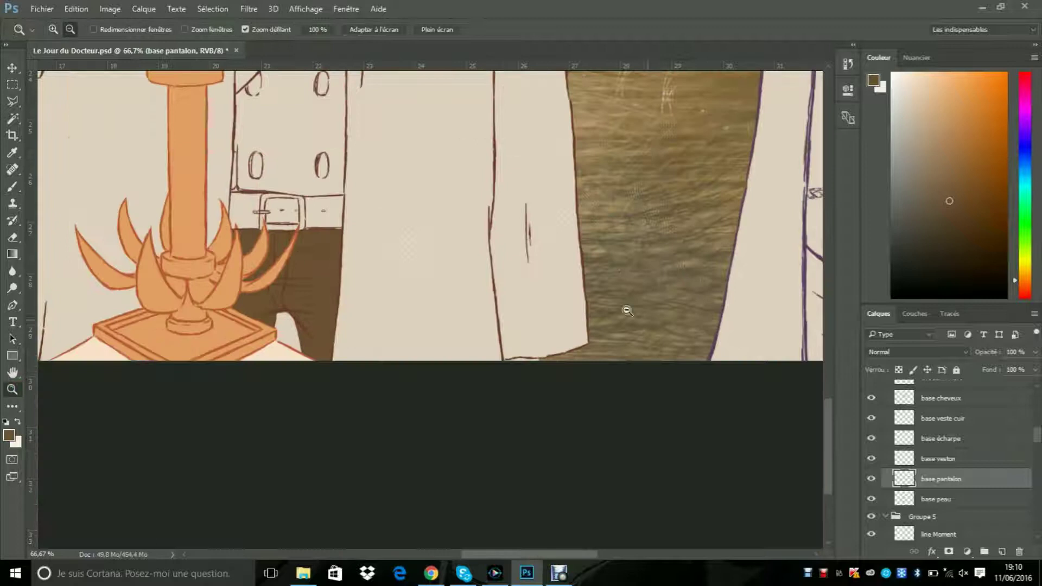
{"action": "left_click", "coordinate": [976, 465]}
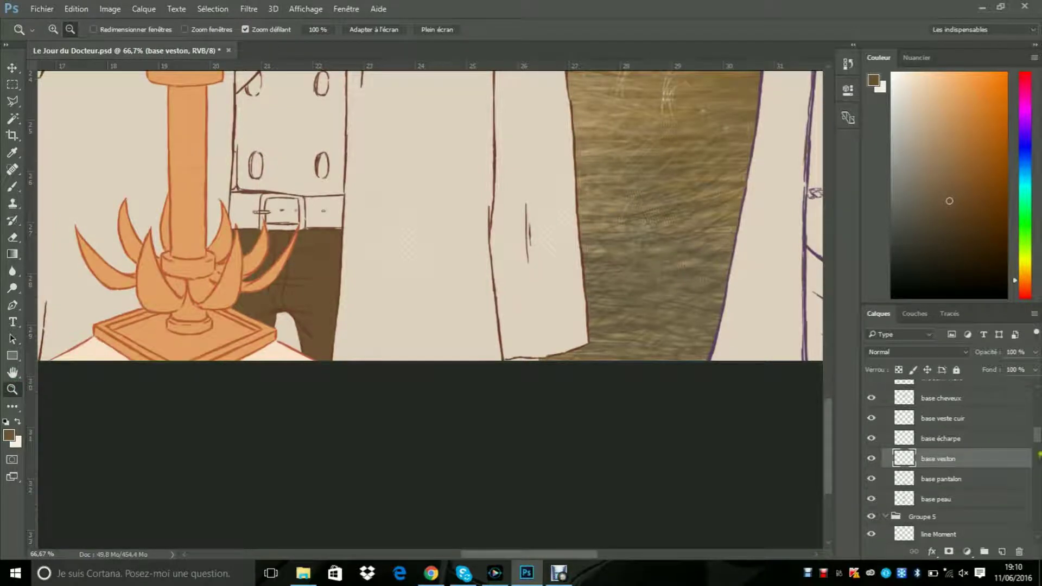
{"action": "scroll", "coordinate": [815, 172], "scroll_direction": "up", "scroll_amount": 3}
{"action": "left_click", "coordinate": [9, 188]}
{"action": "left_click", "coordinate": [66, 29]}
{"action": "left_click", "coordinate": [82, 71]}
{"action": "mouse_move", "coordinate": [283, 186]}
{"action": "left_mouse_down"}
{"action": "mouse_move", "coordinate": [246, 180]}
{"action": "mouse_move", "coordinate": [320, 203]}
{"action": "mouse_move", "coordinate": [304, 233]}
{"action": "mouse_move", "coordinate": [248, 213]}
{"action": "mouse_move", "coordinate": [283, 236]}
{"action": "left_mouse_up"}
{"action": "mouse_move", "coordinate": [266, 165]}
{"action": "left_mouse_down"}
{"action": "mouse_move", "coordinate": [289, 204]}
{"action": "mouse_move", "coordinate": [262, 221]}
{"action": "mouse_move", "coordinate": [285, 159]}
{"action": "mouse_move", "coordinate": [242, 260]}
{"action": "left_mouse_up"}
Step: Fill the waistcoat's edges and remaining gaps in grey-brown with a smaller brush
{"action": "key", "text": "z"}
{"action": "left_click", "coordinate": [53, 30]}
{"action": "double_click", "coordinate": [237, 176]}
{"action": "key", "text": "b"}
{"action": "left_click_drag", "start_coordinate": [243, 219], "coordinate": [238, 365]}
{"action": "left_click", "coordinate": [67, 30]}
{"action": "left_click_drag", "start_coordinate": [81, 72], "coordinate": [76, 73]}
{"action": "mouse_move", "coordinate": [228, 418]}
{"action": "left_mouse_down"}
{"action": "mouse_move", "coordinate": [244, 406]}
{"action": "mouse_move", "coordinate": [482, 437]}
{"action": "mouse_move", "coordinate": [461, 290]}
{"action": "mouse_move", "coordinate": [521, 414]}
{"action": "mouse_move", "coordinate": [552, 425]}
{"action": "mouse_move", "coordinate": [554, 141]}
{"action": "mouse_move", "coordinate": [282, 386]}
{"action": "mouse_move", "coordinate": [415, 291]}
{"action": "mouse_move", "coordinate": [456, 244]}
{"action": "mouse_move", "coordinate": [410, 332]}
{"action": "mouse_move", "coordinate": [486, 185]}
{"action": "mouse_move", "coordinate": [526, 162]}
{"action": "mouse_move", "coordinate": [498, 202]}
{"action": "mouse_move", "coordinate": [512, 365]}
{"action": "mouse_move", "coordinate": [544, 170]}
{"action": "mouse_move", "coordinate": [551, 333]}
{"action": "mouse_move", "coordinate": [558, 256]}
{"action": "mouse_move", "coordinate": [520, 165]}
{"action": "left_mouse_up"}
{"action": "scroll", "coordinate": [661, 349], "scroll_direction": "up", "scroll_amount": 5}
{"action": "mouse_move", "coordinate": [828, 431]}
{"action": "left_mouse_down"}
{"action": "mouse_move", "coordinate": [828, 392]}
{"action": "mouse_move", "coordinate": [825, 426]}
{"action": "left_mouse_up"}
Step: Add two layers named "base ceinture" and "base boucle" above the "base pantalon" layer
{"action": "left_click", "coordinate": [12, 389]}
{"action": "left_click", "coordinate": [166, 168]}
{"action": "left_click", "coordinate": [166, 168]}
{"action": "left_click", "coordinate": [166, 168]}
{"action": "left_click", "coordinate": [166, 168]}
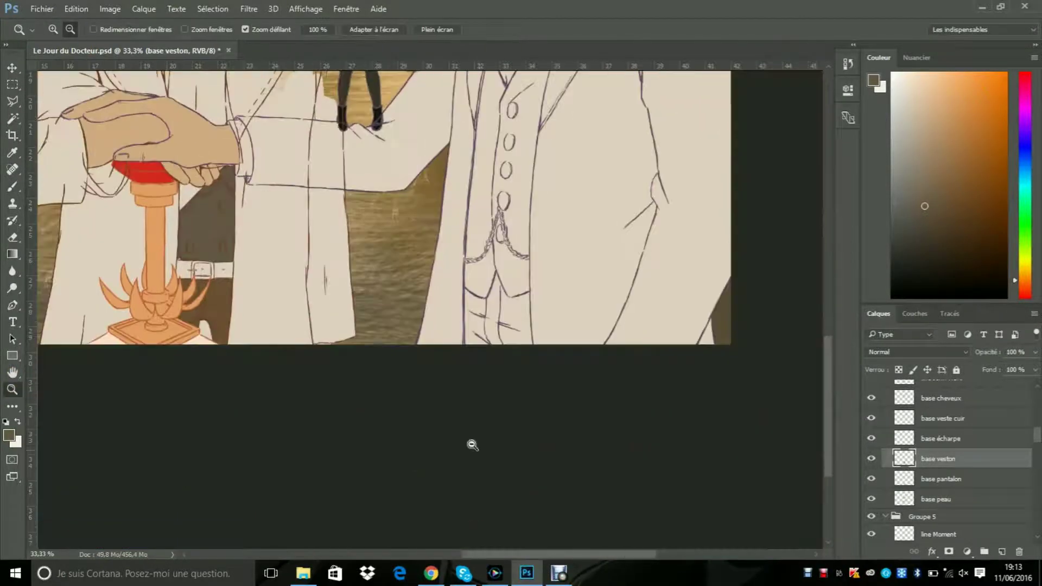
{"action": "left_click_drag", "start_coordinate": [491, 554], "coordinate": [438, 554]}
{"action": "left_click_drag", "start_coordinate": [829, 407], "coordinate": [828, 359]}
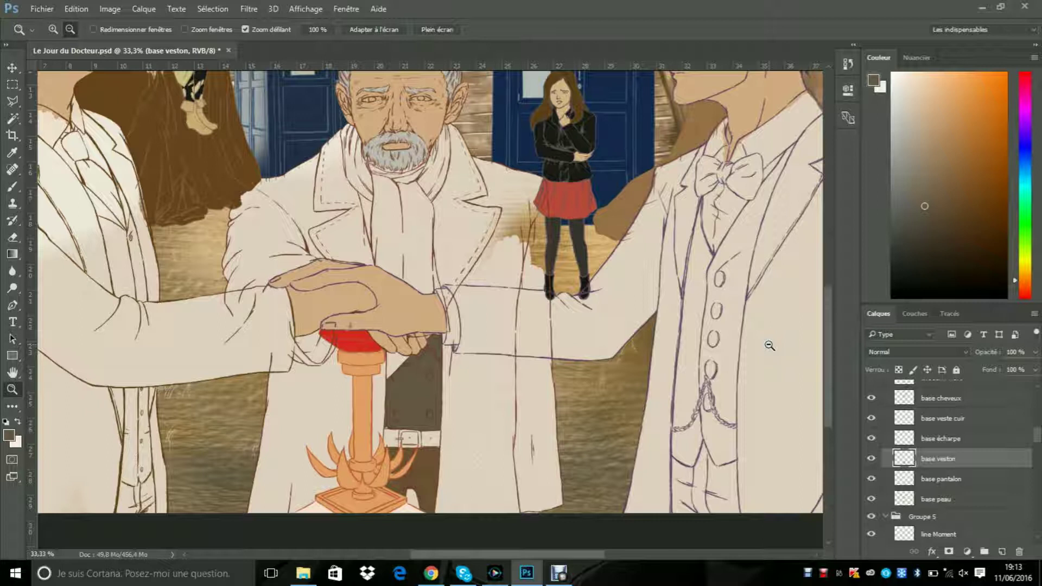
{"action": "left_click", "coordinate": [941, 478]}
{"action": "left_click", "coordinate": [1002, 552]}
{"action": "double_click", "coordinate": [940, 478]}
{"action": "type", "text": "ba"}
{"action": "left_click", "coordinate": [1002, 553]}
{"action": "double_click", "coordinate": [933, 480]}
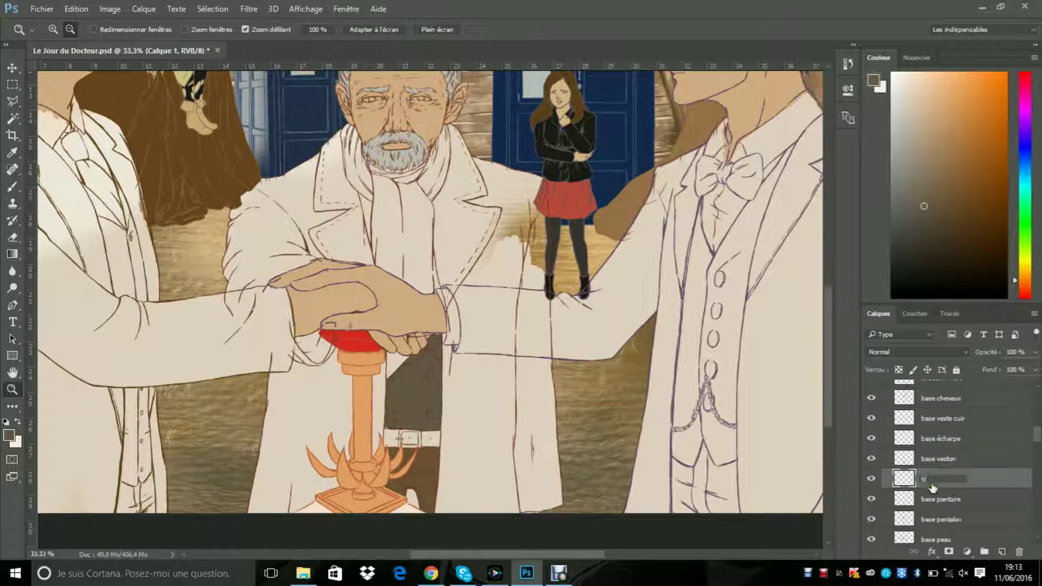
Step: Add two layers named "base boutons et montre" and "base sangle" above the "base veston" layer
{"action": "left_click", "coordinate": [1002, 551]}
{"action": "key", "text": "t"}
{"action": "key", "text": "s"}
{"action": "double_click", "coordinate": [949, 460]}
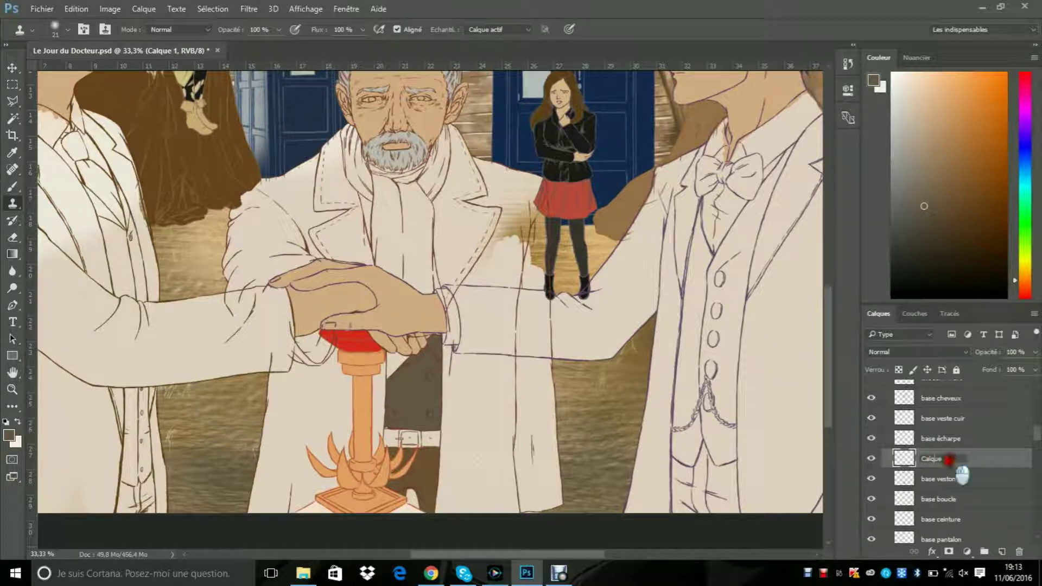
{"action": "type", "text": "base boutons et montre"}
{"action": "key", "text": "Return"}
{"action": "left_click", "coordinate": [1002, 553]}
{"action": "double_click", "coordinate": [933, 458]}
Step: On the "base ceinture" layer, fill the bearded man's belt in light brown with an 11 px brush
{"action": "scroll", "coordinate": [934, 460], "scroll_direction": "down", "scroll_amount": 3}
{"action": "left_click", "coordinate": [963, 465]}
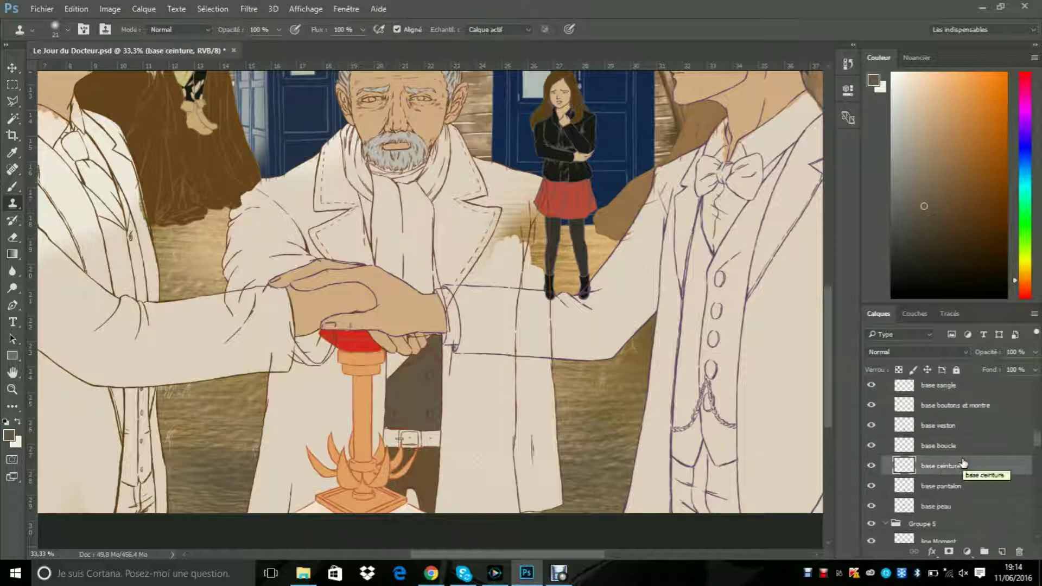
{"action": "left_click", "coordinate": [12, 389]}
{"action": "left_click_drag", "start_coordinate": [406, 454], "coordinate": [502, 454]}
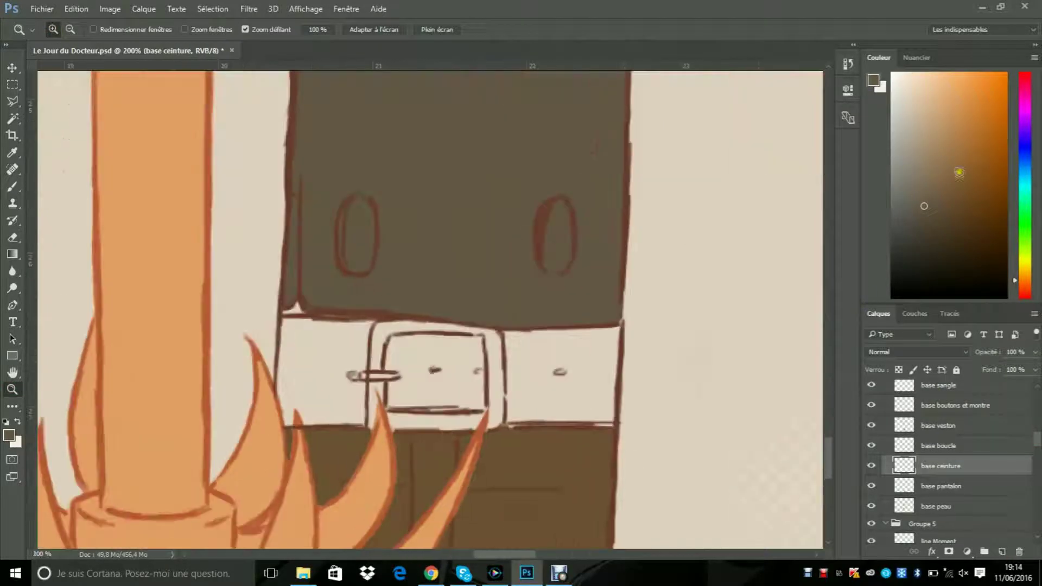
{"action": "key", "text": "b"}
{"action": "left_click", "coordinate": [313, 339]}
{"action": "mouse_move", "coordinate": [304, 334]}
{"action": "left_mouse_down"}
{"action": "mouse_move", "coordinate": [317, 352]}
{"action": "mouse_move", "coordinate": [385, 353]}
{"action": "mouse_move", "coordinate": [322, 321]}
{"action": "mouse_move", "coordinate": [378, 323]}
{"action": "mouse_move", "coordinate": [385, 377]}
{"action": "mouse_move", "coordinate": [451, 333]}
{"action": "mouse_move", "coordinate": [542, 367]}
{"action": "mouse_move", "coordinate": [533, 342]}
{"action": "mouse_move", "coordinate": [616, 333]}
{"action": "mouse_move", "coordinate": [583, 349]}
{"action": "mouse_move", "coordinate": [608, 384]}
{"action": "mouse_move", "coordinate": [595, 418]}
{"action": "mouse_move", "coordinate": [526, 399]}
{"action": "mouse_move", "coordinate": [598, 370]}
{"action": "mouse_move", "coordinate": [580, 417]}
{"action": "mouse_move", "coordinate": [521, 415]}
{"action": "mouse_move", "coordinate": [558, 420]}
{"action": "mouse_move", "coordinate": [395, 377]}
{"action": "mouse_move", "coordinate": [507, 418]}
{"action": "mouse_move", "coordinate": [480, 403]}
{"action": "mouse_move", "coordinate": [455, 421]}
{"action": "left_mouse_up"}
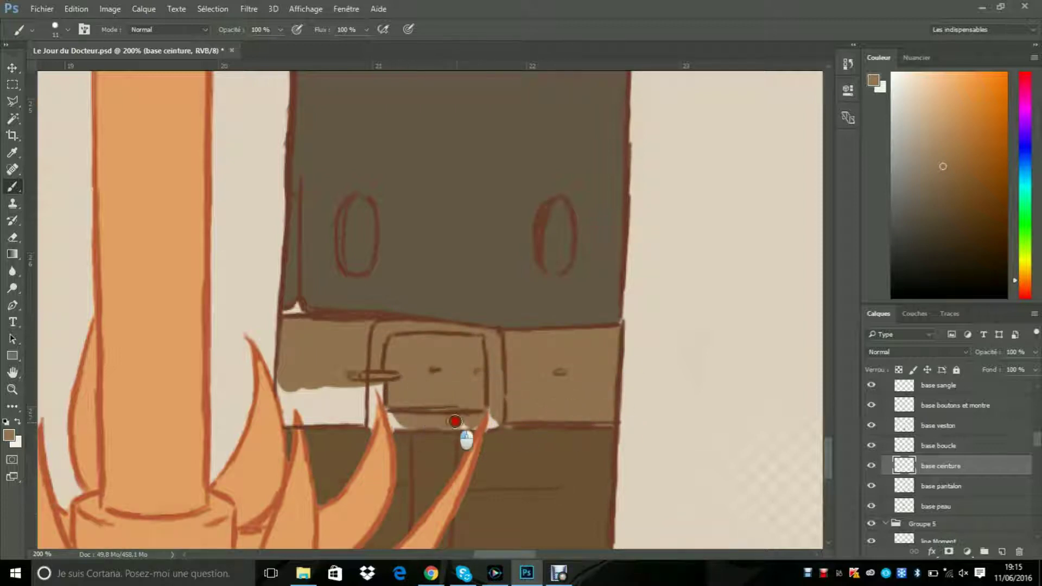
{"action": "mouse_move", "coordinate": [303, 378]}
{"action": "left_mouse_down"}
{"action": "mouse_move", "coordinate": [338, 398]}
{"action": "mouse_move", "coordinate": [368, 387]}
{"action": "mouse_move", "coordinate": [323, 417]}
{"action": "left_mouse_up"}
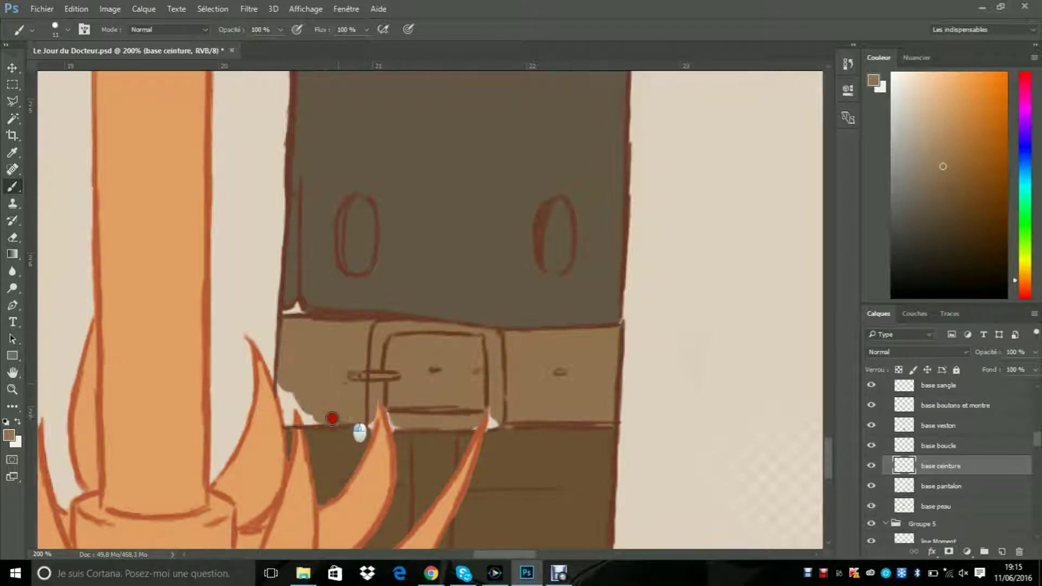
Step: Reduce the brush to 2 px and fill the belt's remaining gaps around the stand's spike tips
{"action": "left_click", "coordinate": [68, 29]}
{"action": "type", "text": "2"}
{"action": "left_click", "coordinate": [280, 402]}
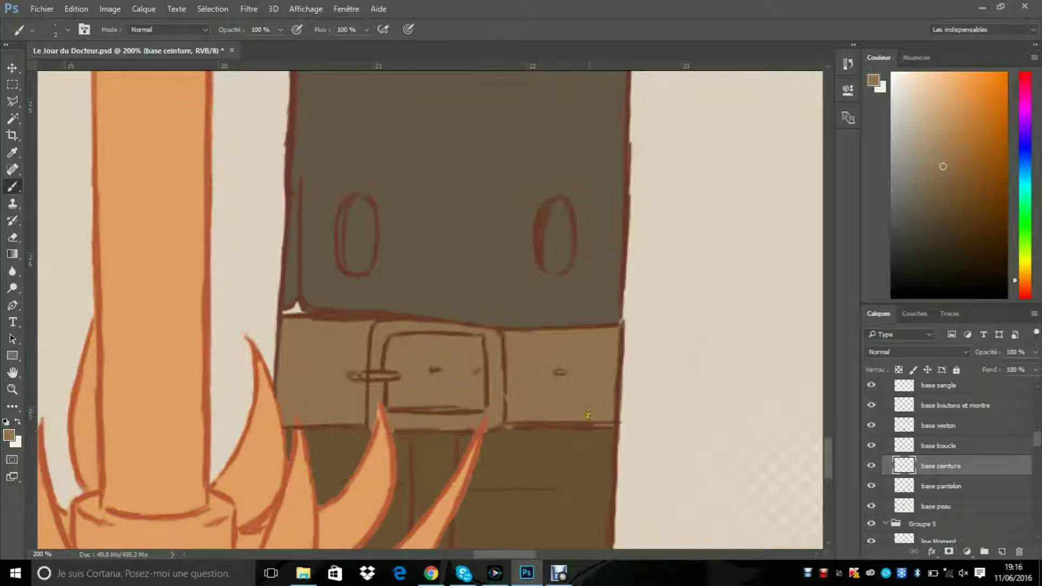
Step: Fill the light gap above the belt in dark grey on "base pantalon" and paint the belt buckle's frame beige on "base boucle"
{"action": "left_click", "coordinate": [907, 476]}
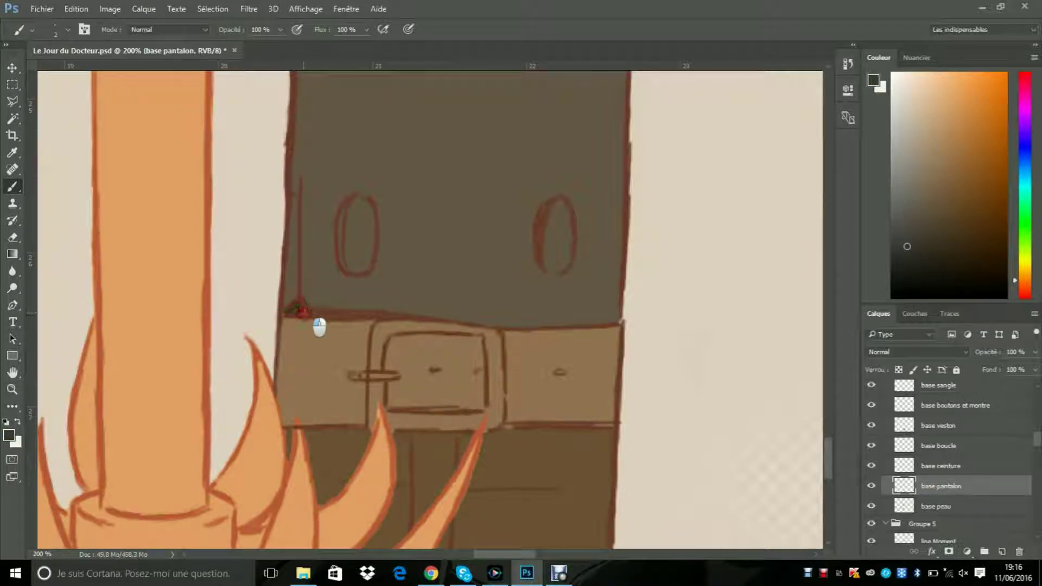
{"action": "left_click", "coordinate": [968, 453]}
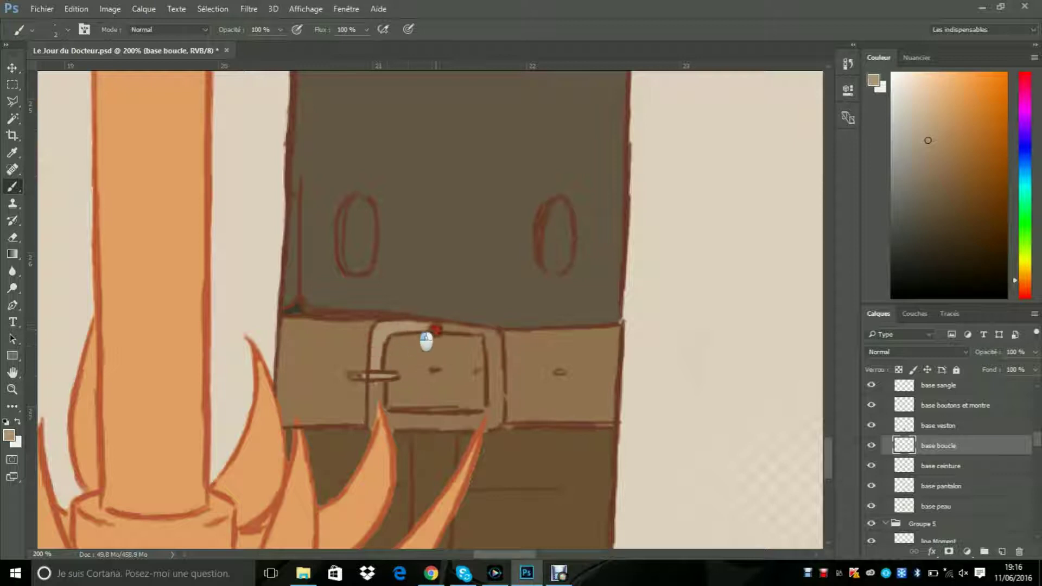
{"action": "left_click_drag", "start_coordinate": [496, 333], "coordinate": [492, 371]}
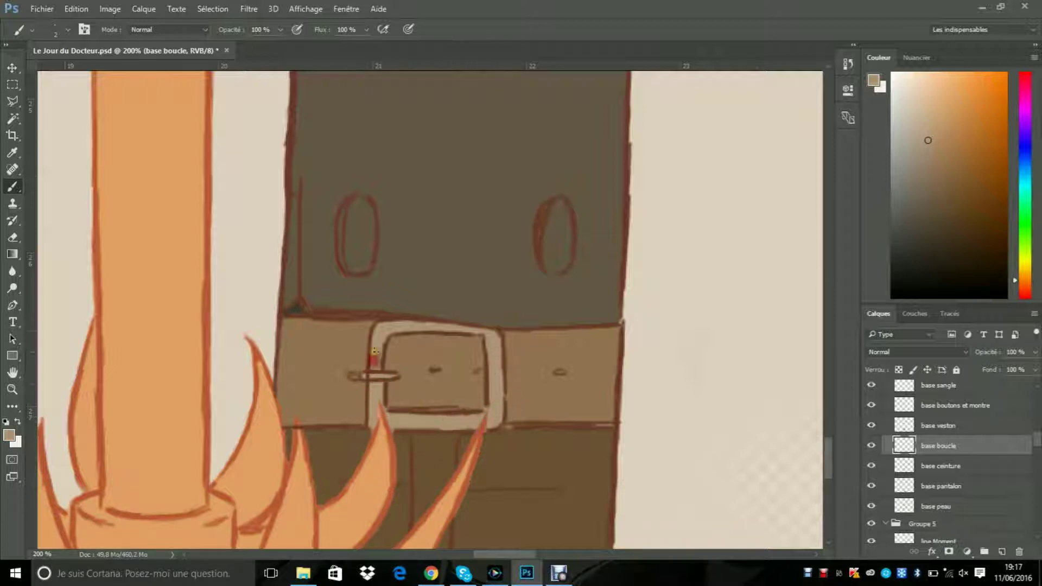
Step: On the "base boutons et montre" layer, fill the bearded man's waistcoat buttons in tan with a 10 px brush
{"action": "scroll", "coordinate": [495, 381], "scroll_direction": "up", "scroll_amount": 3}
{"action": "left_click", "coordinate": [956, 405]}
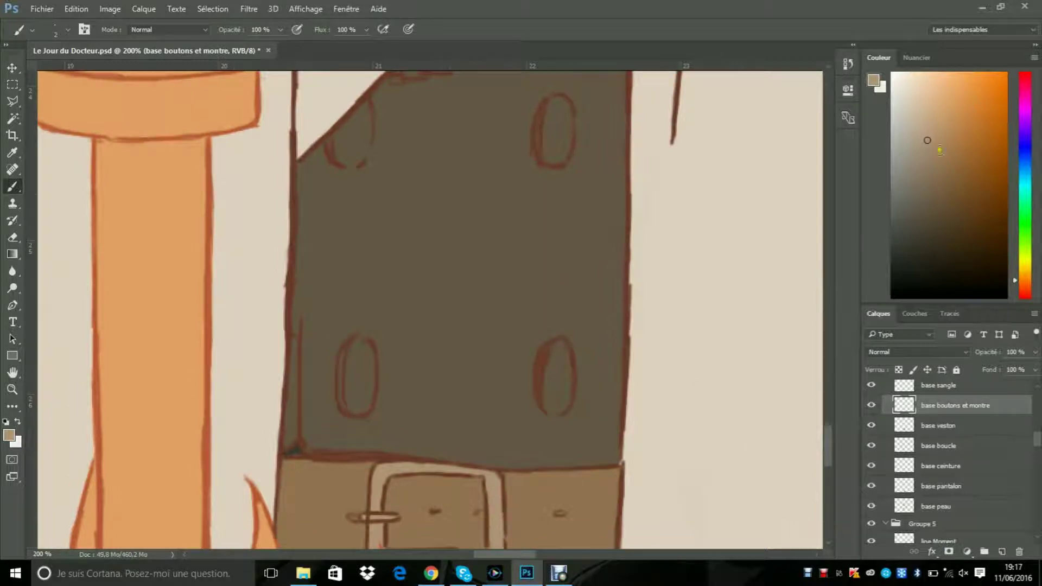
{"action": "left_click", "coordinate": [67, 29]}
{"action": "left_click", "coordinate": [76, 71]}
{"action": "mouse_move", "coordinate": [358, 109]}
{"action": "left_mouse_down"}
{"action": "mouse_move", "coordinate": [339, 138]}
{"action": "mouse_move", "coordinate": [355, 158]}
{"action": "left_mouse_up"}
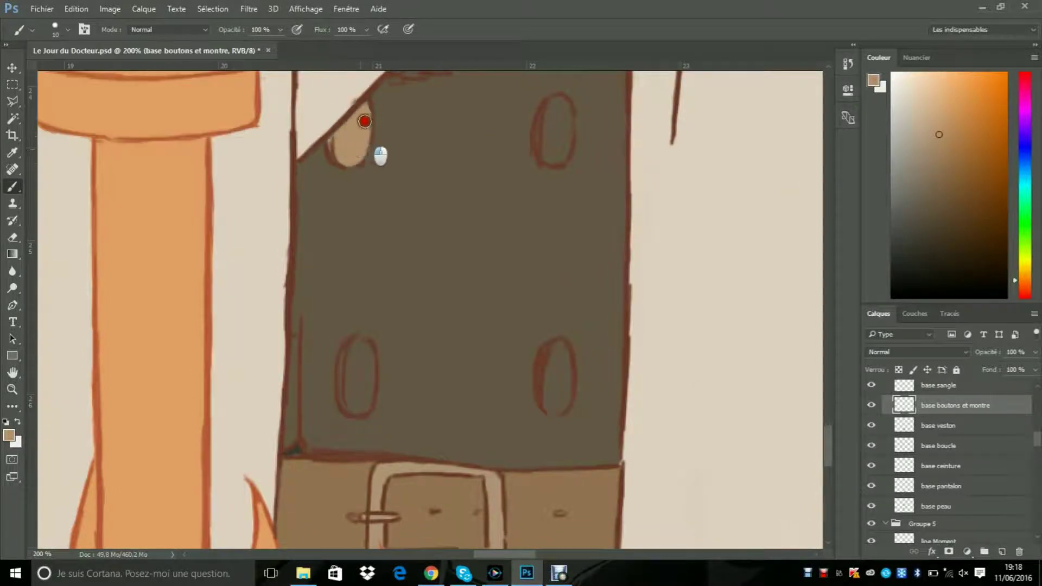
{"action": "mouse_move", "coordinate": [346, 367]}
{"action": "left_mouse_down"}
{"action": "mouse_move", "coordinate": [362, 405]}
{"action": "mouse_move", "coordinate": [363, 351]}
{"action": "left_mouse_up"}
{"action": "mouse_move", "coordinate": [551, 352]}
{"action": "left_mouse_down"}
{"action": "mouse_move", "coordinate": [554, 407]}
{"action": "mouse_move", "coordinate": [554, 375]}
{"action": "left_mouse_up"}
{"action": "scroll", "coordinate": [832, 448], "scroll_direction": "up", "scroll_amount": 3}
{"action": "mouse_move", "coordinate": [554, 255]}
{"action": "left_mouse_down"}
{"action": "mouse_move", "coordinate": [553, 279]}
{"action": "mouse_move", "coordinate": [563, 265]}
{"action": "mouse_move", "coordinate": [559, 239]}
{"action": "left_mouse_up"}
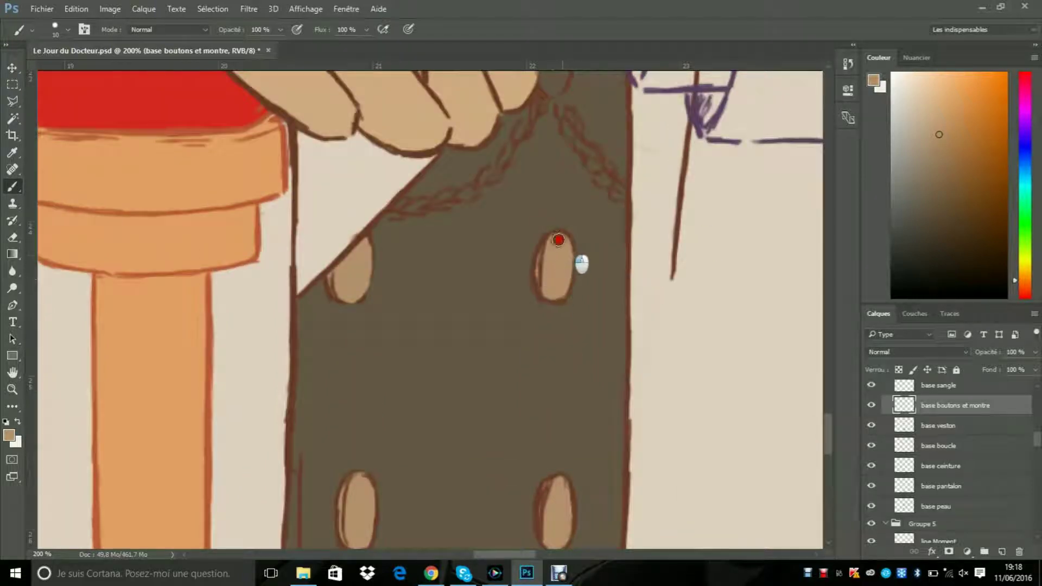
Step: Colour the watch chain in light orange-tan, reducing the brush to 4 px, and fill the fob at its top in tan
{"action": "left_click_drag", "start_coordinate": [439, 203], "coordinate": [443, 200]}
{"action": "left_click_drag", "start_coordinate": [560, 106], "coordinate": [602, 166]}
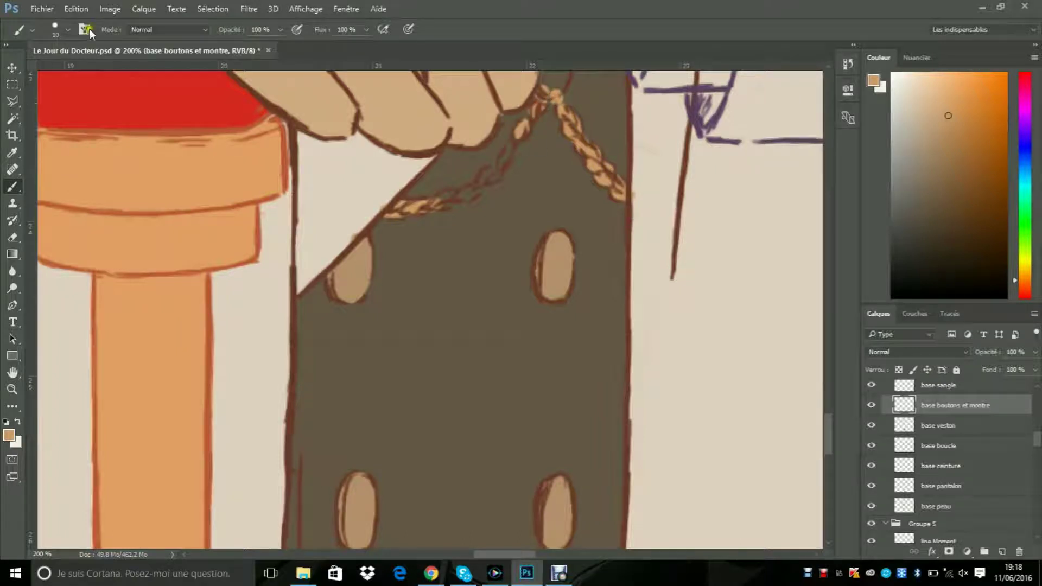
{"action": "left_click", "coordinate": [68, 30]}
{"action": "left_click", "coordinate": [74, 70]}
{"action": "left_click", "coordinate": [459, 198]}
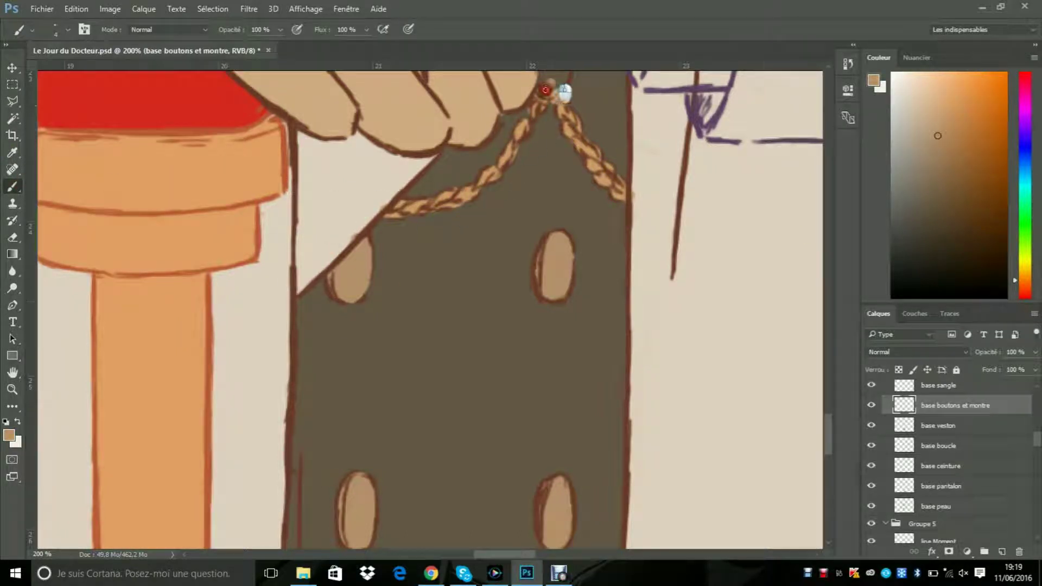
{"action": "scroll", "coordinate": [649, 390], "scroll_direction": "up", "scroll_amount": 5}
{"action": "mouse_move", "coordinate": [566, 338]}
{"action": "left_mouse_down"}
{"action": "mouse_move", "coordinate": [544, 333]}
{"action": "mouse_move", "coordinate": [562, 301]}
{"action": "left_mouse_up"}
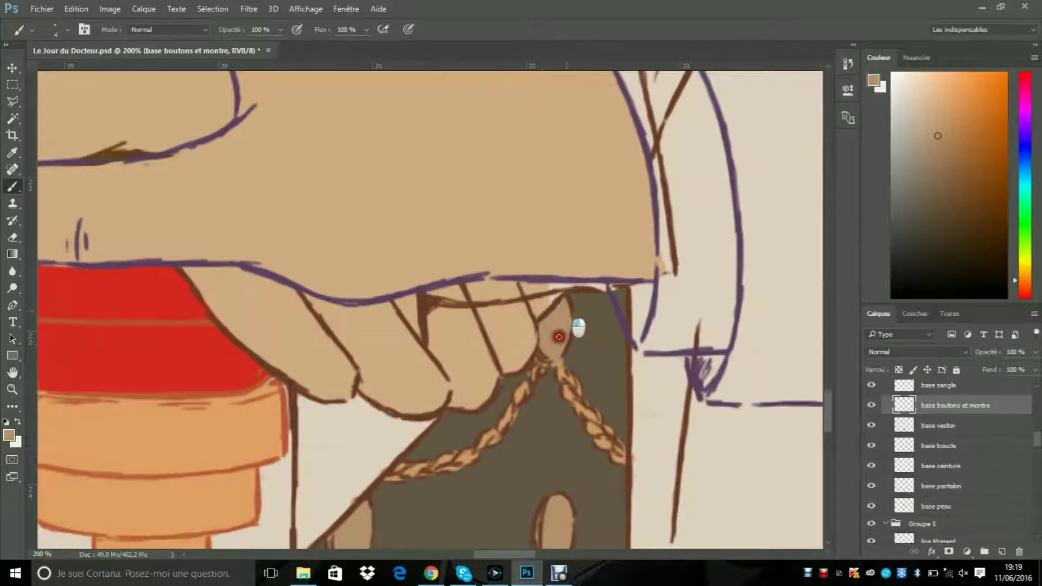
Step: On the "base sangle" layer, fill the strap area below the fingers and the small gap beside the fob in dark brown
{"action": "left_click", "coordinate": [939, 386]}
{"action": "left_click", "coordinate": [954, 218]}
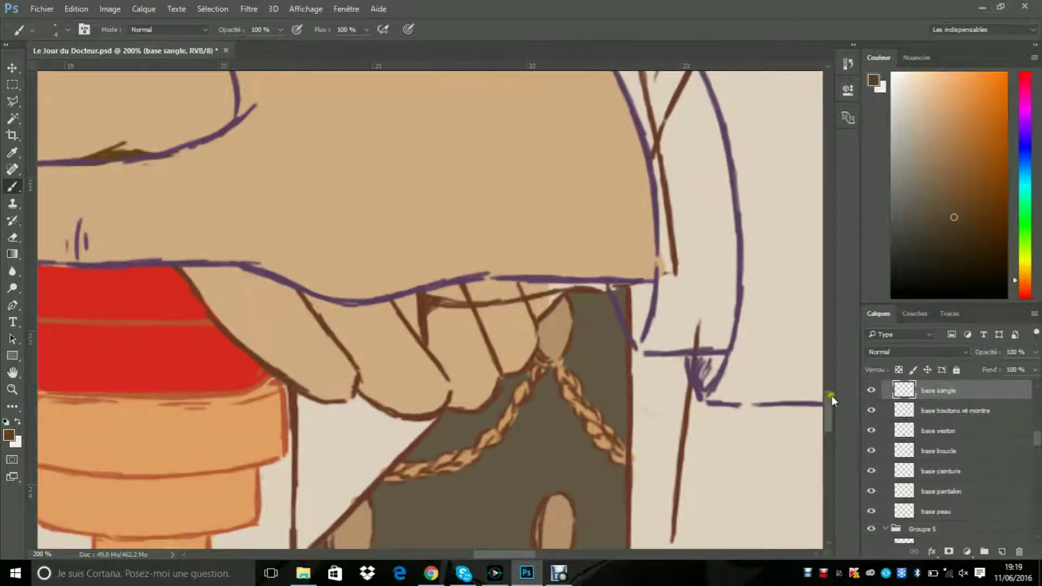
{"action": "scroll", "coordinate": [832, 400], "scroll_direction": "down", "scroll_amount": 1}
{"action": "mouse_move", "coordinate": [348, 441]}
{"action": "left_mouse_down"}
{"action": "mouse_move", "coordinate": [321, 482]}
{"action": "mouse_move", "coordinate": [407, 401]}
{"action": "left_mouse_up"}
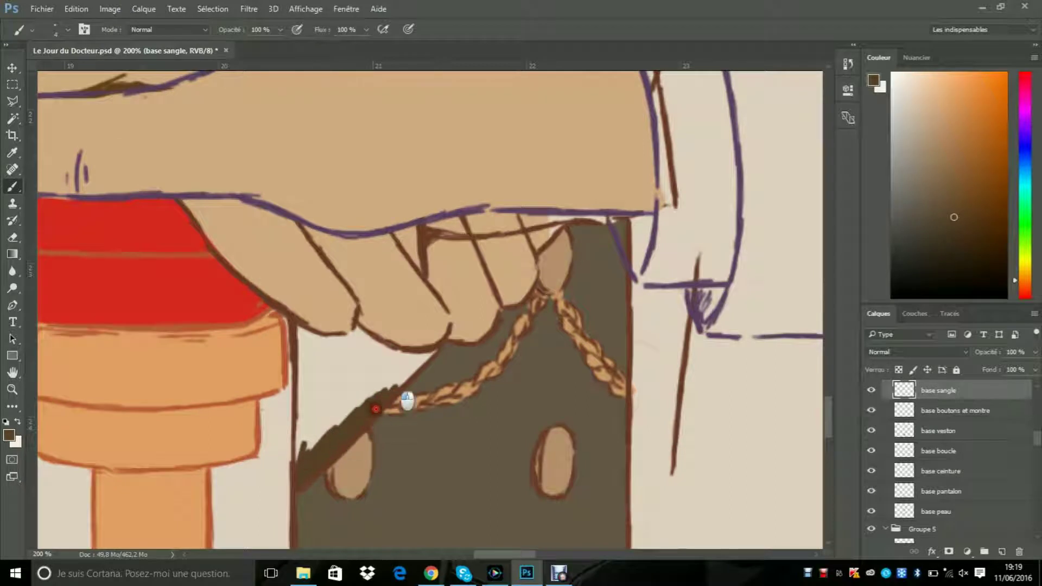
{"action": "mouse_move", "coordinate": [347, 336]}
{"action": "left_mouse_down"}
{"action": "mouse_move", "coordinate": [299, 331]}
{"action": "mouse_move", "coordinate": [299, 457]}
{"action": "mouse_move", "coordinate": [372, 405]}
{"action": "mouse_move", "coordinate": [409, 360]}
{"action": "mouse_move", "coordinate": [365, 385]}
{"action": "mouse_move", "coordinate": [365, 342]}
{"action": "mouse_move", "coordinate": [316, 401]}
{"action": "mouse_move", "coordinate": [335, 416]}
{"action": "mouse_move", "coordinate": [306, 435]}
{"action": "mouse_move", "coordinate": [304, 336]}
{"action": "mouse_move", "coordinate": [338, 344]}
{"action": "mouse_move", "coordinate": [310, 379]}
{"action": "mouse_move", "coordinate": [310, 416]}
{"action": "mouse_move", "coordinate": [297, 333]}
{"action": "left_mouse_up"}
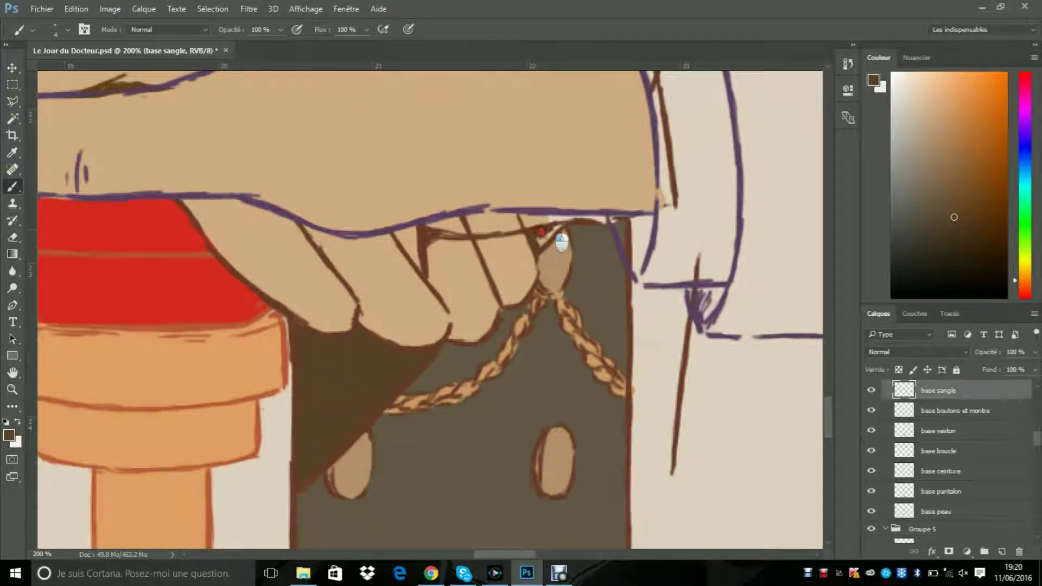
Step: On the "base écharpe" layer, roughly fill the bearded man's scarf in reddish brown with a 20 px brush
{"action": "left_click_drag", "start_coordinate": [829, 417], "coordinate": [827, 344]}
{"action": "scroll", "coordinate": [954, 477], "scroll_direction": "up", "scroll_amount": 3}
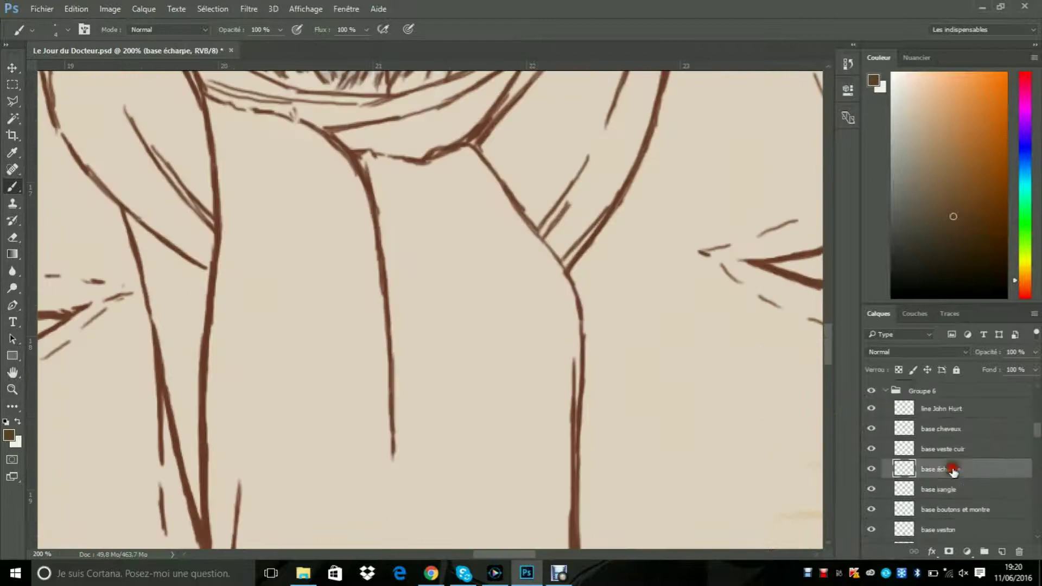
{"action": "left_click", "coordinate": [945, 469]}
{"action": "left_click", "coordinate": [1024, 103]}
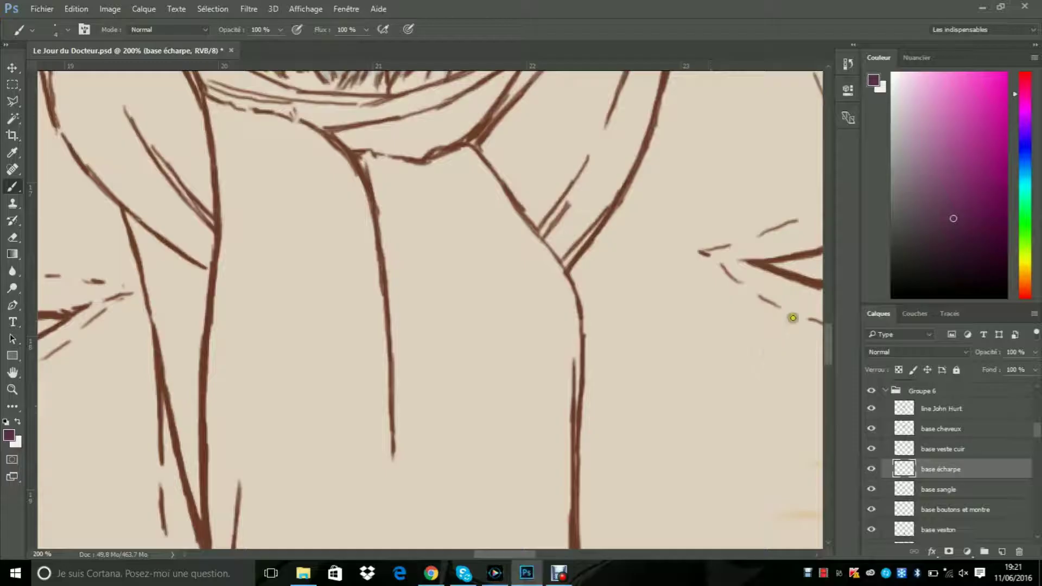
{"action": "left_click", "coordinate": [1026, 291]}
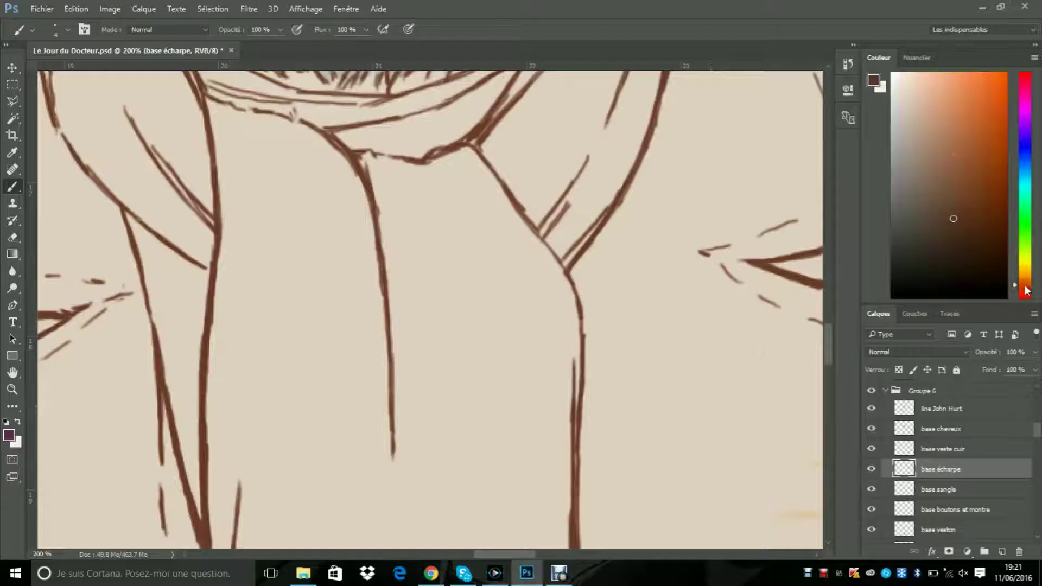
{"action": "left_click", "coordinate": [67, 29]}
{"action": "left_click", "coordinate": [81, 71]}
{"action": "left_click_drag", "start_coordinate": [321, 272], "coordinate": [280, 271]}
{"action": "key", "text": "z"}
{"action": "left_click_drag", "start_coordinate": [142, 226], "coordinate": [100, 223]}
{"action": "key", "text": "b"}
{"action": "mouse_move", "coordinate": [180, 200]}
{"action": "left_mouse_down"}
{"action": "mouse_move", "coordinate": [173, 246]}
{"action": "mouse_move", "coordinate": [163, 190]}
{"action": "mouse_move", "coordinate": [163, 277]}
{"action": "mouse_move", "coordinate": [228, 302]}
{"action": "mouse_move", "coordinate": [177, 304]}
{"action": "mouse_move", "coordinate": [190, 239]}
{"action": "mouse_move", "coordinate": [206, 270]}
{"action": "mouse_move", "coordinate": [196, 179]}
{"action": "mouse_move", "coordinate": [144, 162]}
{"action": "mouse_move", "coordinate": [133, 143]}
{"action": "mouse_move", "coordinate": [204, 147]}
{"action": "mouse_move", "coordinate": [179, 184]}
{"action": "mouse_move", "coordinate": [207, 166]}
{"action": "left_mouse_up"}
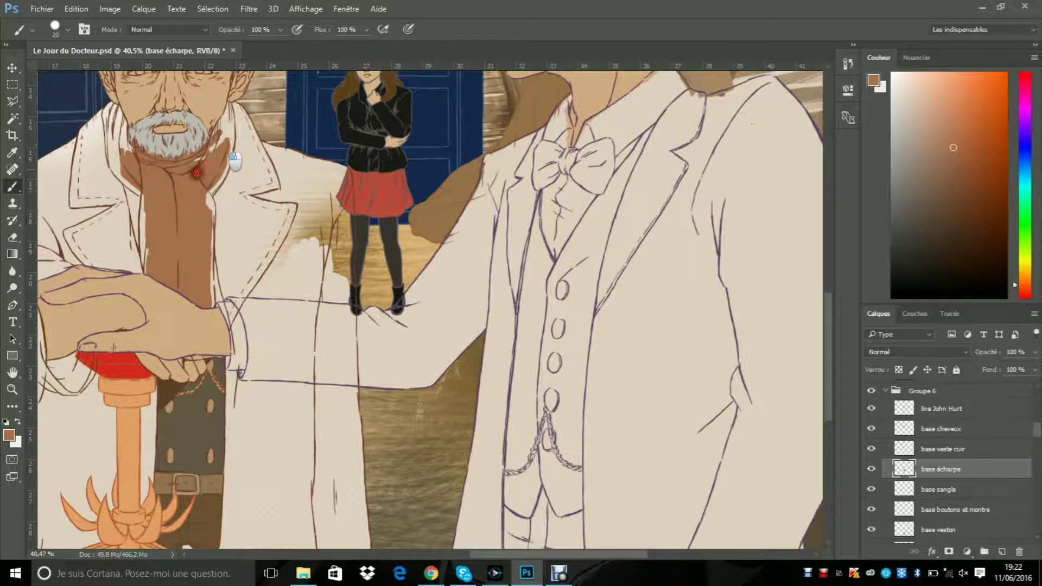
Step: Extend the scarf's reddish brown up to its outlines along both hanging edges and around the neck at 100% zoom
{"action": "key", "text": "ctrl+1"}
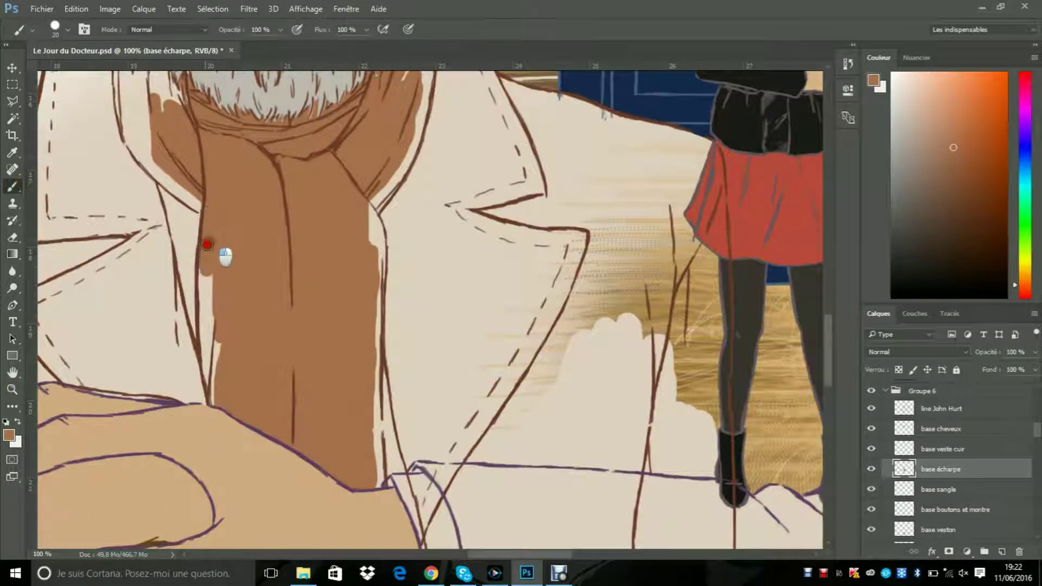
{"action": "left_click_drag", "start_coordinate": [205, 261], "coordinate": [219, 399]}
{"action": "mouse_move", "coordinate": [395, 176]}
{"action": "left_mouse_down"}
{"action": "mouse_move", "coordinate": [364, 210]}
{"action": "mouse_move", "coordinate": [380, 250]}
{"action": "left_mouse_up"}
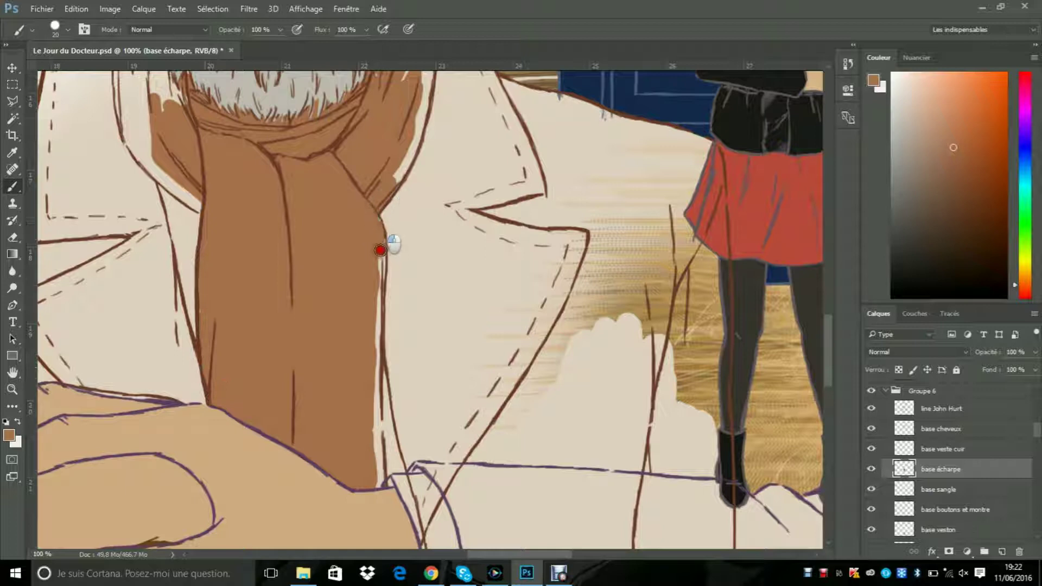
{"action": "mouse_move", "coordinate": [377, 324]}
{"action": "left_mouse_down"}
{"action": "mouse_move", "coordinate": [395, 477]}
{"action": "mouse_move", "coordinate": [369, 342]}
{"action": "mouse_move", "coordinate": [379, 371]}
{"action": "left_mouse_up"}
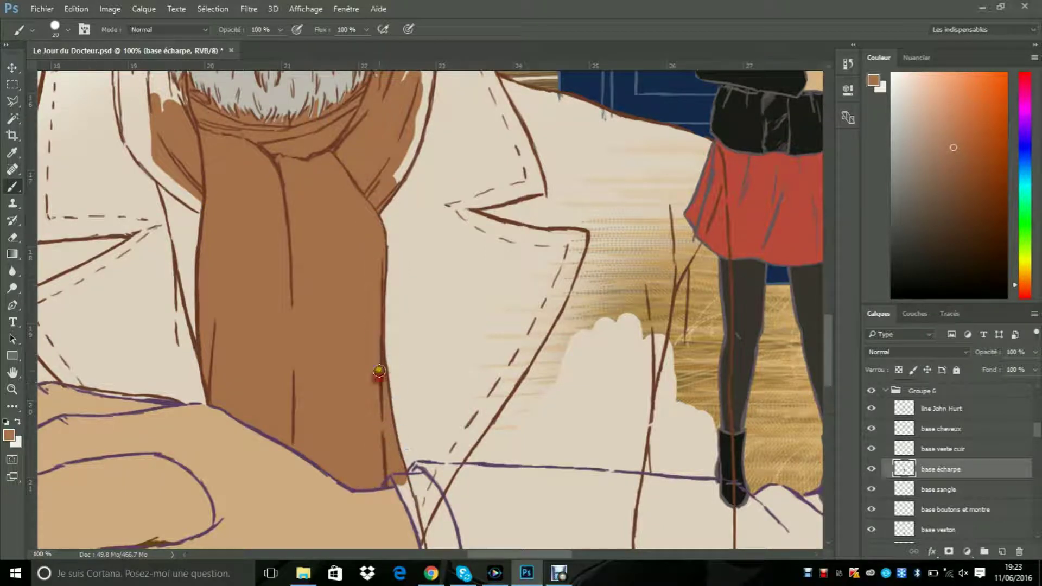
{"action": "scroll", "coordinate": [405, 126], "scroll_direction": "up", "scroll_amount": 5}
{"action": "mouse_move", "coordinate": [397, 226]}
{"action": "left_mouse_down"}
{"action": "mouse_move", "coordinate": [401, 182]}
{"action": "mouse_move", "coordinate": [414, 286]}
{"action": "mouse_move", "coordinate": [393, 227]}
{"action": "left_mouse_up"}
{"action": "mouse_move", "coordinate": [184, 222]}
{"action": "left_mouse_down"}
{"action": "mouse_move", "coordinate": [163, 179]}
{"action": "mouse_move", "coordinate": [133, 157]}
{"action": "mouse_move", "coordinate": [116, 204]}
{"action": "mouse_move", "coordinate": [168, 310]}
{"action": "mouse_move", "coordinate": [154, 338]}
{"action": "mouse_move", "coordinate": [121, 250]}
{"action": "left_mouse_up"}
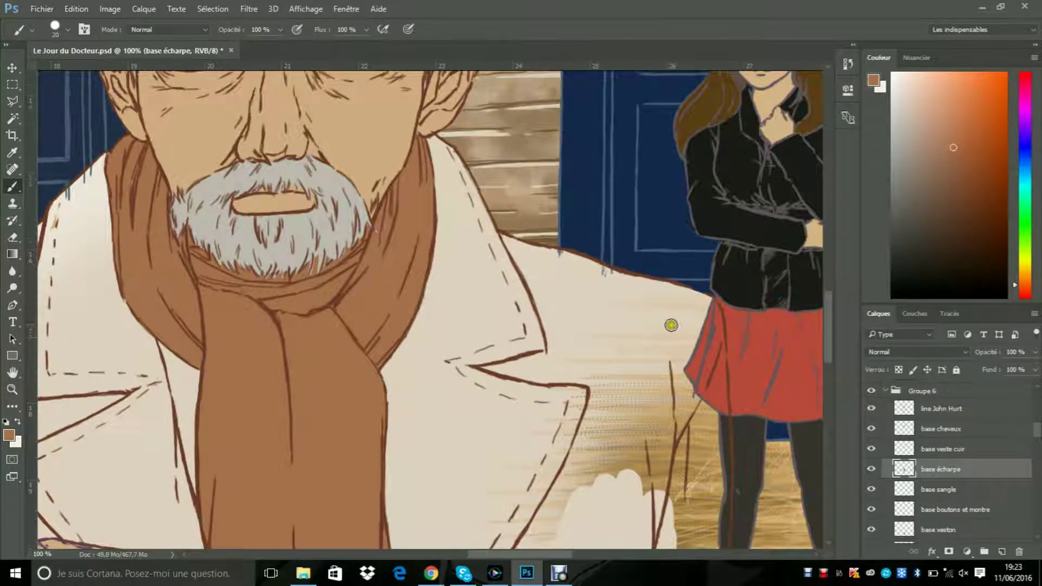
Step: On the "base veston" layer, fill the waistcoat sliver beside the scarf using the waistcoat's sampled grey-brown
{"action": "left_click_drag", "start_coordinate": [828, 326], "coordinate": [828, 356]}
{"action": "left_click_drag", "start_coordinate": [1037, 431], "coordinate": [1037, 439]}
{"action": "left_click", "coordinate": [939, 441]}
{"action": "left_click", "coordinate": [12, 152]}
{"action": "mouse_move", "coordinate": [828, 323]}
{"action": "left_mouse_down"}
{"action": "mouse_move", "coordinate": [828, 365]}
{"action": "mouse_move", "coordinate": [828, 334]}
{"action": "left_mouse_up"}
{"action": "left_click", "coordinate": [407, 385]}
{"action": "left_click", "coordinate": [696, 320]}
{"action": "key", "text": "b"}
{"action": "mouse_move", "coordinate": [166, 269]}
{"action": "left_mouse_down"}
{"action": "mouse_move", "coordinate": [190, 293]}
{"action": "mouse_move", "coordinate": [185, 330]}
{"action": "left_mouse_up"}
Step: On the "base veste cuir" layer, block in the leather coat's shoulder and chest in very dark brown with a 61 px brush
{"action": "scroll", "coordinate": [972, 385], "scroll_direction": "up", "scroll_amount": 3}
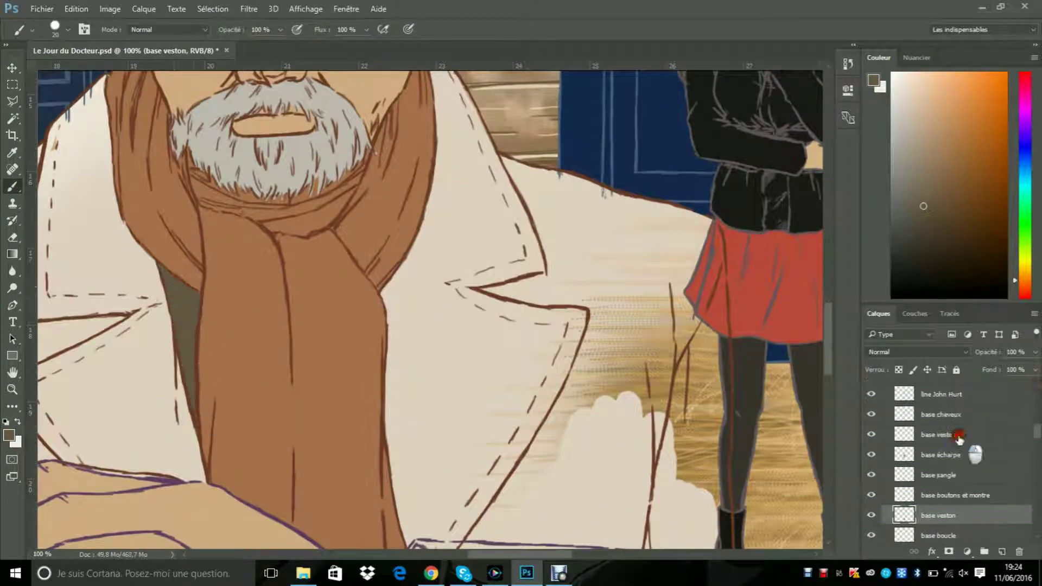
{"action": "left_click", "coordinate": [944, 434]}
{"action": "left_click", "coordinate": [965, 225]}
{"action": "mouse_move", "coordinate": [675, 279]}
{"action": "left_mouse_down"}
{"action": "mouse_move", "coordinate": [719, 288]}
{"action": "mouse_move", "coordinate": [640, 289]}
{"action": "left_mouse_up"}
{"action": "left_click", "coordinate": [68, 29]}
{"action": "left_click", "coordinate": [100, 70]}
{"action": "mouse_move", "coordinate": [699, 253]}
{"action": "left_mouse_down"}
{"action": "mouse_move", "coordinate": [674, 377]}
{"action": "mouse_move", "coordinate": [602, 310]}
{"action": "mouse_move", "coordinate": [467, 277]}
{"action": "mouse_move", "coordinate": [558, 303]}
{"action": "mouse_move", "coordinate": [674, 275]}
{"action": "mouse_move", "coordinate": [708, 328]}
{"action": "left_mouse_up"}
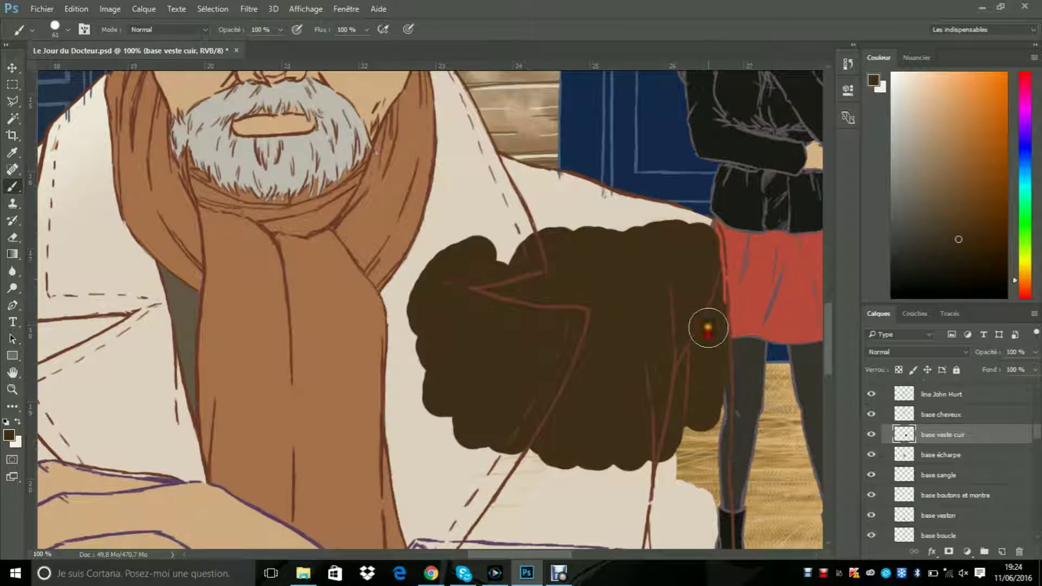
{"action": "mouse_move", "coordinate": [642, 232]}
{"action": "left_mouse_down"}
{"action": "mouse_move", "coordinate": [593, 204]}
{"action": "mouse_move", "coordinate": [698, 235]}
{"action": "mouse_move", "coordinate": [455, 265]}
{"action": "mouse_move", "coordinate": [589, 465]}
{"action": "left_mouse_up"}
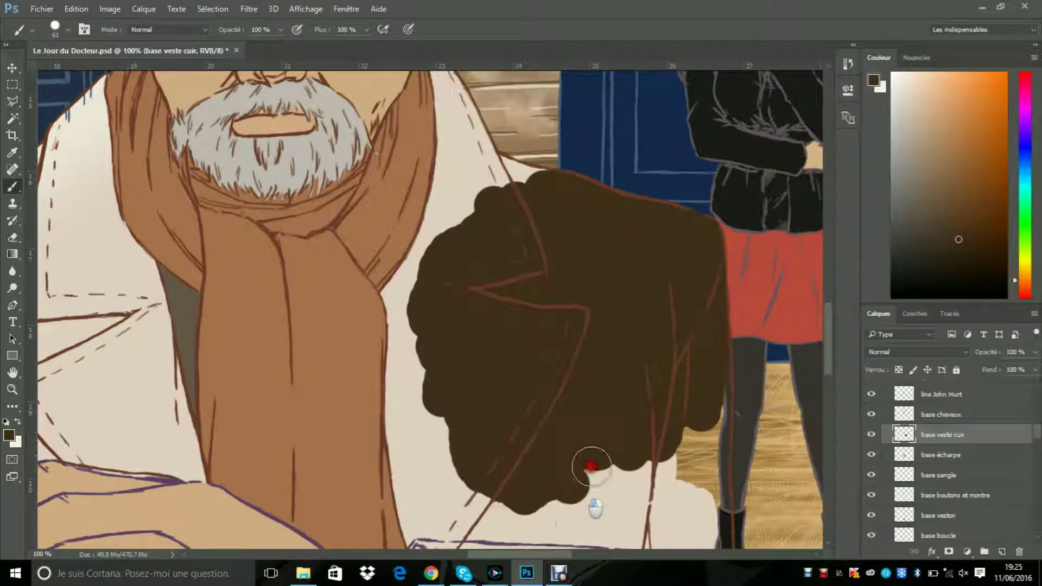
Step: Fill the rest of the leather coat's chest above the outstretched sleeve, up to the scarf and along the collar
{"action": "scroll", "coordinate": [589, 465], "scroll_direction": "down", "scroll_amount": 2}
{"action": "mouse_move", "coordinate": [709, 302]}
{"action": "left_mouse_down"}
{"action": "mouse_move", "coordinate": [702, 380]}
{"action": "mouse_move", "coordinate": [713, 492]}
{"action": "mouse_move", "coordinate": [642, 398]}
{"action": "mouse_move", "coordinate": [490, 518]}
{"action": "mouse_move", "coordinate": [443, 463]}
{"action": "mouse_move", "coordinate": [425, 479]}
{"action": "mouse_move", "coordinate": [408, 386]}
{"action": "mouse_move", "coordinate": [416, 443]}
{"action": "mouse_move", "coordinate": [448, 353]}
{"action": "mouse_move", "coordinate": [407, 270]}
{"action": "mouse_move", "coordinate": [407, 365]}
{"action": "left_mouse_up"}
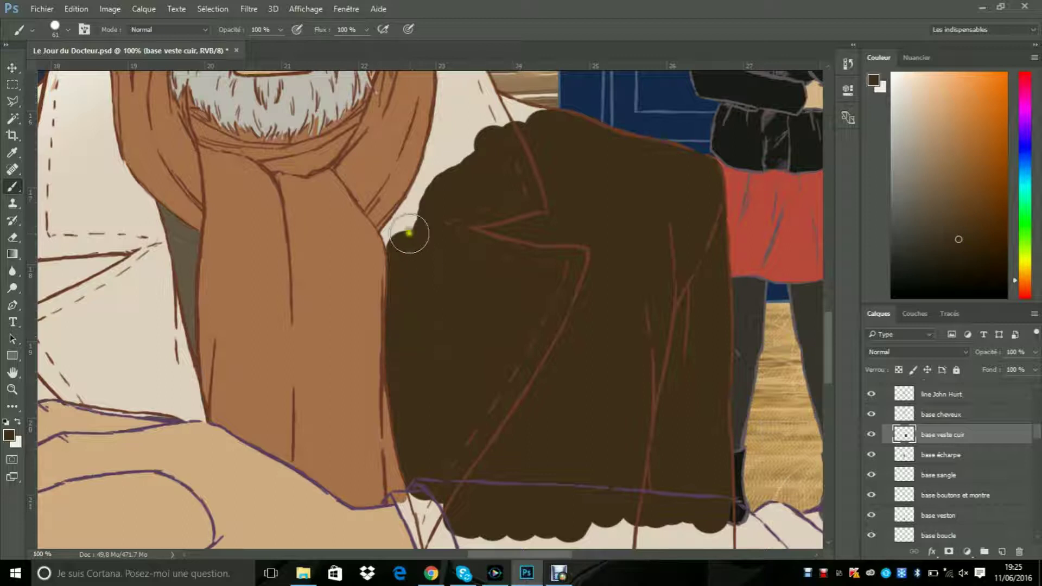
{"action": "mouse_move", "coordinate": [410, 233]}
{"action": "left_mouse_down"}
{"action": "mouse_move", "coordinate": [465, 140]}
{"action": "mouse_move", "coordinate": [532, 195]}
{"action": "mouse_move", "coordinate": [472, 226]}
{"action": "mouse_move", "coordinate": [447, 211]}
{"action": "mouse_move", "coordinate": [456, 146]}
{"action": "mouse_move", "coordinate": [464, 149]}
{"action": "left_mouse_up"}
{"action": "scroll", "coordinate": [466, 139], "scroll_direction": "up", "scroll_amount": 2}
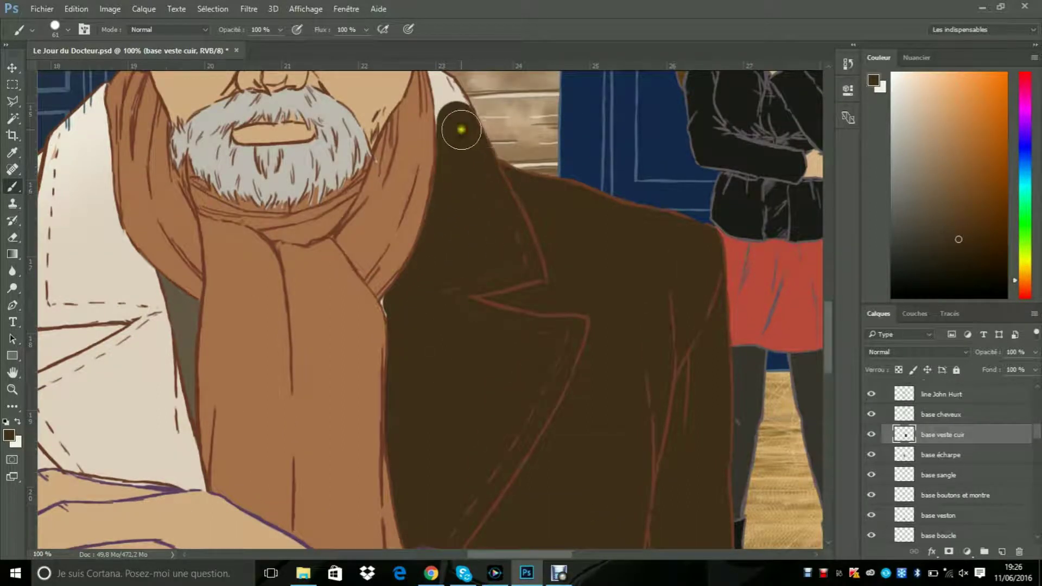
Step: Fill the leather coat's lower part beneath the outstretched sleeve in the same dark brown, down along both of its edges
{"action": "left_click_drag", "start_coordinate": [830, 319], "coordinate": [833, 391]}
{"action": "mouse_move", "coordinate": [432, 246]}
{"action": "left_mouse_down"}
{"action": "mouse_move", "coordinate": [431, 297]}
{"action": "mouse_move", "coordinate": [710, 325]}
{"action": "mouse_move", "coordinate": [721, 341]}
{"action": "left_mouse_up"}
{"action": "left_click_drag", "start_coordinate": [833, 398], "coordinate": [832, 412]}
{"action": "mouse_move", "coordinate": [432, 214]}
{"action": "left_mouse_down"}
{"action": "mouse_move", "coordinate": [656, 298]}
{"action": "mouse_move", "coordinate": [725, 285]}
{"action": "mouse_move", "coordinate": [579, 458]}
{"action": "mouse_move", "coordinate": [458, 326]}
{"action": "mouse_move", "coordinate": [432, 365]}
{"action": "mouse_move", "coordinate": [430, 336]}
{"action": "mouse_move", "coordinate": [465, 512]}
{"action": "mouse_move", "coordinate": [575, 518]}
{"action": "left_mouse_up"}
{"action": "scroll", "coordinate": [728, 242], "scroll_direction": "down", "scroll_amount": 2}
{"action": "mouse_move", "coordinate": [727, 243]}
{"action": "left_mouse_down"}
{"action": "mouse_move", "coordinate": [656, 389]}
{"action": "mouse_move", "coordinate": [529, 460]}
{"action": "mouse_move", "coordinate": [426, 365]}
{"action": "mouse_move", "coordinate": [419, 475]}
{"action": "mouse_move", "coordinate": [619, 524]}
{"action": "mouse_move", "coordinate": [678, 522]}
{"action": "left_mouse_up"}
{"action": "scroll", "coordinate": [728, 186], "scroll_direction": "down", "scroll_amount": 2}
{"action": "mouse_move", "coordinate": [728, 186]}
{"action": "left_mouse_down"}
{"action": "mouse_move", "coordinate": [679, 440]}
{"action": "mouse_move", "coordinate": [718, 436]}
{"action": "mouse_move", "coordinate": [740, 295]}
{"action": "mouse_move", "coordinate": [749, 384]}
{"action": "left_mouse_up"}
{"action": "left_click_drag", "start_coordinate": [461, 412], "coordinate": [472, 428]}
Step: Fill the leather coat's other half, on the far side of the red-button stand, in the same dark brown
{"action": "scroll", "coordinate": [624, 326], "scroll_direction": "up", "scroll_amount": 5}
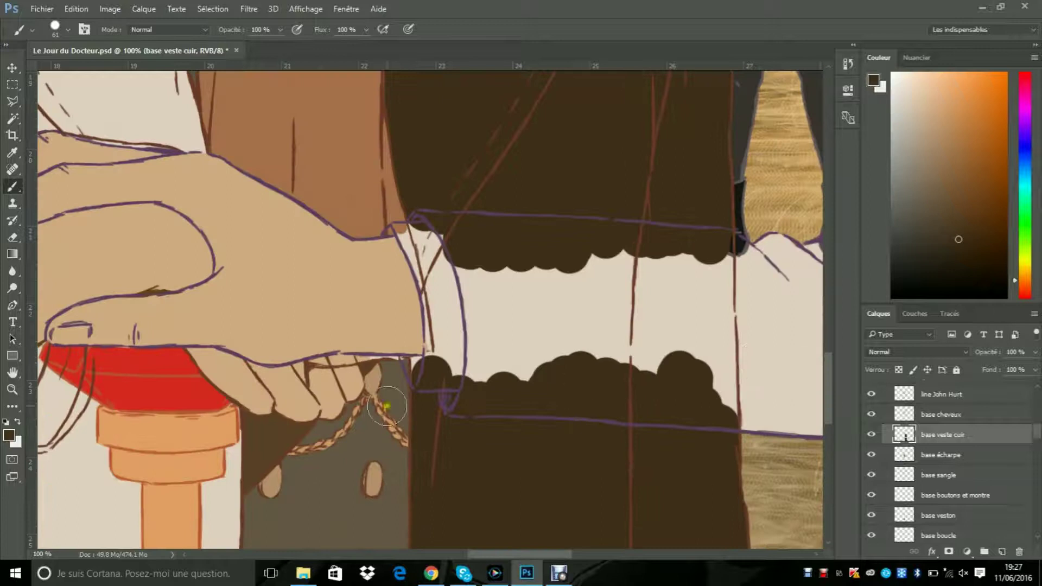
{"action": "left_click_drag", "start_coordinate": [490, 550], "coordinate": [423, 549]}
{"action": "mouse_move", "coordinate": [543, 422]}
{"action": "left_mouse_down"}
{"action": "mouse_move", "coordinate": [514, 402]}
{"action": "mouse_move", "coordinate": [565, 380]}
{"action": "mouse_move", "coordinate": [511, 380]}
{"action": "mouse_move", "coordinate": [578, 368]}
{"action": "mouse_move", "coordinate": [514, 379]}
{"action": "mouse_move", "coordinate": [548, 375]}
{"action": "mouse_move", "coordinate": [442, 508]}
{"action": "left_mouse_up"}
{"action": "scroll", "coordinate": [456, 508], "scroll_direction": "down", "scroll_amount": 5}
{"action": "mouse_move", "coordinate": [428, 163]}
{"action": "left_mouse_down"}
{"action": "mouse_move", "coordinate": [412, 217]}
{"action": "mouse_move", "coordinate": [572, 132]}
{"action": "mouse_move", "coordinate": [623, 307]}
{"action": "mouse_move", "coordinate": [542, 368]}
{"action": "mouse_move", "coordinate": [414, 235]}
{"action": "mouse_move", "coordinate": [453, 402]}
{"action": "left_mouse_up"}
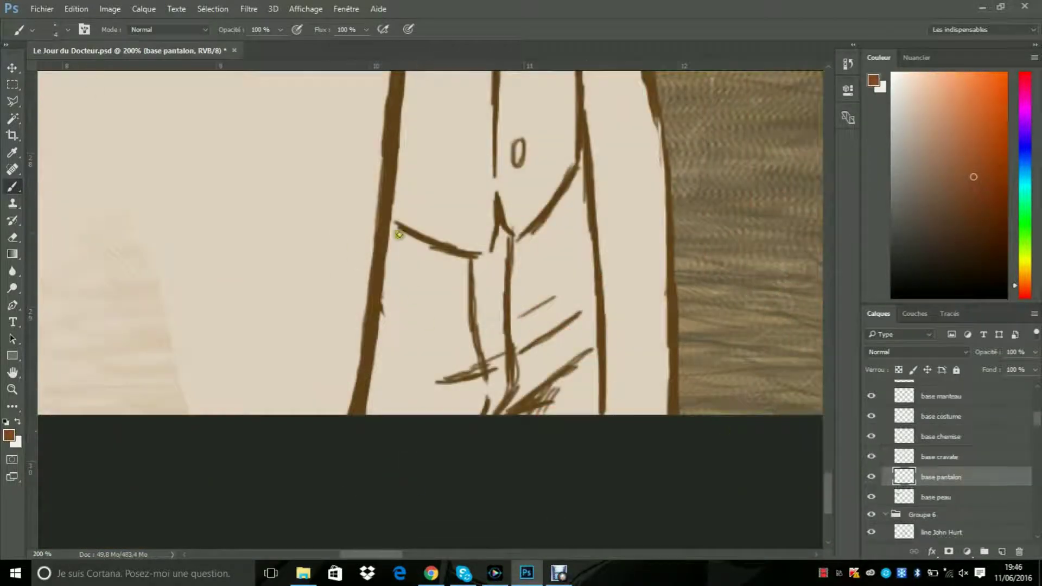
Step: On the suited man's "base pantalon" layer, fill his trousers in reddish brown with a 7 px brush
{"action": "right_click", "coordinate": [398, 234]}
{"action": "mouse_move", "coordinate": [399, 234]}
{"action": "left_mouse_down"}
{"action": "mouse_move", "coordinate": [437, 326]}
{"action": "mouse_move", "coordinate": [580, 351]}
{"action": "left_mouse_up"}
{"action": "mouse_move", "coordinate": [384, 365]}
{"action": "left_mouse_down"}
{"action": "mouse_move", "coordinate": [395, 238]}
{"action": "mouse_move", "coordinate": [380, 415]}
{"action": "mouse_move", "coordinate": [558, 349]}
{"action": "mouse_move", "coordinate": [579, 390]}
{"action": "mouse_move", "coordinate": [570, 157]}
{"action": "mouse_move", "coordinate": [583, 201]}
{"action": "mouse_move", "coordinate": [565, 200]}
{"action": "mouse_move", "coordinate": [576, 266]}
{"action": "mouse_move", "coordinate": [503, 373]}
{"action": "mouse_move", "coordinate": [425, 323]}
{"action": "mouse_move", "coordinate": [458, 274]}
{"action": "mouse_move", "coordinate": [481, 268]}
{"action": "left_mouse_up"}
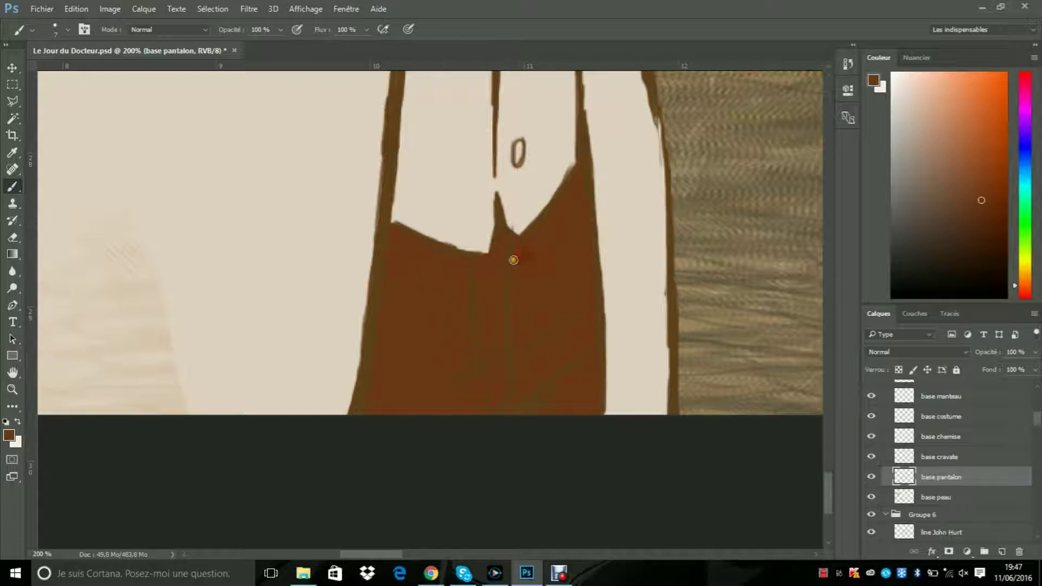
Step: On the "base manteau" layer, block in the suited man's long coat and sleeve in ochre brown with an 80 px brush
{"action": "left_click", "coordinate": [940, 457]}
{"action": "left_click_drag", "start_coordinate": [827, 495], "coordinate": [822, 321]}
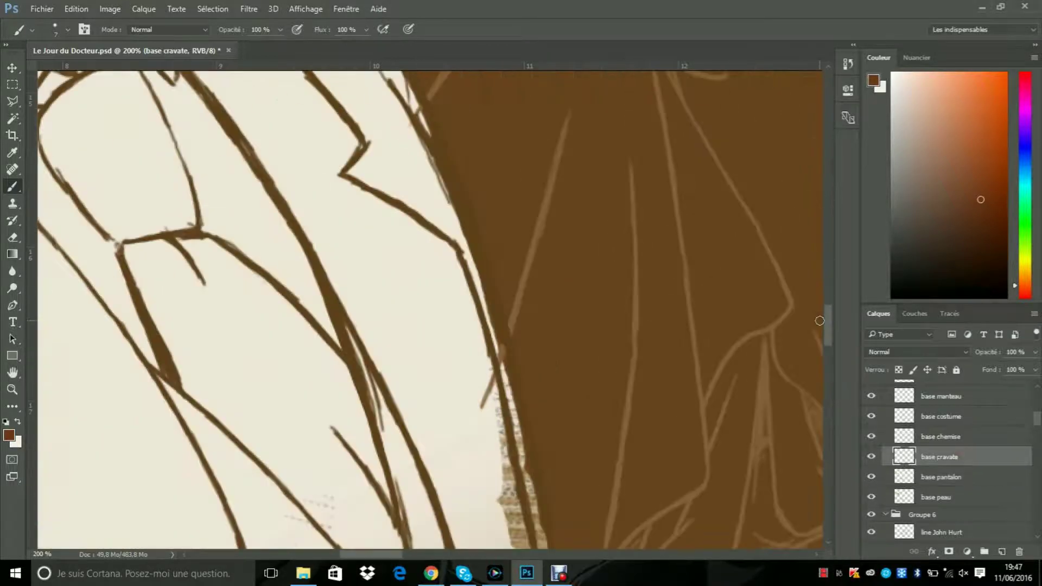
{"action": "left_click", "coordinate": [932, 437]}
{"action": "key", "text": "z"}
{"action": "left_click", "coordinate": [104, 162], "text": "alt"}
{"action": "left_click", "coordinate": [104, 161], "text": "alt"}
{"action": "left_click", "coordinate": [929, 396]}
{"action": "left_click_drag", "start_coordinate": [1024, 272], "coordinate": [1025, 277]}
{"action": "left_click", "coordinate": [970, 145]}
{"action": "left_click", "coordinate": [12, 186]}
{"action": "left_click", "coordinate": [54, 29]}
{"action": "key", "text": "z"}
{"action": "left_click", "coordinate": [451, 199]}
{"action": "left_click", "coordinate": [452, 198]}
{"action": "mouse_move", "coordinate": [231, 185]}
{"action": "left_mouse_down"}
{"action": "mouse_move", "coordinate": [294, 190]}
{"action": "mouse_move", "coordinate": [227, 177]}
{"action": "mouse_move", "coordinate": [236, 152]}
{"action": "mouse_move", "coordinate": [201, 289]}
{"action": "mouse_move", "coordinate": [302, 181]}
{"action": "mouse_move", "coordinate": [351, 232]}
{"action": "mouse_move", "coordinate": [291, 165]}
{"action": "mouse_move", "coordinate": [368, 264]}
{"action": "mouse_move", "coordinate": [331, 319]}
{"action": "mouse_move", "coordinate": [297, 328]}
{"action": "mouse_move", "coordinate": [255, 456]}
{"action": "mouse_move", "coordinate": [210, 490]}
{"action": "mouse_move", "coordinate": [235, 397]}
{"action": "mouse_move", "coordinate": [212, 383]}
{"action": "mouse_move", "coordinate": [296, 475]}
{"action": "mouse_move", "coordinate": [359, 390]}
{"action": "mouse_move", "coordinate": [353, 548]}
{"action": "mouse_move", "coordinate": [385, 508]}
{"action": "mouse_move", "coordinate": [373, 332]}
{"action": "mouse_move", "coordinate": [462, 394]}
{"action": "mouse_move", "coordinate": [409, 377]}
{"action": "mouse_move", "coordinate": [419, 347]}
{"action": "mouse_move", "coordinate": [530, 339]}
{"action": "mouse_move", "coordinate": [508, 334]}
{"action": "mouse_move", "coordinate": [482, 392]}
{"action": "mouse_move", "coordinate": [569, 367]}
{"action": "left_mouse_up"}
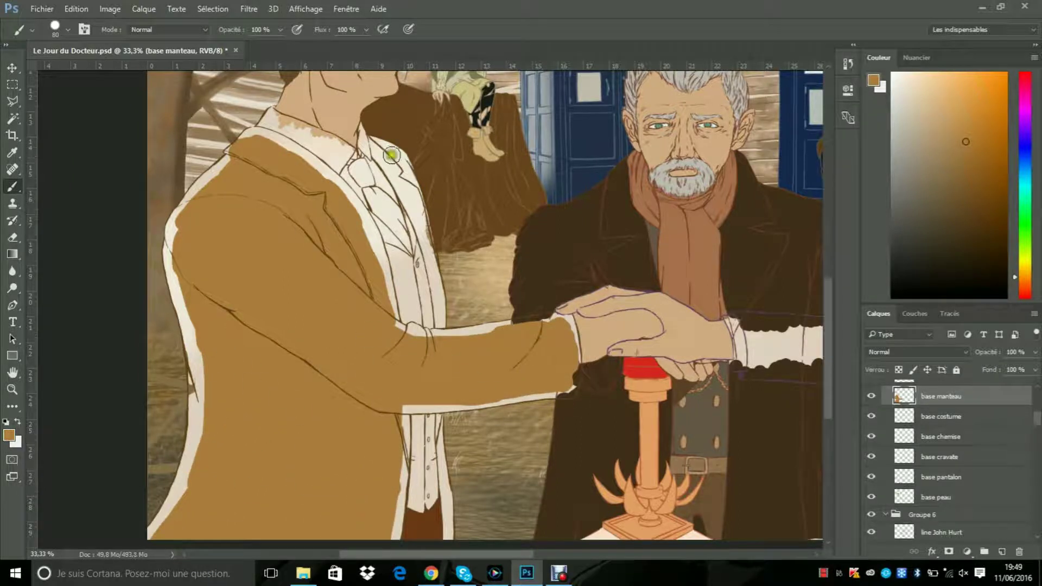
{"action": "left_click_drag", "start_coordinate": [396, 158], "coordinate": [412, 200]}
Step: Reduce the brush to 28 px and fill the ochre coat's shoulder, upper back edge, collar and near lapel up to the outlines
{"action": "left_click", "coordinate": [68, 29]}
{"action": "left_click_drag", "start_coordinate": [107, 70], "coordinate": [93, 70]}
{"action": "left_click", "coordinate": [12, 390]}
{"action": "left_click", "coordinate": [49, 31]}
{"action": "left_click", "coordinate": [185, 184]}
{"action": "left_click", "coordinate": [12, 186]}
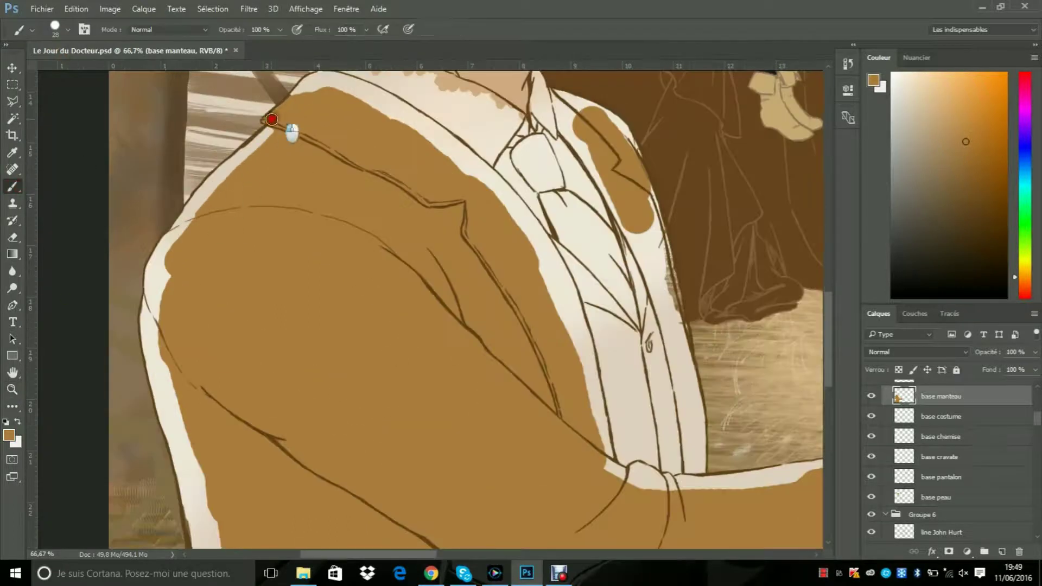
{"action": "mouse_move", "coordinate": [310, 81]}
{"action": "left_mouse_down"}
{"action": "mouse_move", "coordinate": [150, 286]}
{"action": "mouse_move", "coordinate": [195, 202]}
{"action": "mouse_move", "coordinate": [231, 164]}
{"action": "mouse_move", "coordinate": [162, 278]}
{"action": "mouse_move", "coordinate": [148, 317]}
{"action": "mouse_move", "coordinate": [157, 333]}
{"action": "mouse_move", "coordinate": [145, 315]}
{"action": "mouse_move", "coordinate": [166, 422]}
{"action": "mouse_move", "coordinate": [203, 462]}
{"action": "mouse_move", "coordinate": [204, 489]}
{"action": "left_mouse_up"}
{"action": "scroll", "coordinate": [334, 138], "scroll_direction": "up", "scroll_amount": 2}
{"action": "mouse_move", "coordinate": [361, 150]}
{"action": "left_mouse_down"}
{"action": "mouse_move", "coordinate": [421, 192]}
{"action": "mouse_move", "coordinate": [417, 175]}
{"action": "mouse_move", "coordinate": [445, 192]}
{"action": "mouse_move", "coordinate": [493, 234]}
{"action": "left_mouse_up"}
{"action": "mouse_move", "coordinate": [548, 311]}
{"action": "left_mouse_down"}
{"action": "mouse_move", "coordinate": [566, 341]}
{"action": "mouse_move", "coordinate": [568, 399]}
{"action": "mouse_move", "coordinate": [580, 378]}
{"action": "mouse_move", "coordinate": [609, 516]}
{"action": "left_mouse_up"}
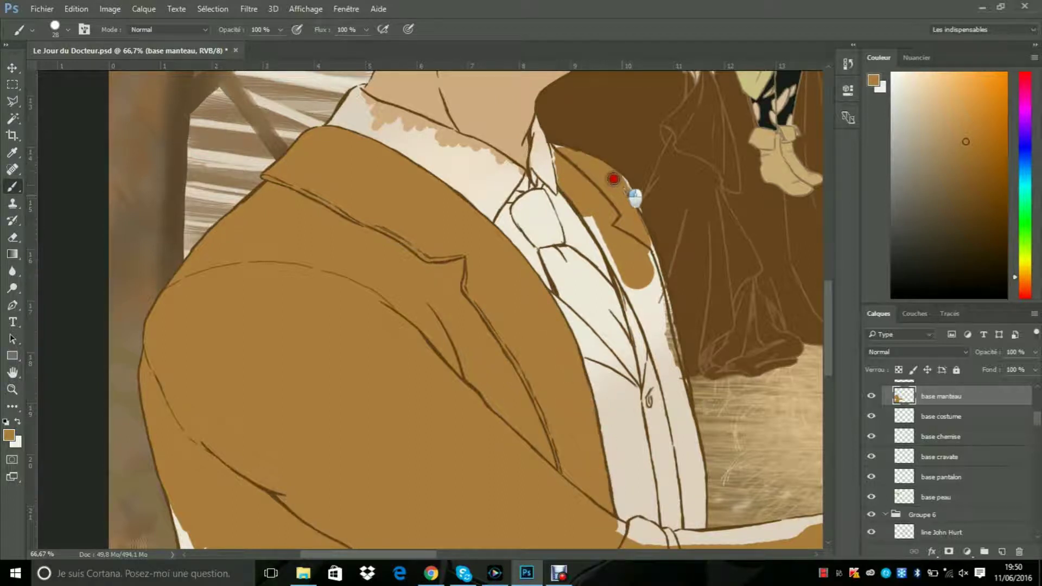
Step: Fill the ochre coat's far lapel and its narrow front panel down to the outstretched sleeve
{"action": "scroll", "coordinate": [654, 298], "scroll_direction": "down", "scroll_amount": 2}
{"action": "left_click_drag", "start_coordinate": [645, 196], "coordinate": [685, 343]}
{"action": "mouse_move", "coordinate": [649, 257]}
{"action": "left_mouse_down"}
{"action": "mouse_move", "coordinate": [583, 161]}
{"action": "mouse_move", "coordinate": [643, 216]}
{"action": "left_mouse_up"}
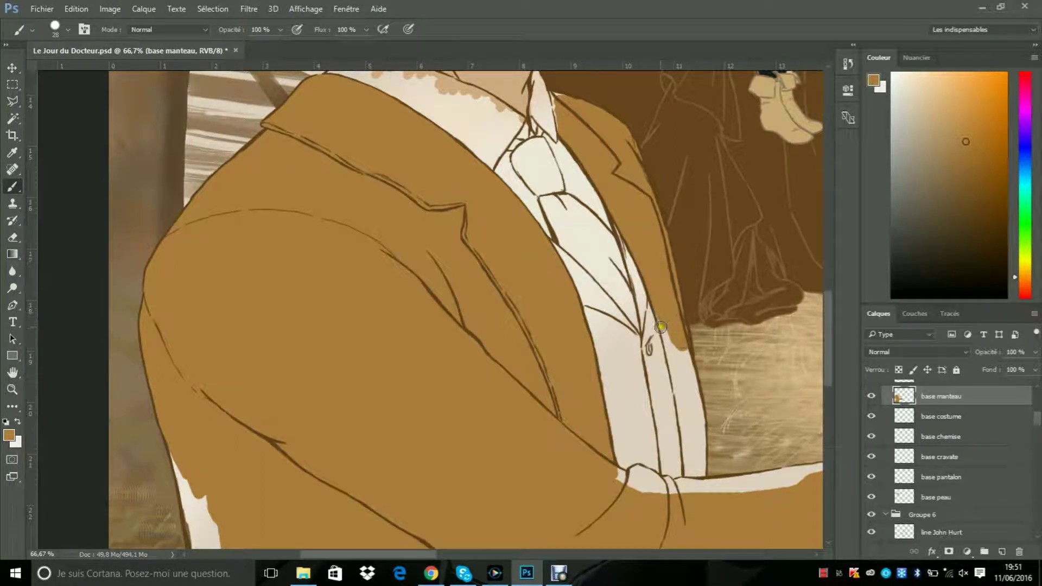
{"action": "left_click_drag", "start_coordinate": [668, 338], "coordinate": [682, 351]}
{"action": "mouse_move", "coordinate": [694, 395]}
{"action": "left_mouse_down"}
{"action": "mouse_move", "coordinate": [700, 459]}
{"action": "mouse_move", "coordinate": [687, 420]}
{"action": "mouse_move", "coordinate": [690, 476]}
{"action": "left_mouse_up"}
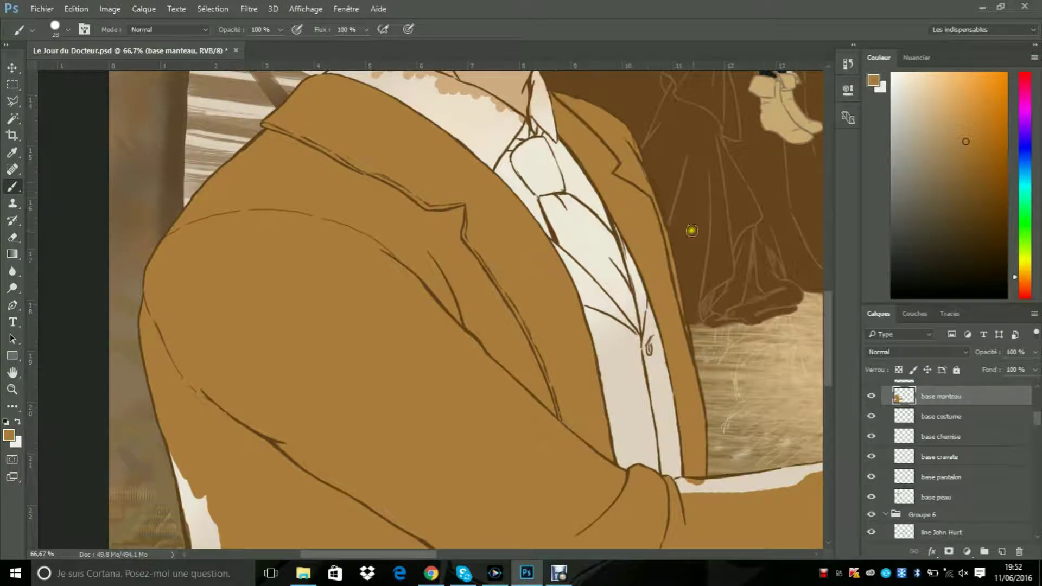
Step: Fill the ochre coat's lower back edge and its near front edge beneath the outstretched sleeve up to the outlines
{"action": "left_click_drag", "start_coordinate": [828, 307], "coordinate": [828, 330]}
{"action": "left_click_drag", "start_coordinate": [378, 554], "coordinate": [363, 554]}
{"action": "left_click_drag", "start_coordinate": [828, 342], "coordinate": [827, 373]}
{"action": "mouse_move", "coordinate": [267, 191]}
{"action": "left_mouse_down"}
{"action": "mouse_move", "coordinate": [289, 266]}
{"action": "mouse_move", "coordinate": [297, 388]}
{"action": "mouse_move", "coordinate": [266, 486]}
{"action": "left_mouse_up"}
{"action": "scroll", "coordinate": [202, 500], "scroll_direction": "down", "scroll_amount": 3}
{"action": "mouse_move", "coordinate": [202, 501]}
{"action": "left_mouse_down"}
{"action": "mouse_move", "coordinate": [249, 432]}
{"action": "mouse_move", "coordinate": [239, 423]}
{"action": "mouse_move", "coordinate": [267, 365]}
{"action": "mouse_move", "coordinate": [288, 356]}
{"action": "left_mouse_up"}
{"action": "mouse_move", "coordinate": [710, 239]}
{"action": "left_mouse_down"}
{"action": "mouse_move", "coordinate": [715, 493]}
{"action": "mouse_move", "coordinate": [708, 318]}
{"action": "left_mouse_up"}
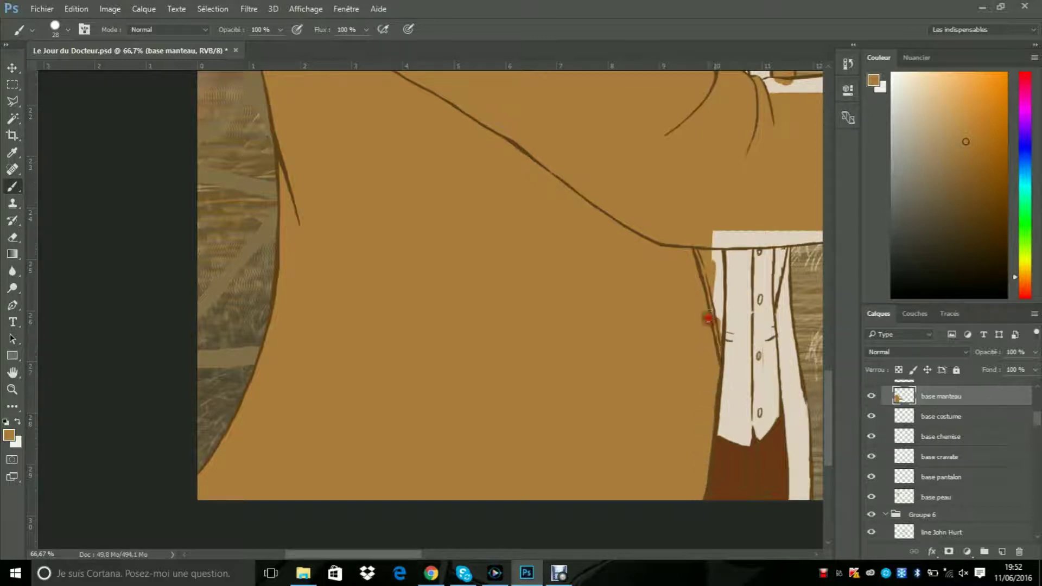
Step: Fill the ochre sleeve up to its lower and upper outlines and colour the coat's far front panel below it
{"action": "left_click", "coordinate": [442, 554]}
{"action": "mouse_move", "coordinate": [434, 239]}
{"action": "left_mouse_down"}
{"action": "mouse_move", "coordinate": [448, 230]}
{"action": "mouse_move", "coordinate": [478, 240]}
{"action": "left_mouse_up"}
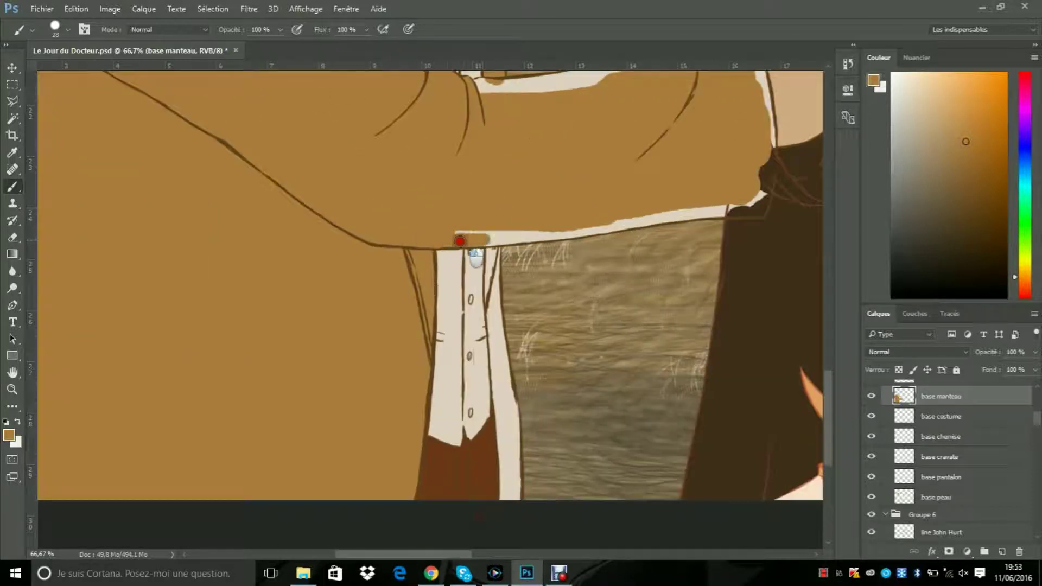
{"action": "left_click_drag", "start_coordinate": [554, 234], "coordinate": [721, 210]}
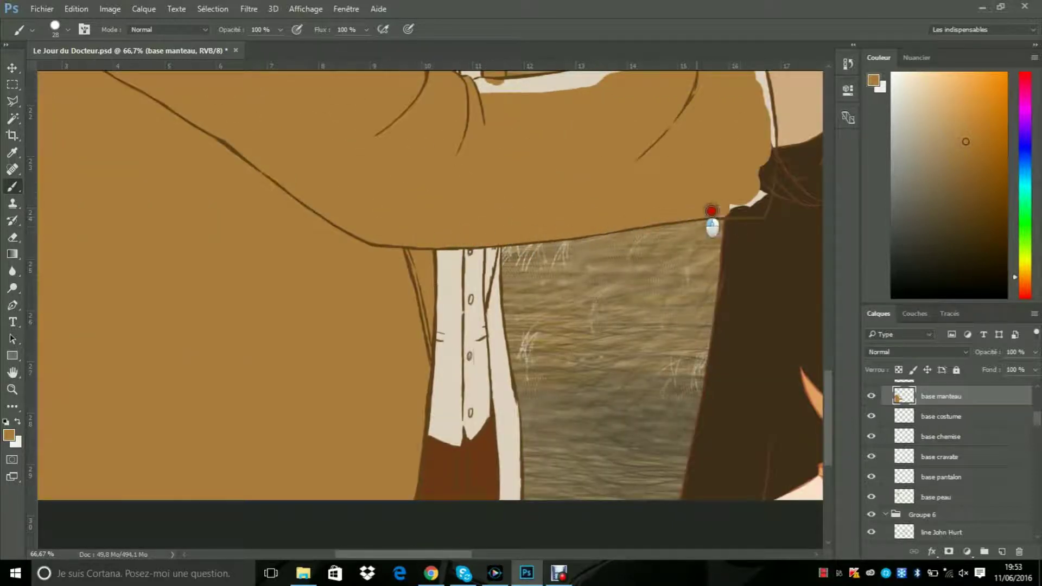
{"action": "left_click_drag", "start_coordinate": [492, 268], "coordinate": [512, 482]}
{"action": "scroll", "coordinate": [824, 366], "scroll_direction": "up", "scroll_amount": 3}
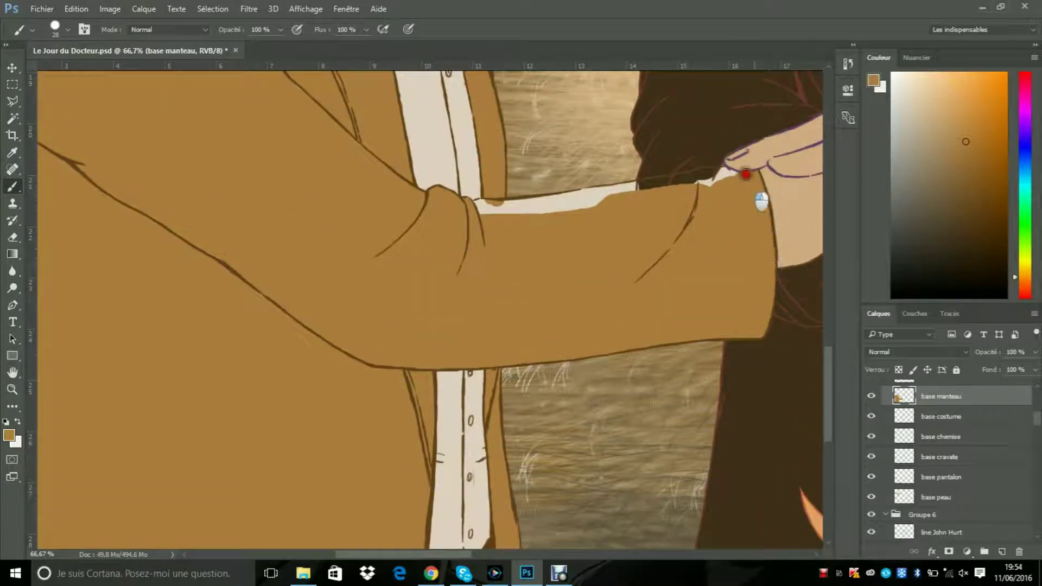
{"action": "left_click_drag", "start_coordinate": [496, 211], "coordinate": [591, 195]}
Step: On the "base costume" layer, fill the suit's visible front above and below the sleeve in the reddish brown sampled from the trousers
{"action": "scroll", "coordinate": [820, 293], "scroll_direction": "up", "scroll_amount": 9}
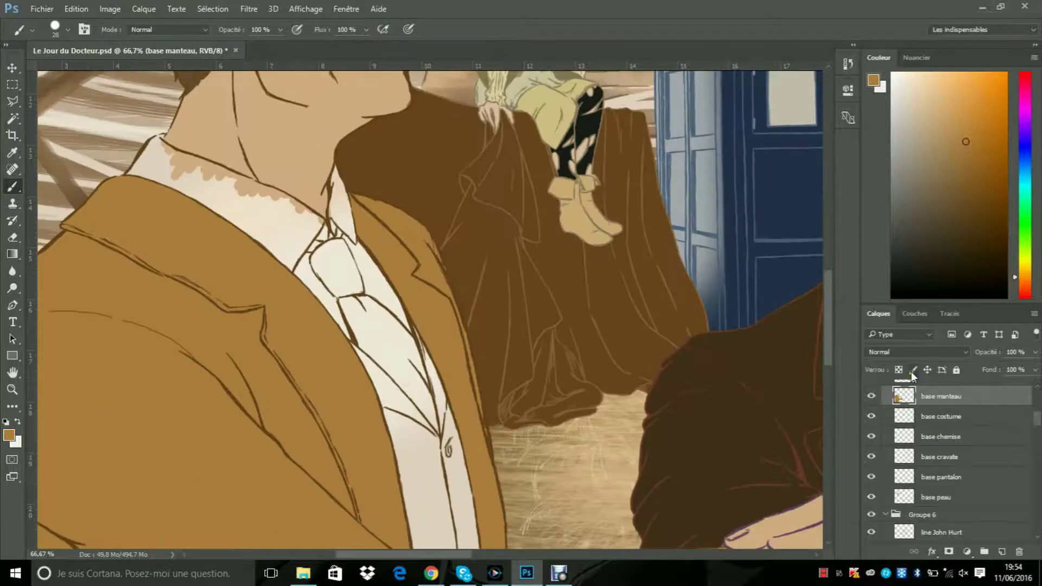
{"action": "left_click", "coordinate": [941, 417]}
{"action": "scroll", "coordinate": [586, 425], "scroll_direction": "down", "scroll_amount": 9}
{"action": "left_click", "coordinate": [585, 425], "text": "alt"}
{"action": "mouse_move", "coordinate": [442, 508]}
{"action": "left_mouse_down"}
{"action": "mouse_move", "coordinate": [454, 533]}
{"action": "mouse_move", "coordinate": [477, 502]}
{"action": "mouse_move", "coordinate": [462, 412]}
{"action": "mouse_move", "coordinate": [455, 459]}
{"action": "mouse_move", "coordinate": [463, 365]}
{"action": "left_mouse_up"}
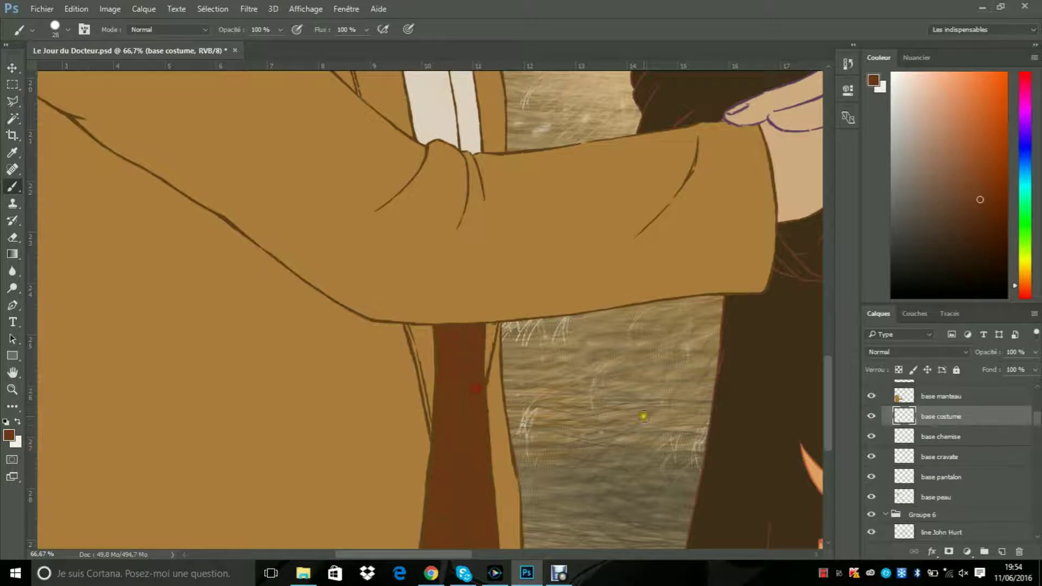
{"action": "scroll", "coordinate": [320, 291], "scroll_direction": "up", "scroll_amount": 9}
{"action": "mouse_move", "coordinate": [418, 507]}
{"action": "left_mouse_down"}
{"action": "mouse_move", "coordinate": [435, 497]}
{"action": "mouse_move", "coordinate": [429, 429]}
{"action": "mouse_move", "coordinate": [455, 343]}
{"action": "mouse_move", "coordinate": [430, 384]}
{"action": "mouse_move", "coordinate": [391, 353]}
{"action": "mouse_move", "coordinate": [402, 435]}
{"action": "left_mouse_up"}
{"action": "key", "text": "e"}
{"action": "left_click", "coordinate": [76, 9]}
{"action": "left_click", "coordinate": [92, 22]}
Step: Add a new layer named "base yeux" above the suited man's "base peau" layer
{"action": "left_click", "coordinate": [949, 397]}
{"action": "mouse_move", "coordinate": [828, 313]}
{"action": "left_mouse_down"}
{"action": "mouse_move", "coordinate": [833, 380]}
{"action": "mouse_move", "coordinate": [828, 241]}
{"action": "left_mouse_up"}
{"action": "left_click", "coordinate": [447, 286]}
{"action": "left_click", "coordinate": [942, 496]}
{"action": "left_click", "coordinate": [1003, 552]}
{"action": "double_click", "coordinate": [938, 495]}
{"action": "type", "text": "base"}
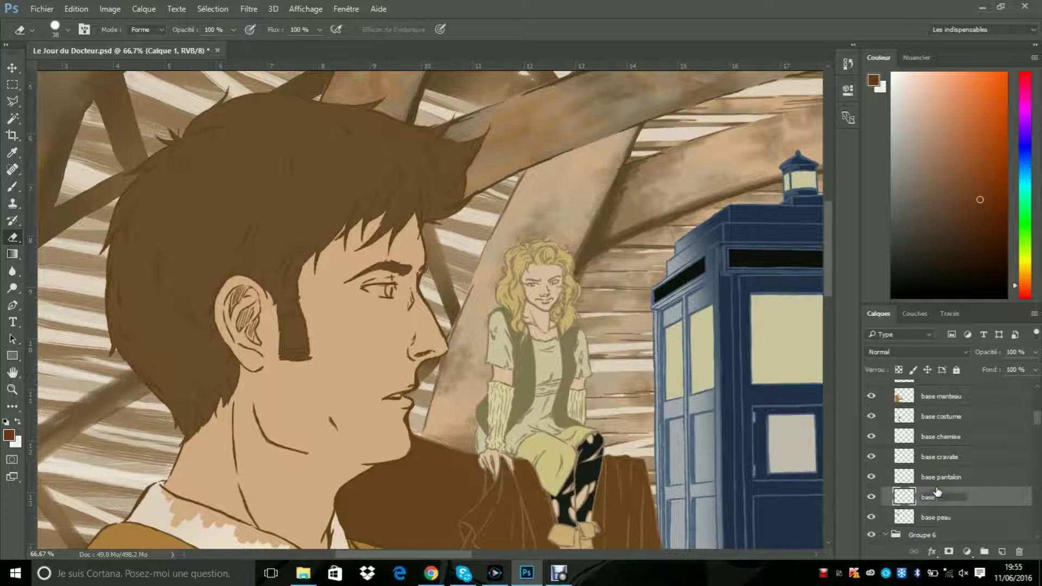
Step: On the "base yeux" layer, paint the suited man's iris brown and the white of his eye off-white
{"action": "left_click", "coordinate": [12, 389]}
{"action": "left_click", "coordinate": [393, 290]}
{"action": "left_click", "coordinate": [392, 290]}
{"action": "left_click", "coordinate": [392, 290]}
{"action": "left_click", "coordinate": [1018, 281]}
{"action": "left_click", "coordinate": [968, 169]}
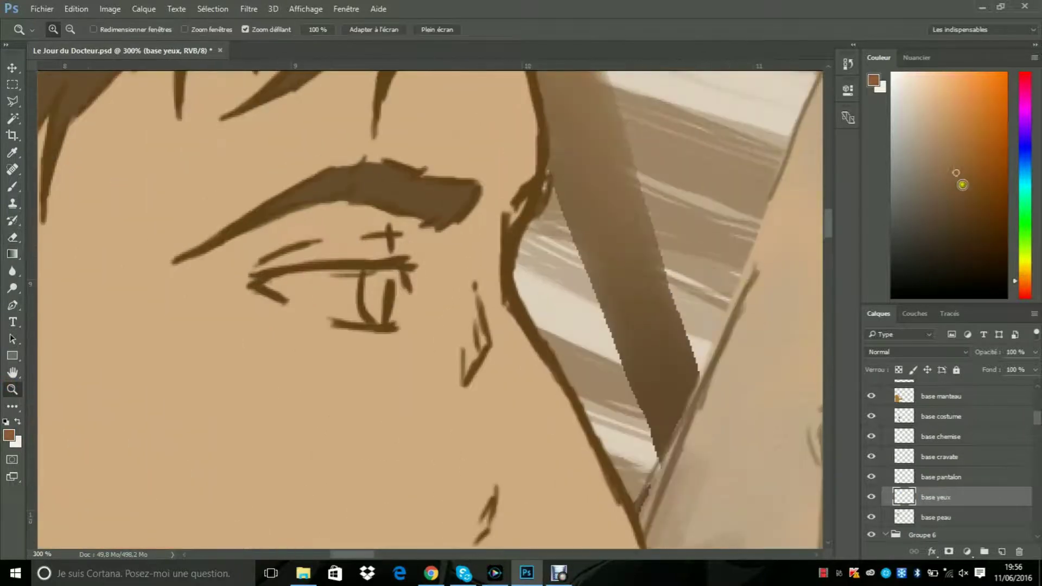
{"action": "left_click", "coordinate": [14, 186]}
{"action": "left_click", "coordinate": [67, 29]}
{"action": "left_click", "coordinate": [22, 62]}
{"action": "left_click_drag", "start_coordinate": [375, 275], "coordinate": [373, 287]}
{"action": "left_click", "coordinate": [903, 83]}
{"action": "mouse_move", "coordinate": [266, 288]}
{"action": "left_mouse_down"}
{"action": "mouse_move", "coordinate": [303, 279]}
{"action": "mouse_move", "coordinate": [327, 306]}
{"action": "left_mouse_up"}
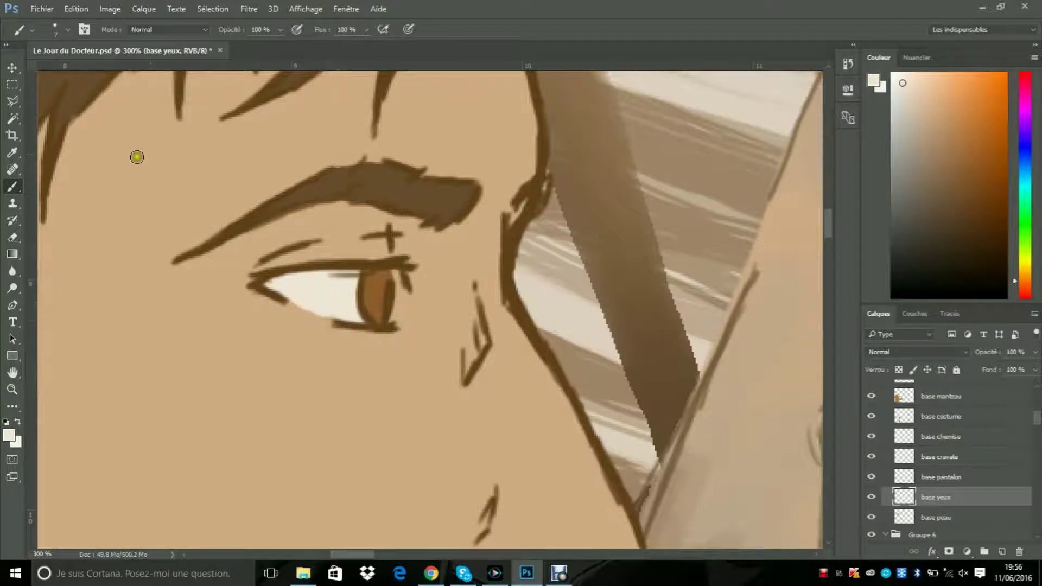
Step: On the "base cheveux" layer, fill the suited man's far eyebrow with the brown sampled from his near eyebrow
{"action": "left_click", "coordinate": [12, 153]}
{"action": "left_click", "coordinate": [347, 187]}
{"action": "scroll", "coordinate": [923, 395], "scroll_direction": "up", "scroll_amount": 1}
{"action": "left_click", "coordinate": [923, 448]}
{"action": "left_click", "coordinate": [13, 187]}
{"action": "left_click_drag", "start_coordinate": [529, 189], "coordinate": [538, 200]}
Step: On the bow-tied man's "base pantalon" layer, fill his trousers below the waistcoat in near-black brown
{"action": "left_click", "coordinate": [12, 388]}
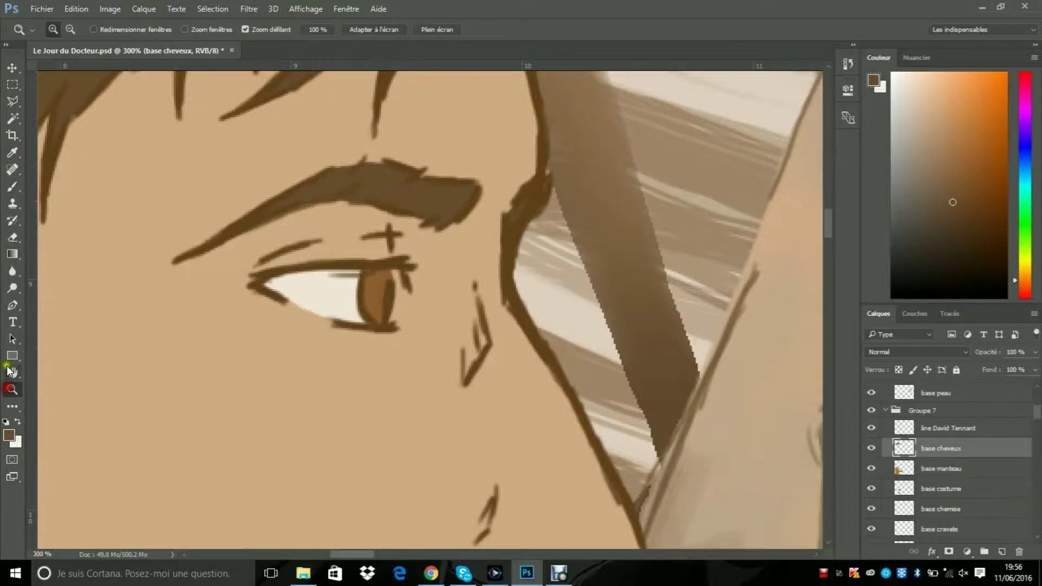
{"action": "left_click", "coordinate": [70, 29]}
{"action": "left_click", "coordinate": [115, 170]}
{"action": "left_click", "coordinate": [115, 170]}
{"action": "left_click", "coordinate": [83, 139]}
{"action": "left_click", "coordinate": [159, 304]}
{"action": "left_click", "coordinate": [160, 304]}
{"action": "left_click_drag", "start_coordinate": [1037, 412], "coordinate": [1036, 400]}
{"action": "left_click", "coordinate": [947, 485]}
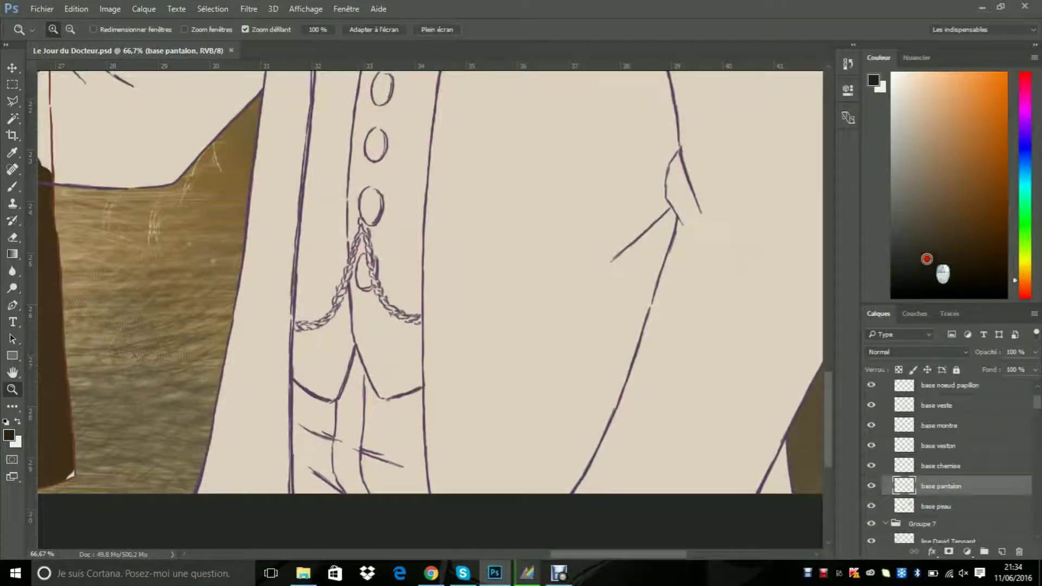
{"action": "key", "text": "b"}
{"action": "left_click", "coordinate": [68, 30]}
{"action": "left_click", "coordinate": [83, 73]}
{"action": "mouse_move", "coordinate": [326, 450]}
{"action": "left_mouse_down"}
{"action": "mouse_move", "coordinate": [300, 495]}
{"action": "mouse_move", "coordinate": [301, 429]}
{"action": "mouse_move", "coordinate": [299, 454]}
{"action": "mouse_move", "coordinate": [313, 439]}
{"action": "mouse_move", "coordinate": [315, 405]}
{"action": "mouse_move", "coordinate": [359, 426]}
{"action": "mouse_move", "coordinate": [400, 510]}
{"action": "mouse_move", "coordinate": [422, 497]}
{"action": "mouse_move", "coordinate": [416, 399]}
{"action": "mouse_move", "coordinate": [369, 422]}
{"action": "mouse_move", "coordinate": [349, 397]}
{"action": "left_mouse_up"}
{"action": "left_click", "coordinate": [68, 29]}
{"action": "left_click", "coordinate": [75, 72]}
{"action": "left_click", "coordinate": [358, 354]}
{"action": "mouse_move", "coordinate": [388, 404]}
{"action": "left_mouse_down"}
{"action": "mouse_move", "coordinate": [395, 428]}
{"action": "mouse_move", "coordinate": [416, 412]}
{"action": "left_mouse_up"}
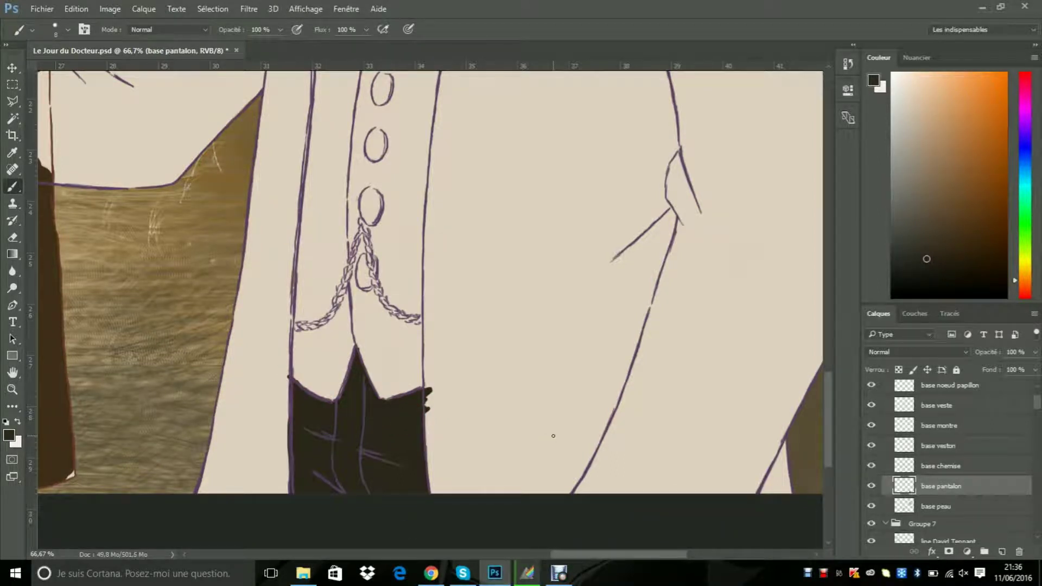
Step: On the "base chemise" layer, fill the bow-tied man's collar and shirt front in light lilac with a 19 px brush
{"action": "left_click", "coordinate": [908, 465]}
{"action": "left_click_drag", "start_coordinate": [830, 437], "coordinate": [827, 332]}
{"action": "left_click_drag", "start_coordinate": [1026, 119], "coordinate": [1026, 109]}
{"action": "left_click", "coordinate": [920, 94]}
{"action": "left_click", "coordinate": [68, 29]}
{"action": "left_click", "coordinate": [80, 72]}
{"action": "mouse_move", "coordinate": [487, 333]}
{"action": "left_mouse_down"}
{"action": "mouse_move", "coordinate": [356, 534]}
{"action": "mouse_move", "coordinate": [439, 379]}
{"action": "mouse_move", "coordinate": [421, 322]}
{"action": "mouse_move", "coordinate": [438, 316]}
{"action": "mouse_move", "coordinate": [438, 294]}
{"action": "mouse_move", "coordinate": [565, 199]}
{"action": "mouse_move", "coordinate": [471, 273]}
{"action": "mouse_move", "coordinate": [500, 278]}
{"action": "mouse_move", "coordinate": [490, 279]}
{"action": "mouse_move", "coordinate": [538, 246]}
{"action": "mouse_move", "coordinate": [553, 268]}
{"action": "mouse_move", "coordinate": [537, 267]}
{"action": "mouse_move", "coordinate": [539, 235]}
{"action": "left_mouse_up"}
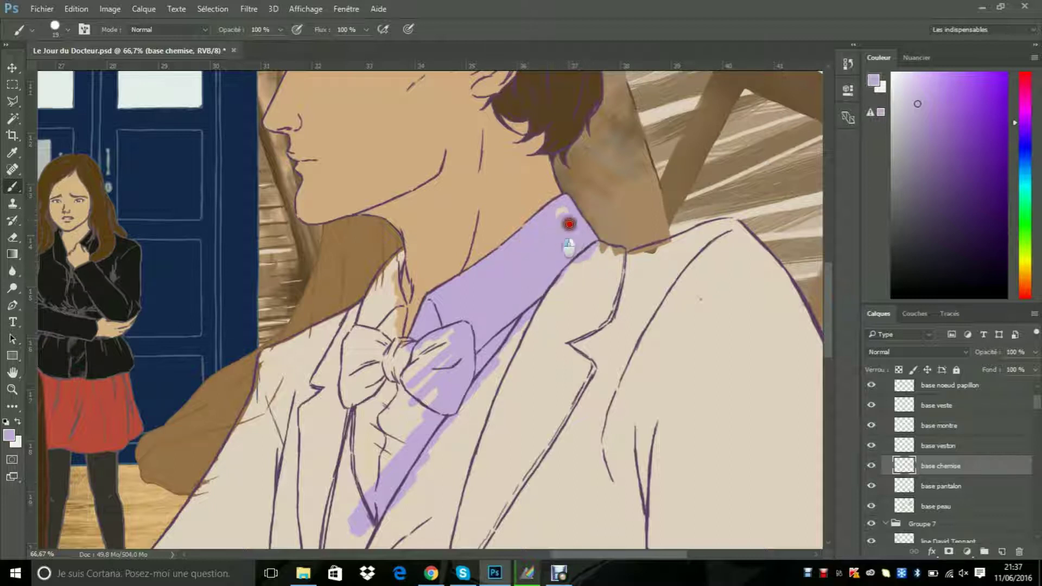
{"action": "mouse_move", "coordinate": [400, 291]}
{"action": "left_mouse_down"}
{"action": "mouse_move", "coordinate": [376, 291]}
{"action": "mouse_move", "coordinate": [368, 316]}
{"action": "mouse_move", "coordinate": [395, 296]}
{"action": "left_mouse_up"}
{"action": "mouse_move", "coordinate": [362, 423]}
{"action": "left_mouse_down"}
{"action": "mouse_move", "coordinate": [367, 451]}
{"action": "mouse_move", "coordinate": [350, 396]}
{"action": "left_mouse_up"}
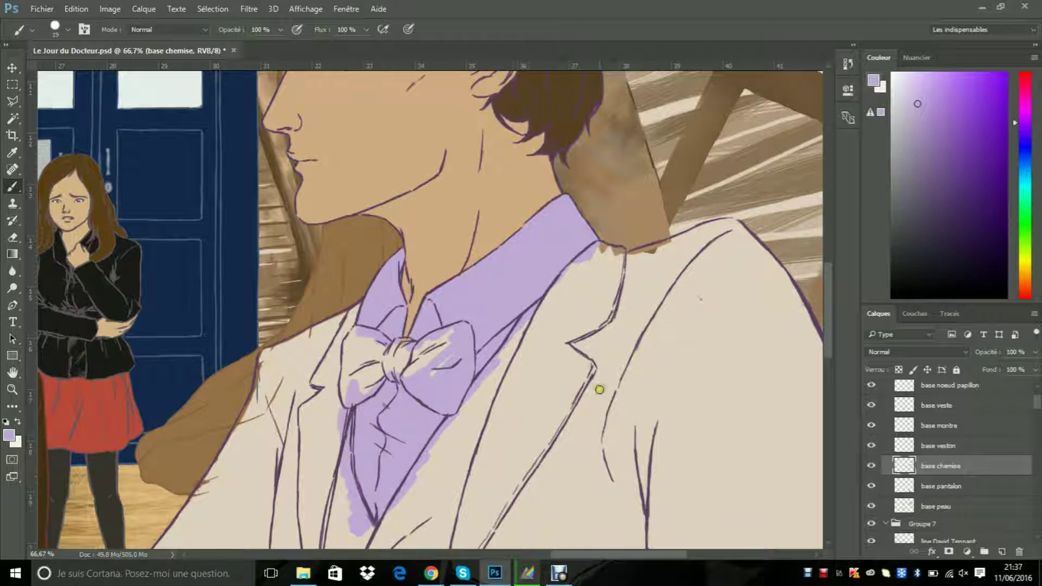
Step: On the "base veston" layer, fill the waistcoat's upper part beside the shirt opening in greyish violet
{"action": "key", "text": "alt+bracketright"}
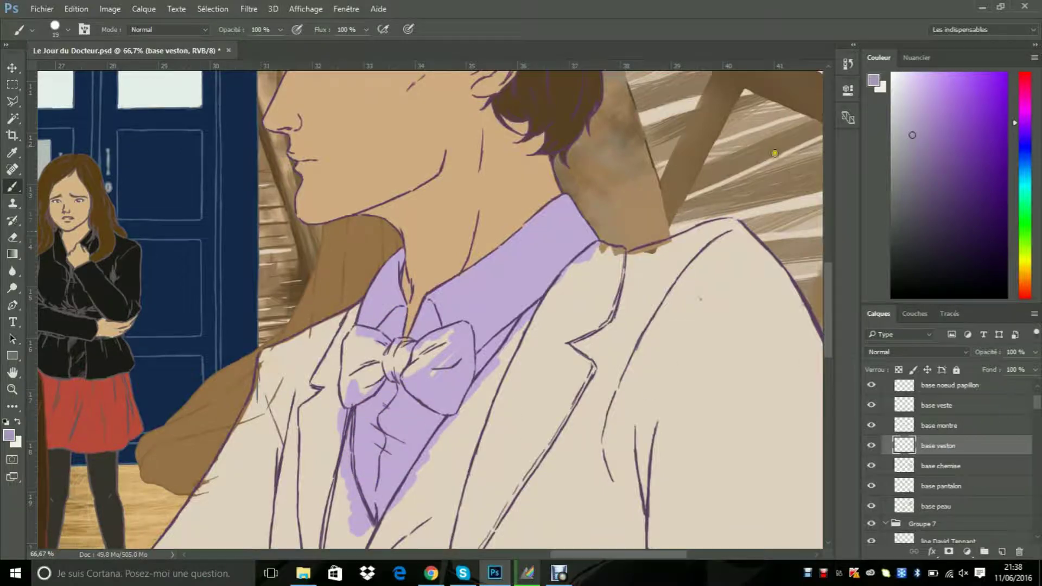
{"action": "left_click_drag", "start_coordinate": [828, 291], "coordinate": [830, 326]}
{"action": "left_click", "coordinate": [12, 389]}
{"action": "double_click", "coordinate": [377, 373]}
{"action": "left_click", "coordinate": [12, 186]}
{"action": "left_click_drag", "start_coordinate": [339, 369], "coordinate": [428, 214]}
{"action": "left_click", "coordinate": [908, 149]}
{"action": "mouse_move", "coordinate": [405, 280]}
{"action": "left_mouse_down"}
{"action": "mouse_move", "coordinate": [359, 334]}
{"action": "mouse_move", "coordinate": [539, 174]}
{"action": "left_mouse_up"}
{"action": "scroll", "coordinate": [656, 167], "scroll_direction": "up", "scroll_amount": 5}
{"action": "mouse_move", "coordinate": [618, 309]}
{"action": "left_mouse_down"}
{"action": "mouse_move", "coordinate": [645, 272]}
{"action": "mouse_move", "coordinate": [508, 456]}
{"action": "mouse_move", "coordinate": [727, 274]}
{"action": "left_mouse_up"}
{"action": "left_click_drag", "start_coordinate": [828, 341], "coordinate": [831, 321]}
{"action": "scroll", "coordinate": [771, 277], "scroll_direction": "right", "scroll_amount": 3}
{"action": "mouse_move", "coordinate": [727, 211]}
{"action": "left_mouse_down"}
{"action": "mouse_move", "coordinate": [612, 352]}
{"action": "mouse_move", "coordinate": [639, 350]}
{"action": "left_mouse_up"}
Step: Fill the waistcoat's chest and buttoned front in the same greyish violet between the jacket lapels
{"action": "left_click_drag", "start_coordinate": [828, 320], "coordinate": [829, 373]}
{"action": "mouse_move", "coordinate": [155, 423]}
{"action": "left_mouse_down"}
{"action": "mouse_move", "coordinate": [479, 204]}
{"action": "mouse_move", "coordinate": [415, 181]}
{"action": "left_mouse_up"}
{"action": "left_click_drag", "start_coordinate": [829, 361], "coordinate": [829, 334]}
{"action": "left_click_drag", "start_coordinate": [492, 418], "coordinate": [578, 227]}
{"action": "left_click_drag", "start_coordinate": [829, 334], "coordinate": [829, 377]}
{"action": "mouse_move", "coordinate": [156, 298]}
{"action": "left_mouse_down"}
{"action": "mouse_move", "coordinate": [379, 119]}
{"action": "mouse_move", "coordinate": [468, 87]}
{"action": "left_mouse_up"}
{"action": "left_click_drag", "start_coordinate": [829, 378], "coordinate": [829, 371]}
{"action": "mouse_move", "coordinate": [210, 370]}
{"action": "left_mouse_down"}
{"action": "mouse_move", "coordinate": [349, 371]}
{"action": "mouse_move", "coordinate": [240, 523]}
{"action": "mouse_move", "coordinate": [185, 478]}
{"action": "left_mouse_up"}
{"action": "scroll", "coordinate": [829, 365], "scroll_direction": "down", "scroll_amount": 3}
{"action": "mouse_move", "coordinate": [399, 125]}
{"action": "left_mouse_down"}
{"action": "mouse_move", "coordinate": [349, 221]}
{"action": "mouse_move", "coordinate": [153, 378]}
{"action": "mouse_move", "coordinate": [388, 177]}
{"action": "mouse_move", "coordinate": [340, 478]}
{"action": "mouse_move", "coordinate": [135, 493]}
{"action": "left_mouse_up"}
{"action": "left_click_drag", "start_coordinate": [666, 554], "coordinate": [634, 554]}
{"action": "left_click_drag", "start_coordinate": [360, 400], "coordinate": [628, 203]}
{"action": "left_click_drag", "start_coordinate": [829, 402], "coordinate": [829, 381]}
{"action": "mouse_move", "coordinate": [540, 337]}
{"action": "left_mouse_down"}
{"action": "mouse_move", "coordinate": [411, 426]}
{"action": "mouse_move", "coordinate": [456, 269]}
{"action": "left_mouse_up"}
{"action": "scroll", "coordinate": [465, 309], "scroll_direction": "up", "scroll_amount": 3}
{"action": "mouse_move", "coordinate": [465, 309]}
{"action": "left_mouse_down"}
{"action": "mouse_move", "coordinate": [544, 377]}
{"action": "mouse_move", "coordinate": [606, 359]}
{"action": "mouse_move", "coordinate": [571, 301]}
{"action": "mouse_move", "coordinate": [546, 196]}
{"action": "left_mouse_up"}
{"action": "left_click_drag", "start_coordinate": [829, 369], "coordinate": [829, 344]}
{"action": "left_click_drag", "start_coordinate": [540, 291], "coordinate": [526, 468]}
Step: Continue the greyish violet fill over the lower waistcoat around the watch chain
{"action": "mouse_move", "coordinate": [829, 353]}
{"action": "left_mouse_down"}
{"action": "mouse_move", "coordinate": [831, 447]}
{"action": "mouse_move", "coordinate": [831, 434]}
{"action": "left_mouse_up"}
{"action": "mouse_move", "coordinate": [391, 233]}
{"action": "left_mouse_down"}
{"action": "mouse_move", "coordinate": [490, 266]}
{"action": "mouse_move", "coordinate": [682, 462]}
{"action": "left_mouse_up"}
{"action": "left_click_drag", "start_coordinate": [828, 424], "coordinate": [829, 448]}
{"action": "mouse_move", "coordinate": [369, 179]}
{"action": "left_mouse_down"}
{"action": "mouse_move", "coordinate": [376, 202]}
{"action": "mouse_move", "coordinate": [684, 144]}
{"action": "mouse_move", "coordinate": [575, 302]}
{"action": "mouse_move", "coordinate": [619, 293]}
{"action": "mouse_move", "coordinate": [830, 329]}
{"action": "left_mouse_up"}
{"action": "scroll", "coordinate": [830, 329], "scroll_direction": "down", "scroll_amount": 5}
{"action": "mouse_move", "coordinate": [760, 147]}
{"action": "left_mouse_down"}
{"action": "mouse_move", "coordinate": [633, 177]}
{"action": "mouse_move", "coordinate": [703, 217]}
{"action": "mouse_move", "coordinate": [740, 275]}
{"action": "mouse_move", "coordinate": [637, 502]}
{"action": "mouse_move", "coordinate": [686, 465]}
{"action": "mouse_move", "coordinate": [561, 332]}
{"action": "mouse_move", "coordinate": [594, 408]}
{"action": "mouse_move", "coordinate": [660, 480]}
{"action": "mouse_move", "coordinate": [595, 340]}
{"action": "mouse_move", "coordinate": [657, 309]}
{"action": "left_mouse_up"}
Step: On the "base pantalon" layer, extend the trousers' sampled near-black along the waistcoat's hem
{"action": "left_click", "coordinate": [940, 486]}
{"action": "left_click", "coordinate": [455, 514], "text": "alt"}
{"action": "left_click_drag", "start_coordinate": [584, 415], "coordinate": [813, 395]}
{"action": "scroll", "coordinate": [813, 395], "scroll_direction": "down", "scroll_amount": 4}
{"action": "left_click", "coordinate": [342, 98], "text": "alt"}
{"action": "mouse_move", "coordinate": [542, 142]}
{"action": "left_mouse_down"}
{"action": "mouse_move", "coordinate": [519, 206]}
{"action": "mouse_move", "coordinate": [513, 277]}
{"action": "left_mouse_up"}
{"action": "mouse_move", "coordinate": [434, 261]}
{"action": "left_mouse_down"}
{"action": "mouse_move", "coordinate": [402, 249]}
{"action": "mouse_move", "coordinate": [380, 142]}
{"action": "mouse_move", "coordinate": [554, 109]}
{"action": "left_mouse_up"}
{"action": "scroll", "coordinate": [809, 427], "scroll_direction": "up", "scroll_amount": 4}
{"action": "left_click_drag", "start_coordinate": [413, 315], "coordinate": [530, 281]}
Step: Erase the violet waistcoat paint from the "base pantalon" layer with a 41 px eraser
{"action": "key", "text": "e"}
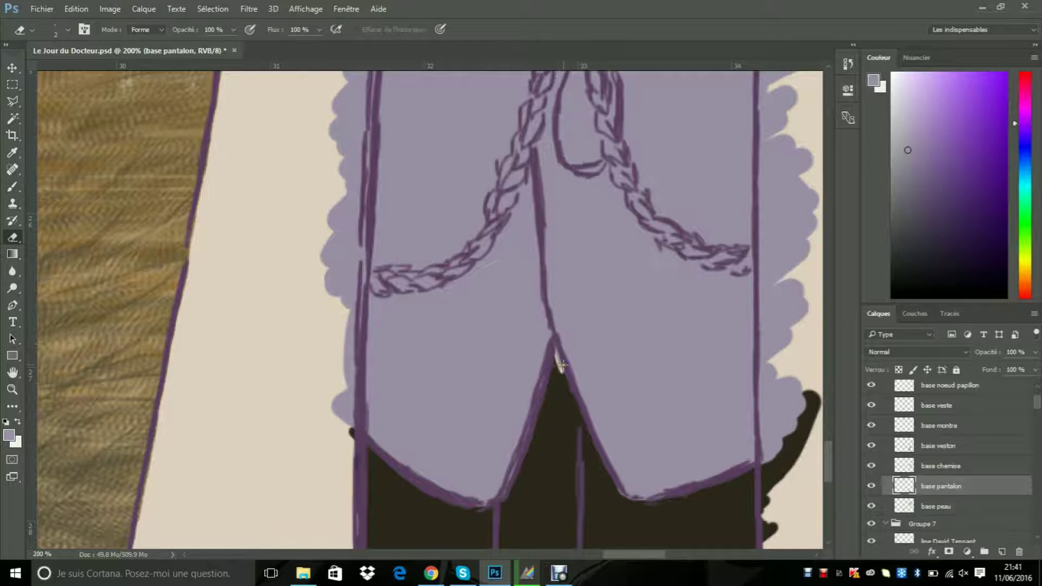
{"action": "left_click", "coordinate": [68, 31]}
{"action": "left_click", "coordinate": [88, 70]}
{"action": "mouse_move", "coordinate": [423, 293]}
{"action": "left_mouse_down"}
{"action": "mouse_move", "coordinate": [436, 470]}
{"action": "mouse_move", "coordinate": [575, 294]}
{"action": "left_mouse_up"}
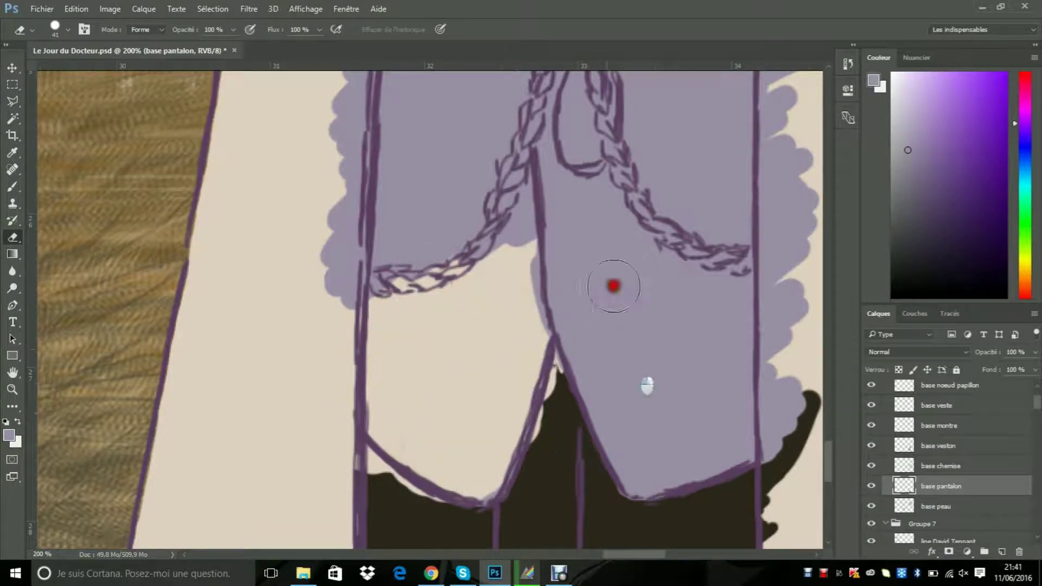
Step: On the "base veston" layer, fill the waistcoat's lower panels in greyish violet down to the pointed hem
{"action": "left_click", "coordinate": [14, 187]}
{"action": "left_click", "coordinate": [938, 445]}
{"action": "mouse_move", "coordinate": [478, 269]}
{"action": "left_mouse_down"}
{"action": "mouse_move", "coordinate": [442, 293]}
{"action": "mouse_move", "coordinate": [384, 431]}
{"action": "mouse_move", "coordinate": [496, 468]}
{"action": "mouse_move", "coordinate": [517, 422]}
{"action": "mouse_move", "coordinate": [381, 356]}
{"action": "mouse_move", "coordinate": [536, 226]}
{"action": "left_mouse_up"}
Step: On the "base pantalon" layer, fill the gaps under the waistcoat's hem with the trousers' sampled near-black
{"action": "left_click", "coordinate": [12, 152]}
{"action": "left_click", "coordinate": [537, 472]}
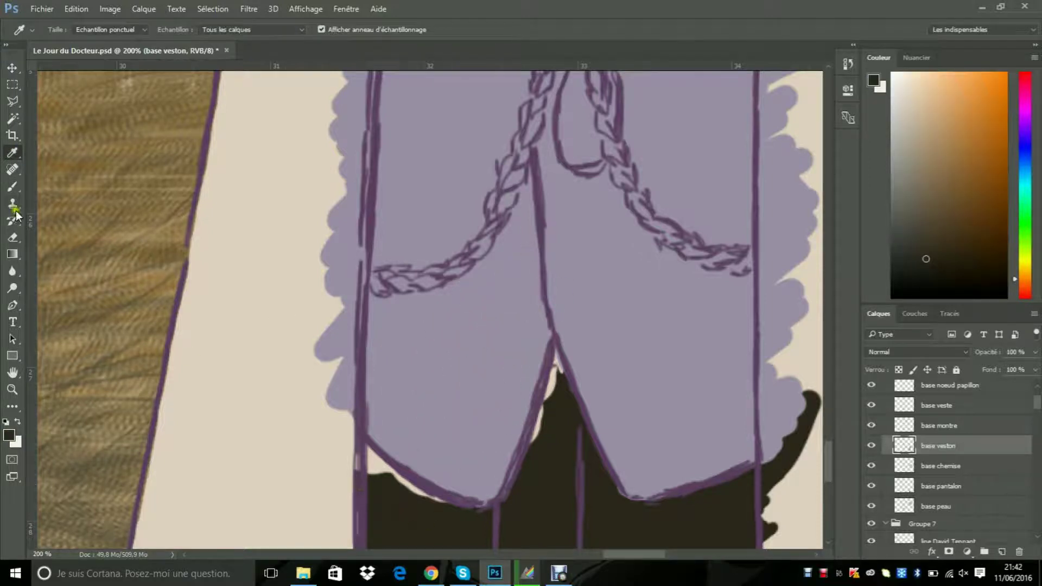
{"action": "left_click", "coordinate": [12, 187]}
{"action": "left_click", "coordinate": [941, 485]}
{"action": "left_click_drag", "start_coordinate": [828, 445], "coordinate": [825, 455]}
{"action": "left_click_drag", "start_coordinate": [554, 239], "coordinate": [536, 308]}
{"action": "left_click_drag", "start_coordinate": [429, 362], "coordinate": [342, 291]}
Step: Erase the stray colour where the waistcoat's front points part, on the "base veston" layer, with a 5 px eraser
{"action": "left_click", "coordinate": [977, 465]}
{"action": "left_click", "coordinate": [12, 238]}
{"action": "left_click", "coordinate": [67, 30]}
{"action": "left_click", "coordinate": [73, 71]}
{"action": "left_click", "coordinate": [557, 234]}
{"action": "left_click", "coordinate": [938, 446]}
{"action": "left_click", "coordinate": [556, 229]}
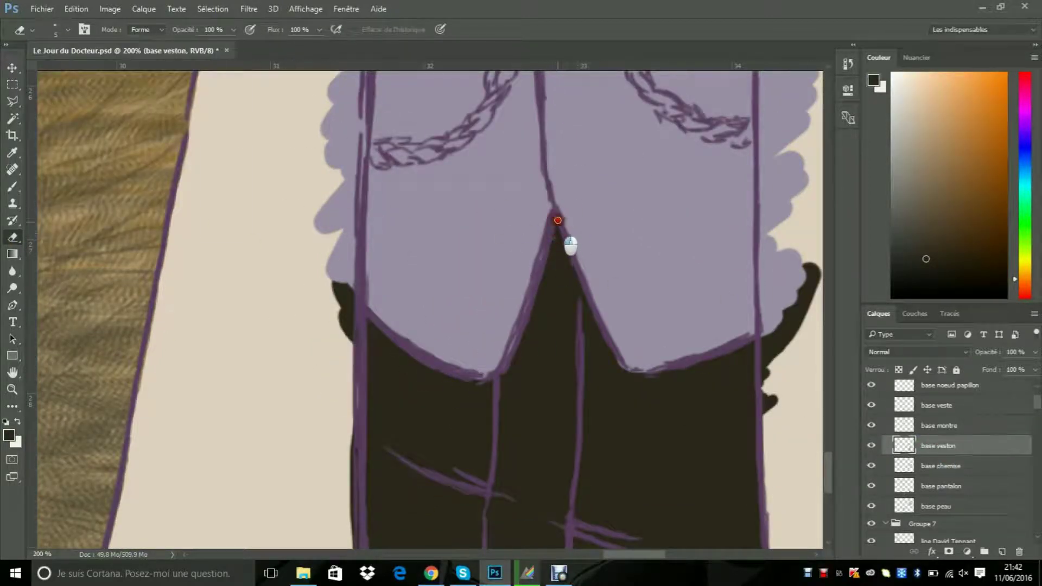
Step: On the "base montre" layer, fill both strands of the braided watch chain in golden orange
{"action": "left_click", "coordinate": [12, 186]}
{"action": "mouse_move", "coordinate": [827, 465]}
{"action": "left_mouse_down"}
{"action": "mouse_move", "coordinate": [817, 309]}
{"action": "mouse_move", "coordinate": [827, 435]}
{"action": "left_mouse_up"}
{"action": "left_click", "coordinate": [939, 426]}
{"action": "left_click", "coordinate": [67, 29]}
{"action": "left_click", "coordinate": [77, 71]}
{"action": "left_click_drag", "start_coordinate": [569, 100], "coordinate": [582, 113]}
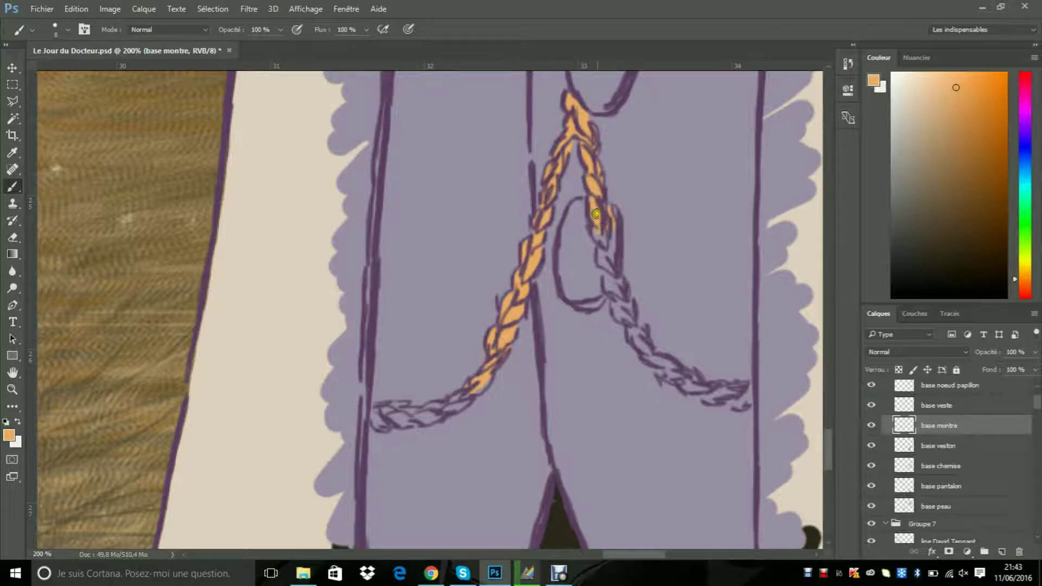
{"action": "key", "text": "e"}
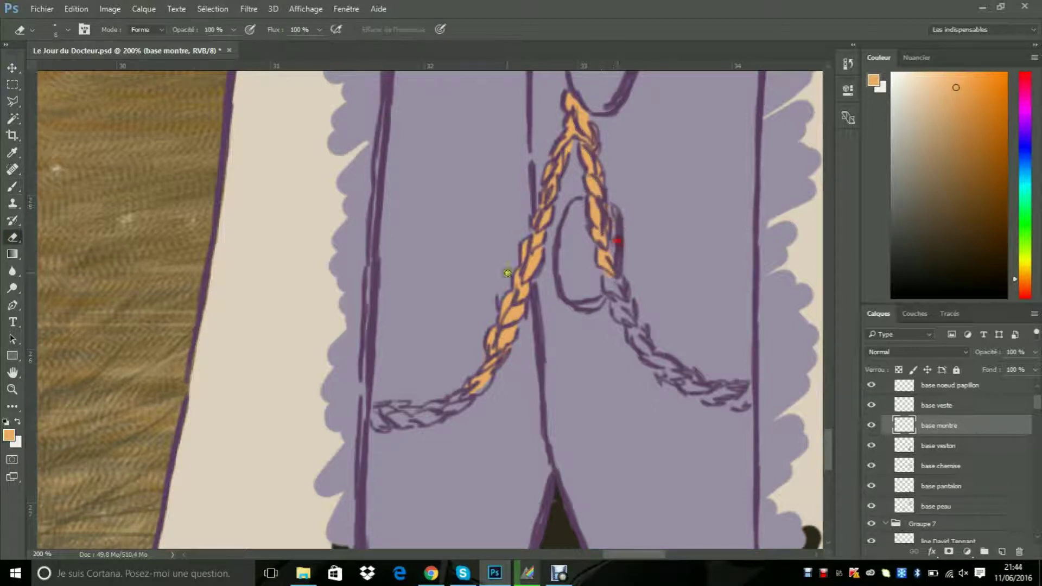
{"action": "key", "text": "b"}
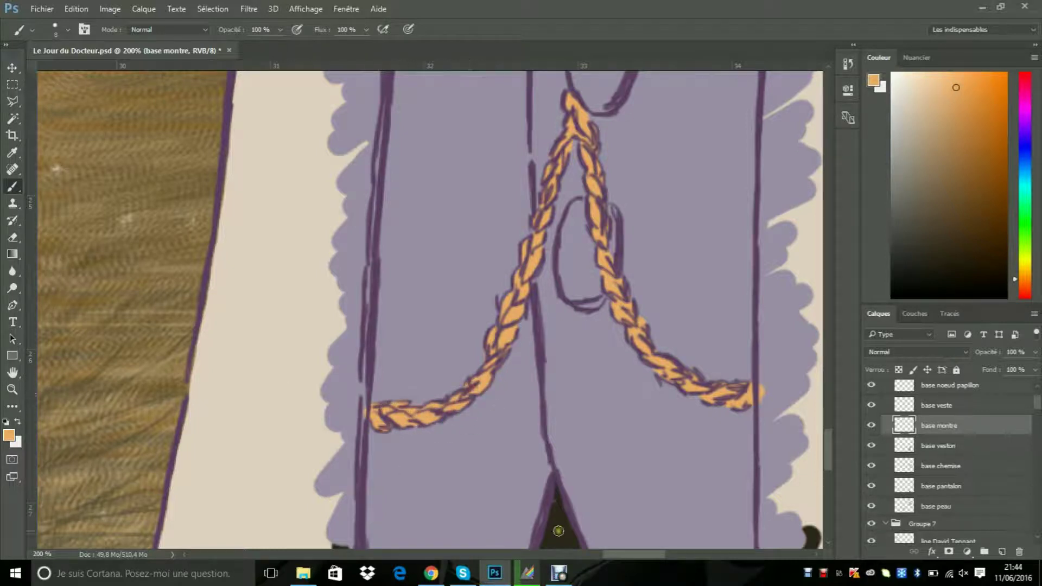
Step: On the "base veste" layer, block in the jacket's shoulder and lapel beside the bow tie in dark greyish purple with a 25 px brush
{"action": "left_click", "coordinate": [937, 405]}
{"action": "left_click", "coordinate": [1024, 123]}
{"action": "left_click", "coordinate": [1017, 113]}
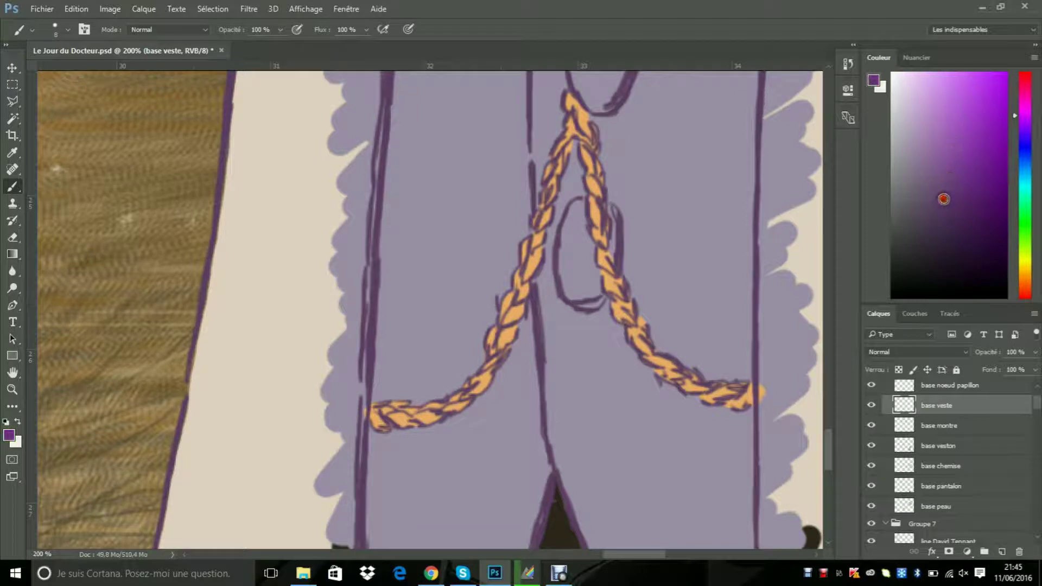
{"action": "left_click_drag", "start_coordinate": [828, 444], "coordinate": [828, 318]}
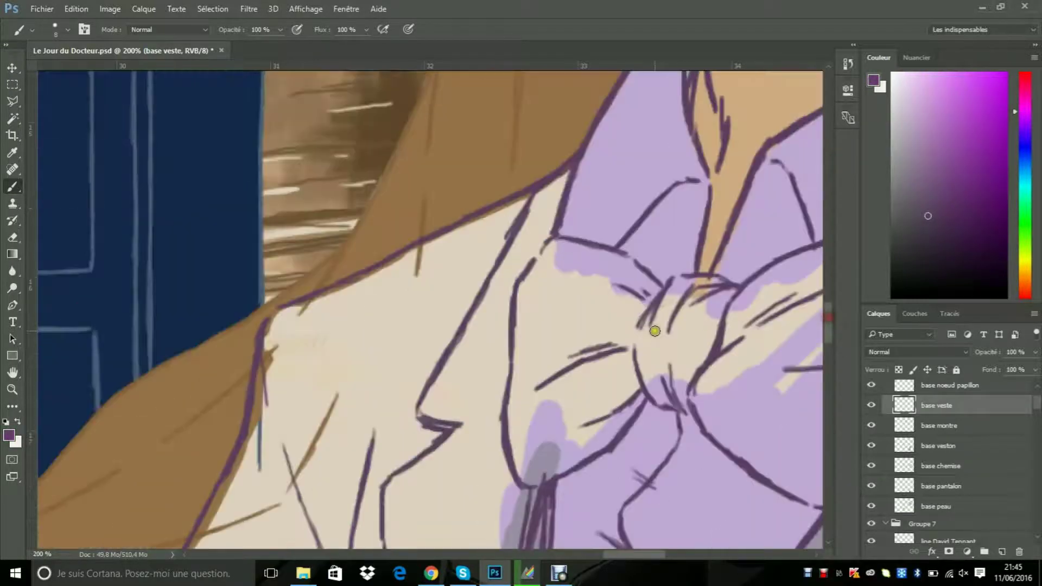
{"action": "left_click", "coordinate": [68, 29]}
{"action": "left_click", "coordinate": [83, 72]}
{"action": "key", "text": "z"}
{"action": "left_click_drag", "start_coordinate": [131, 199], "coordinate": [72, 247]}
{"action": "key", "text": "b"}
{"action": "mouse_move", "coordinate": [244, 237]}
{"action": "left_mouse_down"}
{"action": "mouse_move", "coordinate": [204, 330]}
{"action": "mouse_move", "coordinate": [161, 341]}
{"action": "mouse_move", "coordinate": [206, 317]}
{"action": "left_mouse_up"}
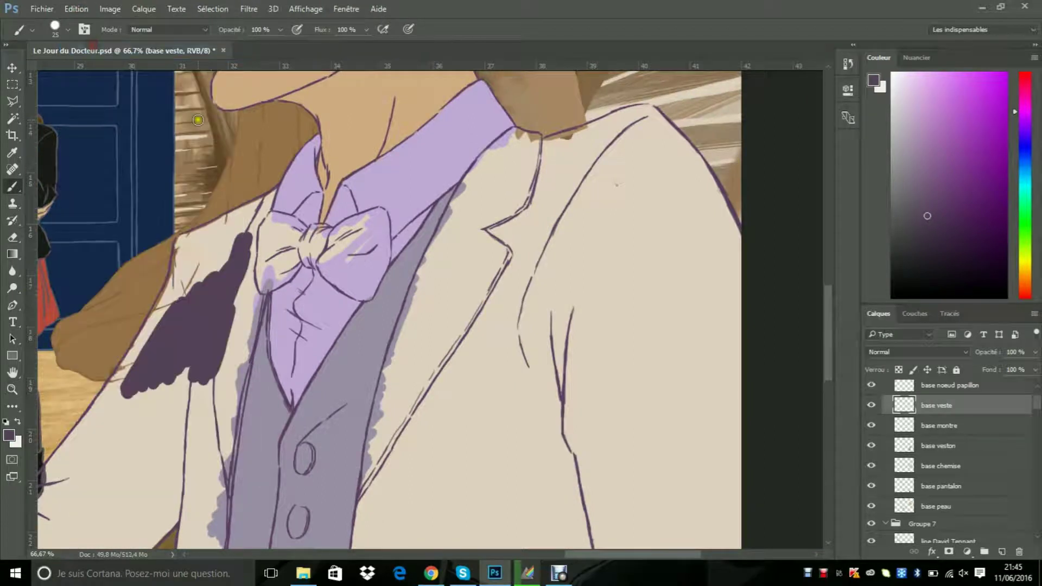
{"action": "key", "text": "ctrl+z"}
{"action": "mouse_move", "coordinate": [231, 282]}
{"action": "left_mouse_down"}
{"action": "mouse_move", "coordinate": [167, 419]}
{"action": "mouse_move", "coordinate": [233, 288]}
{"action": "mouse_move", "coordinate": [178, 296]}
{"action": "mouse_move", "coordinate": [200, 238]}
{"action": "left_mouse_up"}
{"action": "mouse_move", "coordinate": [213, 274]}
{"action": "left_mouse_down"}
{"action": "mouse_move", "coordinate": [244, 273]}
{"action": "mouse_move", "coordinate": [264, 218]}
{"action": "left_mouse_up"}
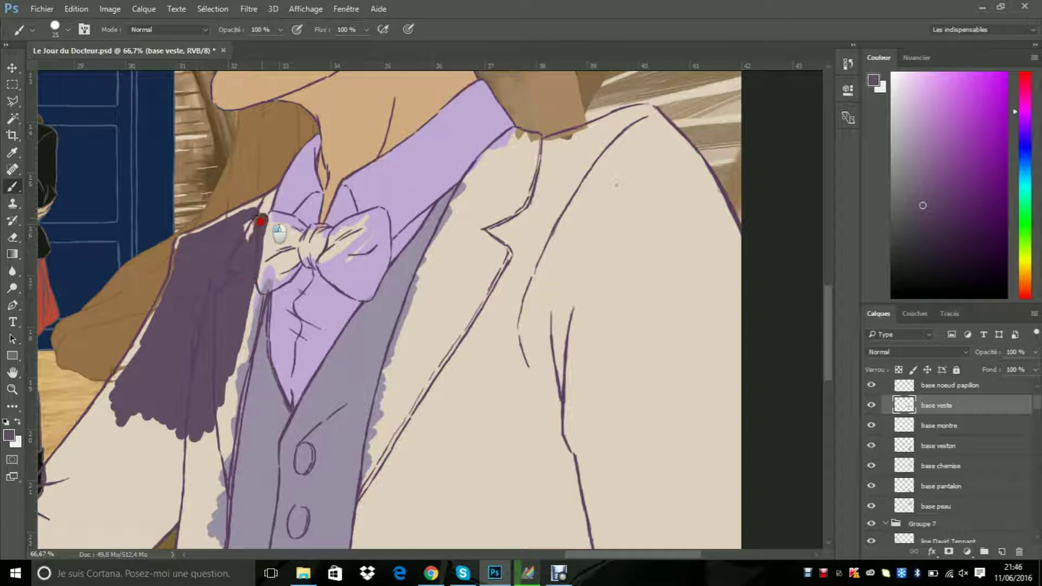
{"action": "left_click_drag", "start_coordinate": [251, 279], "coordinate": [186, 433]}
Step: Extend the dark purple fill down the outstretched sleeve to the forearm
{"action": "left_click_drag", "start_coordinate": [588, 555], "coordinate": [557, 555]}
{"action": "left_click_drag", "start_coordinate": [209, 508], "coordinate": [276, 430]}
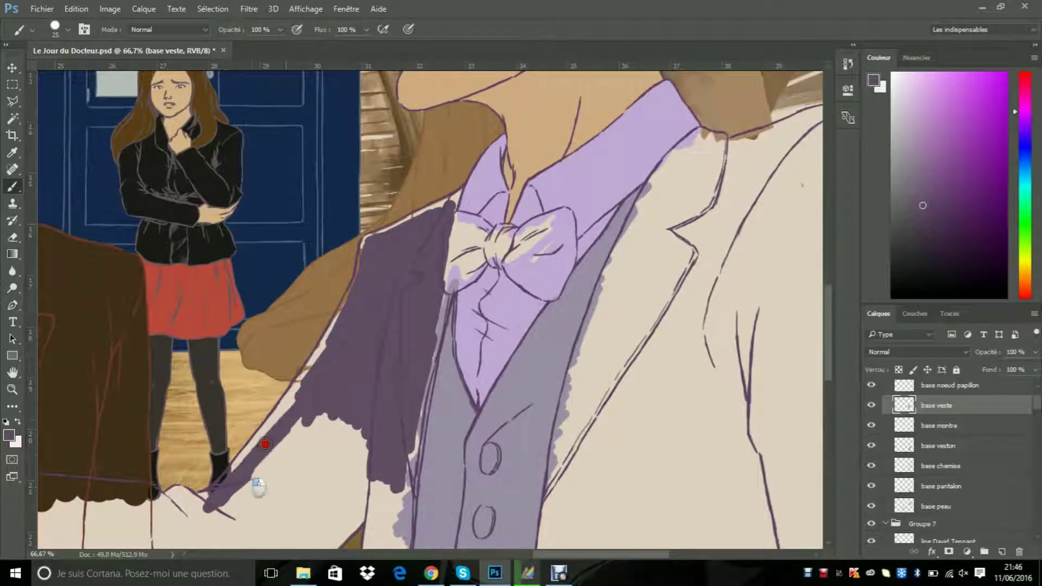
{"action": "mouse_move", "coordinate": [335, 340]}
{"action": "left_mouse_down"}
{"action": "mouse_move", "coordinate": [304, 482]}
{"action": "mouse_move", "coordinate": [247, 515]}
{"action": "mouse_move", "coordinate": [400, 528]}
{"action": "mouse_move", "coordinate": [292, 520]}
{"action": "mouse_move", "coordinate": [281, 444]}
{"action": "mouse_move", "coordinate": [521, 377]}
{"action": "left_mouse_up"}
{"action": "mouse_move", "coordinate": [197, 353]}
{"action": "left_mouse_down"}
{"action": "mouse_move", "coordinate": [232, 365]}
{"action": "mouse_move", "coordinate": [213, 351]}
{"action": "mouse_move", "coordinate": [391, 367]}
{"action": "mouse_move", "coordinate": [262, 431]}
{"action": "mouse_move", "coordinate": [400, 421]}
{"action": "mouse_move", "coordinate": [399, 442]}
{"action": "mouse_move", "coordinate": [208, 454]}
{"action": "left_mouse_up"}
{"action": "mouse_move", "coordinate": [311, 399]}
{"action": "left_mouse_down"}
{"action": "mouse_move", "coordinate": [215, 434]}
{"action": "mouse_move", "coordinate": [214, 374]}
{"action": "left_mouse_up"}
Step: Fill the jacket's front panel between the outstretched sleeve and the waistcoat in the same purple
{"action": "mouse_move", "coordinate": [405, 375]}
{"action": "left_mouse_down"}
{"action": "mouse_move", "coordinate": [475, 473]}
{"action": "mouse_move", "coordinate": [456, 402]}
{"action": "left_mouse_up"}
{"action": "left_click_drag", "start_coordinate": [826, 322], "coordinate": [826, 374]}
{"action": "left_click", "coordinate": [67, 30]}
{"action": "left_click_drag", "start_coordinate": [90, 70], "coordinate": [93, 70]}
{"action": "mouse_move", "coordinate": [611, 115]}
{"action": "left_mouse_down"}
{"action": "mouse_move", "coordinate": [619, 150]}
{"action": "mouse_move", "coordinate": [598, 213]}
{"action": "mouse_move", "coordinate": [573, 400]}
{"action": "mouse_move", "coordinate": [592, 356]}
{"action": "mouse_move", "coordinate": [569, 456]}
{"action": "left_mouse_up"}
{"action": "left_click_drag", "start_coordinate": [826, 384], "coordinate": [826, 408]}
{"action": "mouse_move", "coordinate": [600, 339]}
{"action": "left_mouse_down"}
{"action": "mouse_move", "coordinate": [549, 412]}
{"action": "mouse_move", "coordinate": [622, 322]}
{"action": "left_mouse_up"}
Step: Fill the large jacket area on the other side of the waistcoat in purple with a bigger brush
{"action": "left_click_drag", "start_coordinate": [542, 555], "coordinate": [613, 555]}
{"action": "left_click", "coordinate": [67, 30]}
{"action": "left_click_drag", "start_coordinate": [93, 70], "coordinate": [119, 70]}
{"action": "mouse_move", "coordinate": [564, 192]}
{"action": "left_mouse_down"}
{"action": "mouse_move", "coordinate": [514, 335]}
{"action": "mouse_move", "coordinate": [651, 394]}
{"action": "mouse_move", "coordinate": [722, 169]}
{"action": "left_mouse_up"}
{"action": "left_click_drag", "start_coordinate": [828, 441], "coordinate": [831, 408]}
{"action": "mouse_move", "coordinate": [395, 466]}
{"action": "left_mouse_down"}
{"action": "mouse_move", "coordinate": [392, 263]}
{"action": "mouse_move", "coordinate": [613, 275]}
{"action": "mouse_move", "coordinate": [625, 199]}
{"action": "mouse_move", "coordinate": [477, 177]}
{"action": "left_mouse_up"}
{"action": "left_click_drag", "start_coordinate": [826, 393], "coordinate": [826, 336]}
{"action": "mouse_move", "coordinate": [411, 504]}
{"action": "left_mouse_down"}
{"action": "mouse_move", "coordinate": [473, 254]}
{"action": "mouse_move", "coordinate": [717, 268]}
{"action": "mouse_move", "coordinate": [690, 163]}
{"action": "left_mouse_up"}
{"action": "left_click_drag", "start_coordinate": [827, 347], "coordinate": [827, 321]}
{"action": "mouse_move", "coordinate": [547, 329]}
{"action": "left_mouse_down"}
{"action": "mouse_move", "coordinate": [586, 240]}
{"action": "mouse_move", "coordinate": [695, 280]}
{"action": "left_mouse_up"}
Step: Fill the remaining gaps along the jacket's shoulder line near the bow tie with a 7 px brush
{"action": "left_click", "coordinate": [12, 389]}
{"action": "double_click", "coordinate": [192, 322]}
{"action": "left_click", "coordinate": [12, 186]}
{"action": "left_click", "coordinate": [69, 29]}
{"action": "left_click_drag", "start_coordinate": [76, 68], "coordinate": [76, 69]}
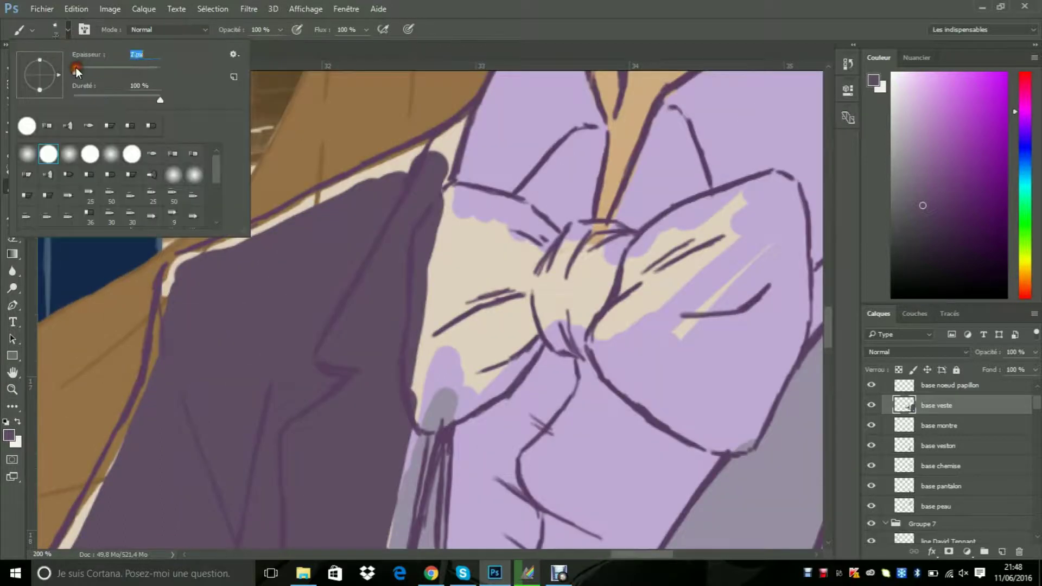
{"action": "left_click", "coordinate": [446, 136]}
{"action": "left_click_drag", "start_coordinate": [449, 174], "coordinate": [288, 212]}
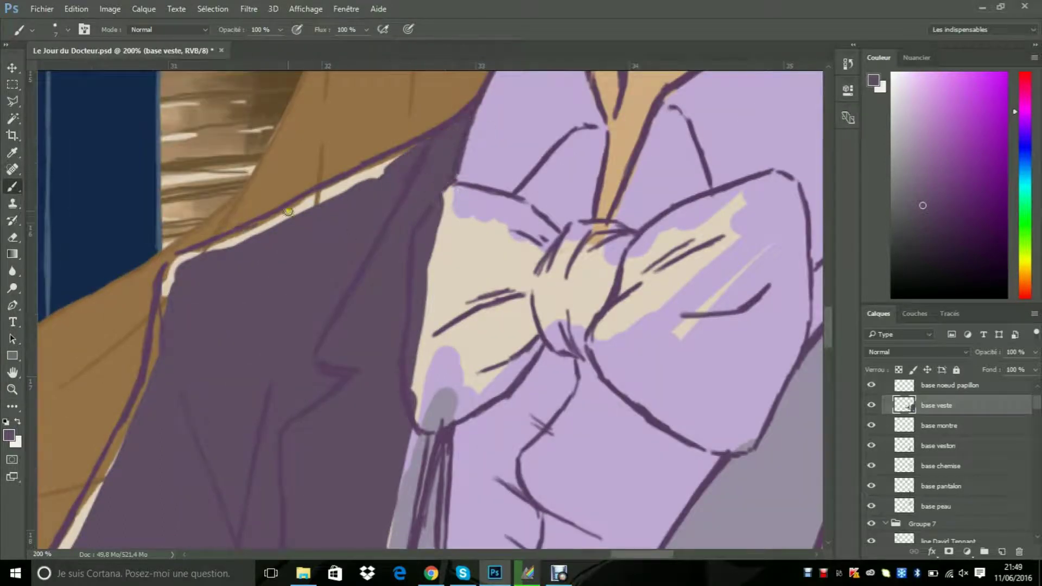
{"action": "left_click_drag", "start_coordinate": [185, 260], "coordinate": [417, 147]}
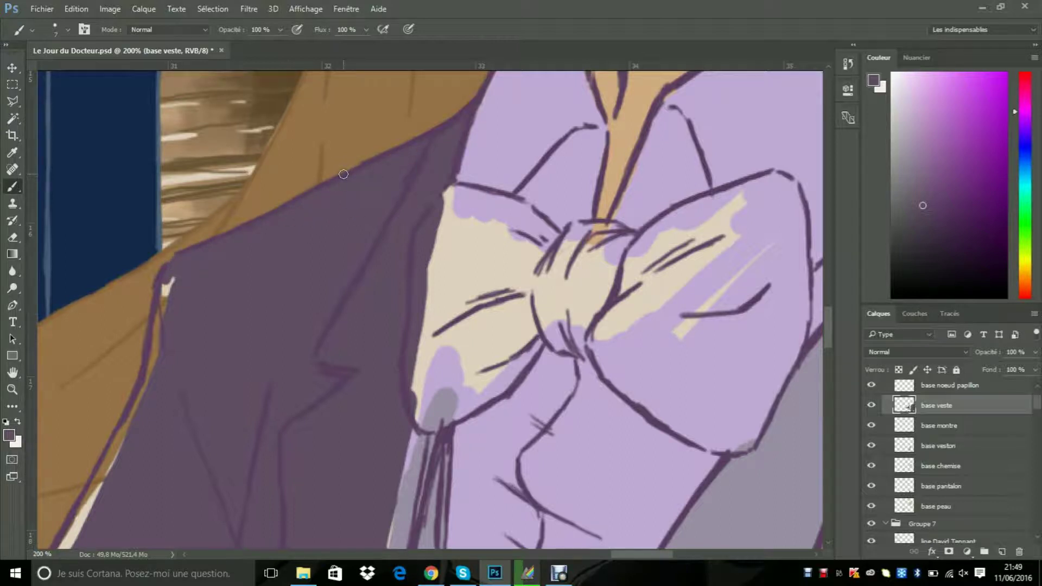
{"action": "left_click_drag", "start_coordinate": [170, 278], "coordinate": [156, 361]}
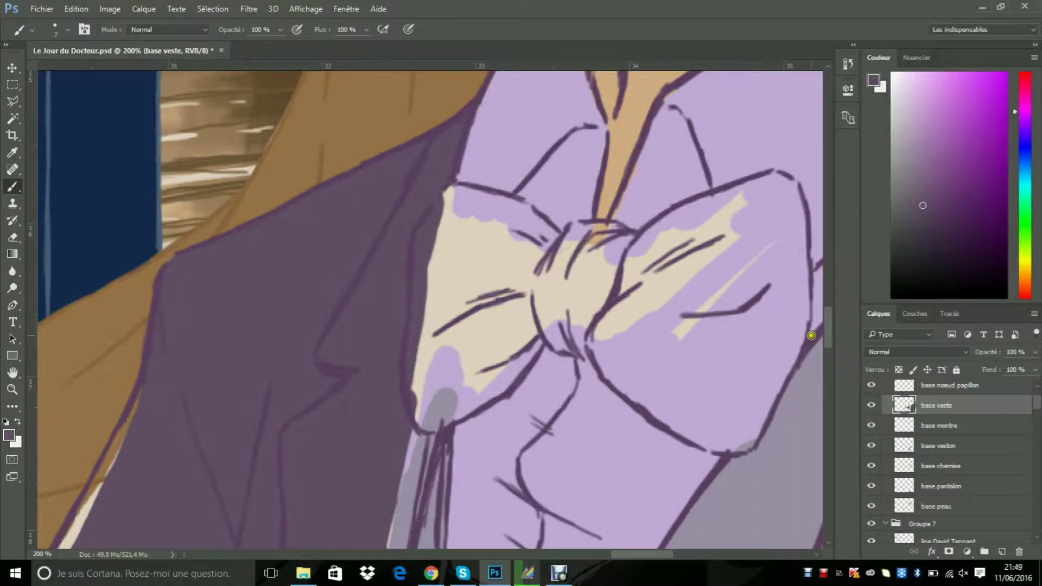
Step: Fill the gaps along the lapel's inner edge and down the outer edge of the outstretched sleeve
{"action": "scroll", "coordinate": [706, 325], "scroll_direction": "down", "scroll_amount": 4}
{"action": "mouse_move", "coordinate": [433, 232]}
{"action": "left_mouse_down"}
{"action": "mouse_move", "coordinate": [395, 315]}
{"action": "mouse_move", "coordinate": [363, 512]}
{"action": "left_mouse_up"}
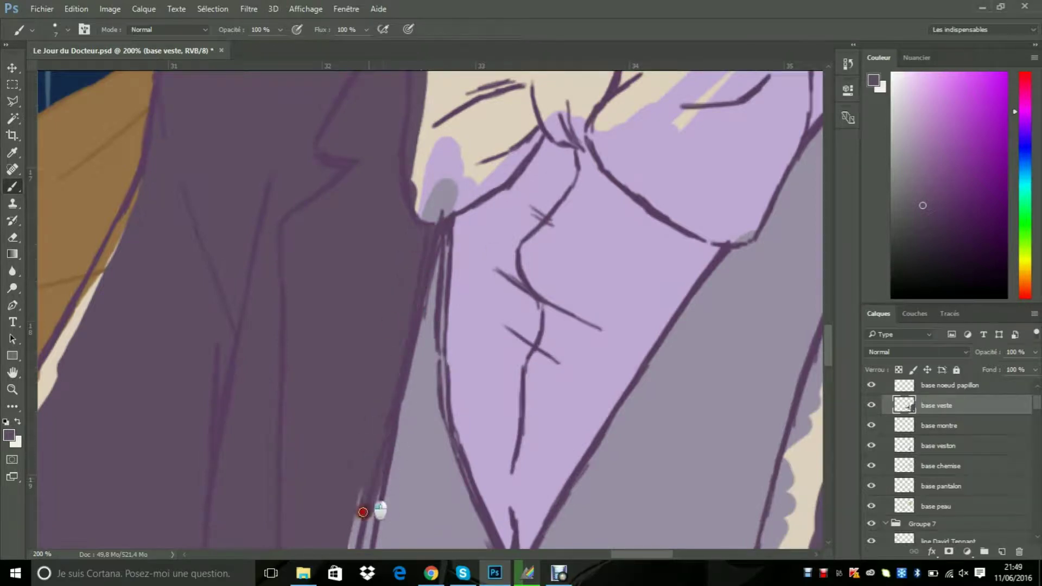
{"action": "left_click_drag", "start_coordinate": [131, 218], "coordinate": [74, 400]}
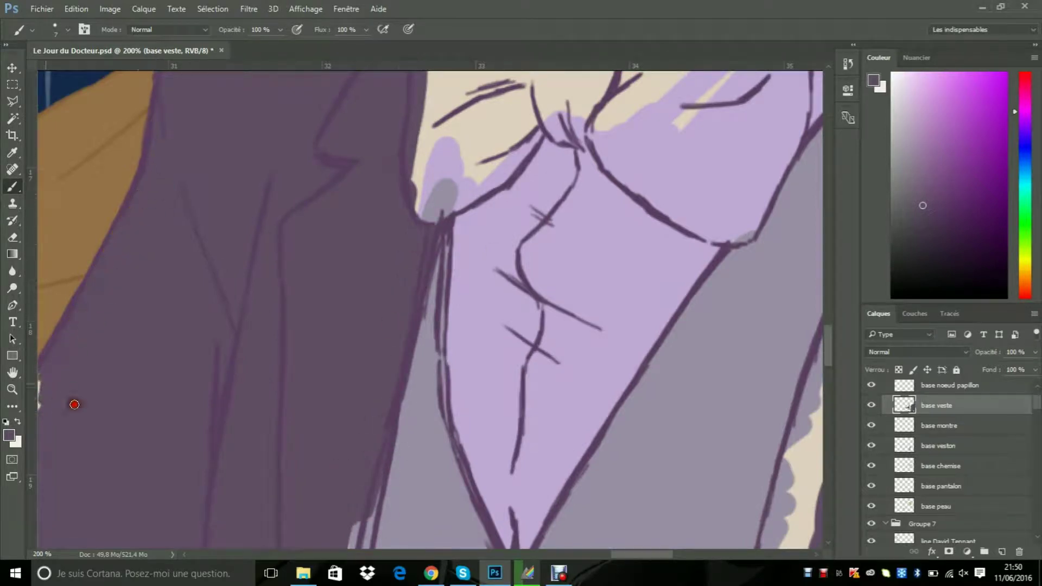
{"action": "scroll", "coordinate": [831, 360], "scroll_direction": "down", "scroll_amount": 6}
{"action": "scroll", "coordinate": [840, 379], "scroll_direction": "left", "scroll_amount": 5}
{"action": "scroll", "coordinate": [840, 382], "scroll_direction": "up", "scroll_amount": 1}
{"action": "mouse_move", "coordinate": [321, 81]}
{"action": "left_mouse_down"}
{"action": "mouse_move", "coordinate": [272, 204]}
{"action": "mouse_move", "coordinate": [58, 477]}
{"action": "mouse_move", "coordinate": [48, 508]}
{"action": "left_mouse_up"}
{"action": "mouse_move", "coordinate": [619, 288]}
{"action": "left_mouse_down"}
{"action": "mouse_move", "coordinate": [594, 353]}
{"action": "mouse_move", "coordinate": [597, 407]}
{"action": "mouse_move", "coordinate": [566, 481]}
{"action": "mouse_move", "coordinate": [591, 491]}
{"action": "left_mouse_up"}
Step: Fill the jacket edge beside the waistcoat buttons and the pale strips around the opening under the sleeve
{"action": "scroll", "coordinate": [592, 491], "scroll_direction": "down", "scroll_amount": 6}
{"action": "left_click_drag", "start_coordinate": [584, 98], "coordinate": [556, 317]}
{"action": "mouse_move", "coordinate": [555, 280]}
{"action": "left_mouse_down"}
{"action": "mouse_move", "coordinate": [561, 324]}
{"action": "mouse_move", "coordinate": [536, 431]}
{"action": "left_mouse_up"}
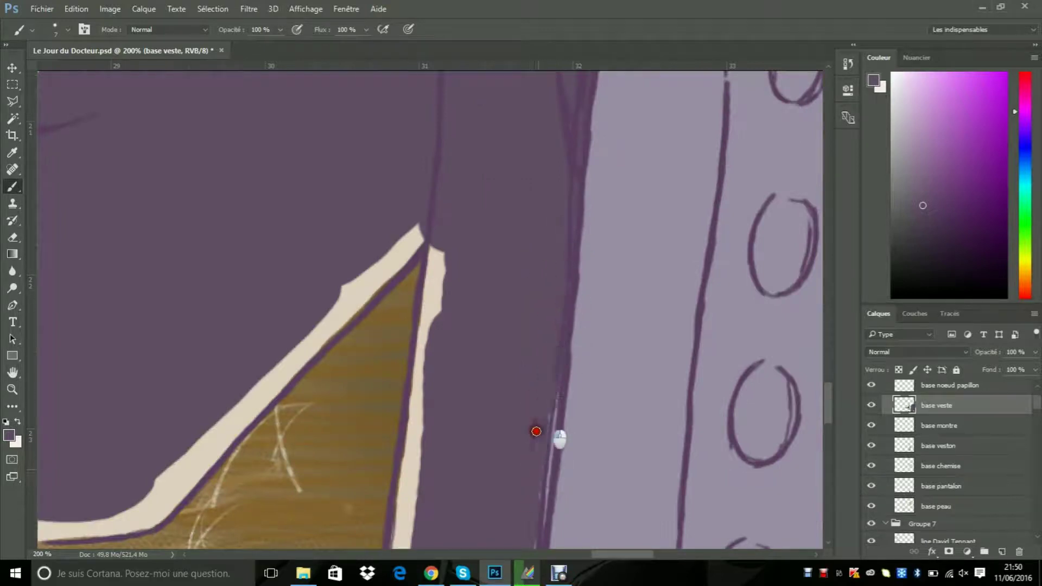
{"action": "mouse_move", "coordinate": [433, 274]}
{"action": "left_mouse_down"}
{"action": "mouse_move", "coordinate": [444, 324]}
{"action": "mouse_move", "coordinate": [406, 472]}
{"action": "left_mouse_up"}
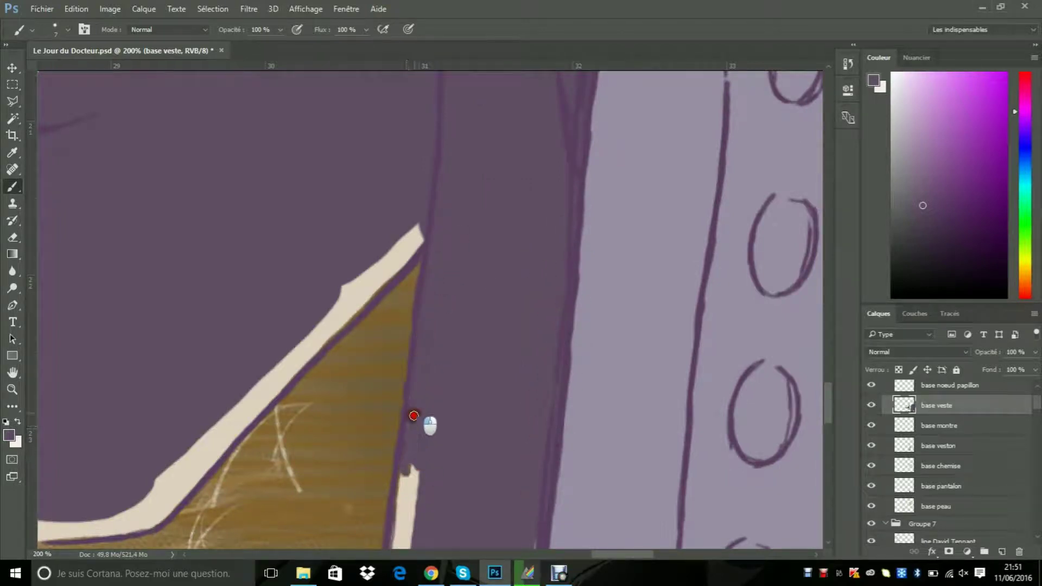
{"action": "mouse_move", "coordinate": [375, 256]}
{"action": "left_mouse_down"}
{"action": "mouse_move", "coordinate": [377, 286]}
{"action": "mouse_move", "coordinate": [254, 415]}
{"action": "mouse_move", "coordinate": [140, 507]}
{"action": "mouse_move", "coordinate": [143, 524]}
{"action": "left_mouse_up"}
Step: Continue filling both edges of the jacket's narrow front panel down past the sleeve opening
{"action": "scroll", "coordinate": [430, 449], "scroll_direction": "down", "scroll_amount": 5}
{"action": "left_click_drag", "start_coordinate": [542, 278], "coordinate": [514, 476]}
{"action": "left_click_drag", "start_coordinate": [398, 227], "coordinate": [394, 296]}
{"action": "left_click_drag", "start_coordinate": [825, 418], "coordinate": [826, 441]}
{"action": "left_click_drag", "start_coordinate": [387, 175], "coordinate": [370, 321]}
{"action": "left_click_drag", "start_coordinate": [525, 244], "coordinate": [504, 522]}
{"action": "left_click_drag", "start_coordinate": [380, 259], "coordinate": [334, 496]}
Step: Finish both edges of the jacket's front panel down to the picture's lower border
{"action": "left_click_drag", "start_coordinate": [827, 441], "coordinate": [829, 470]}
{"action": "left_click_drag", "start_coordinate": [502, 222], "coordinate": [491, 403]}
{"action": "mouse_move", "coordinate": [349, 163]}
{"action": "left_mouse_down"}
{"action": "mouse_move", "coordinate": [317, 220]}
{"action": "mouse_move", "coordinate": [321, 291]}
{"action": "mouse_move", "coordinate": [315, 241]}
{"action": "mouse_move", "coordinate": [296, 400]}
{"action": "mouse_move", "coordinate": [292, 358]}
{"action": "mouse_move", "coordinate": [300, 429]}
{"action": "mouse_move", "coordinate": [275, 506]}
{"action": "left_mouse_up"}
{"action": "left_click_drag", "start_coordinate": [495, 402], "coordinate": [499, 467]}
{"action": "left_click_drag", "start_coordinate": [829, 473], "coordinate": [829, 495]}
{"action": "mouse_move", "coordinate": [499, 326]}
{"action": "left_mouse_down"}
{"action": "mouse_move", "coordinate": [501, 242]}
{"action": "mouse_move", "coordinate": [500, 353]}
{"action": "left_mouse_up"}
{"action": "left_click_drag", "start_coordinate": [256, 327], "coordinate": [228, 355]}
{"action": "mouse_move", "coordinate": [271, 228]}
{"action": "left_mouse_down"}
{"action": "mouse_move", "coordinate": [270, 215]}
{"action": "mouse_move", "coordinate": [244, 320]}
{"action": "left_mouse_up"}
Step: Fill the pale gap in the sleeve's elbow crease and start the forearm's upper edge in purple
{"action": "mouse_move", "coordinate": [829, 485]}
{"action": "left_mouse_down"}
{"action": "mouse_move", "coordinate": [822, 370]}
{"action": "mouse_move", "coordinate": [826, 379]}
{"action": "left_mouse_up"}
{"action": "left_click_drag", "start_coordinate": [622, 554], "coordinate": [577, 554]}
{"action": "left_click_drag", "start_coordinate": [556, 282], "coordinate": [546, 271]}
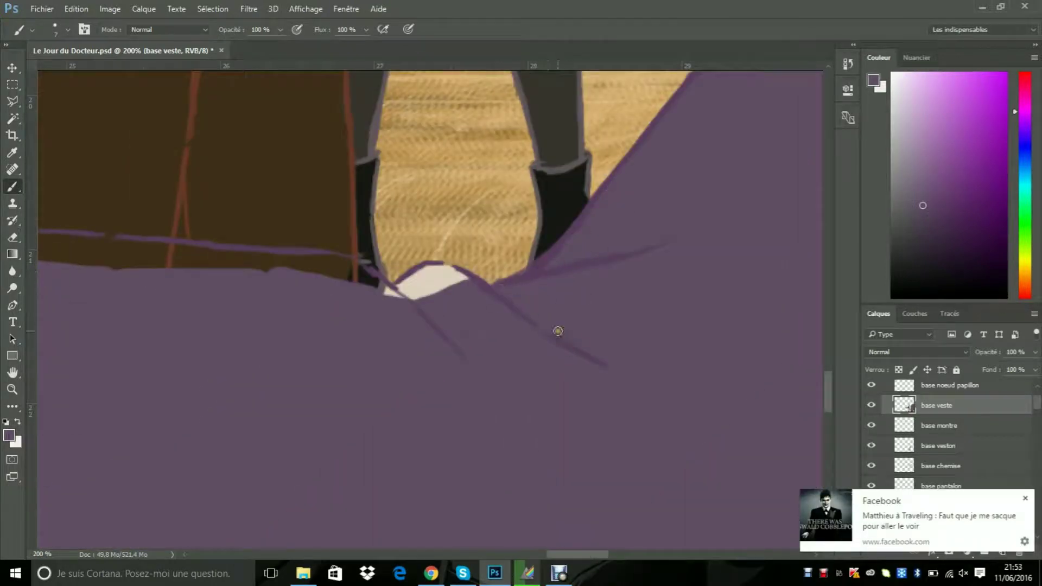
{"action": "left_click_drag", "start_coordinate": [389, 290], "coordinate": [420, 281]}
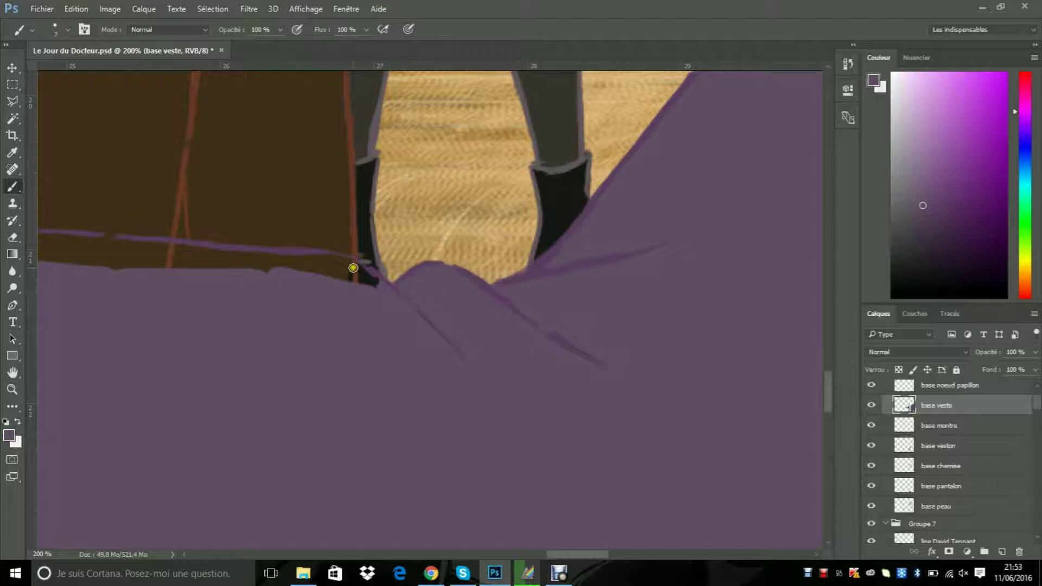
{"action": "left_click_drag", "start_coordinate": [335, 259], "coordinate": [356, 273]}
Step: Fill the forearm's underside and the sleeve's end at the cuff with a larger brush
{"action": "left_click_drag", "start_coordinate": [829, 379], "coordinate": [828, 403]}
{"action": "left_click", "coordinate": [68, 30]}
{"action": "left_click_drag", "start_coordinate": [76, 73], "coordinate": [79, 72]}
{"action": "mouse_move", "coordinate": [431, 353]}
{"action": "left_mouse_down"}
{"action": "mouse_move", "coordinate": [712, 360]}
{"action": "mouse_move", "coordinate": [589, 375]}
{"action": "mouse_move", "coordinate": [168, 346]}
{"action": "left_mouse_up"}
{"action": "scroll", "coordinate": [466, 402], "scroll_direction": "left", "scroll_amount": 5}
{"action": "mouse_move", "coordinate": [337, 304]}
{"action": "left_mouse_down"}
{"action": "mouse_move", "coordinate": [349, 325]}
{"action": "mouse_move", "coordinate": [372, 330]}
{"action": "mouse_move", "coordinate": [673, 343]}
{"action": "left_mouse_up"}
{"action": "left_click_drag", "start_coordinate": [391, 216], "coordinate": [379, 285]}
Step: Fill the sleeve's upper edge from the cuff back to the elbow crease in purple
{"action": "left_click_drag", "start_coordinate": [825, 417], "coordinate": [824, 397]}
{"action": "mouse_move", "coordinate": [317, 177]}
{"action": "left_mouse_down"}
{"action": "mouse_move", "coordinate": [383, 381]}
{"action": "mouse_move", "coordinate": [354, 243]}
{"action": "left_mouse_up"}
{"action": "mouse_move", "coordinate": [317, 179]}
{"action": "left_mouse_down"}
{"action": "mouse_move", "coordinate": [463, 177]}
{"action": "mouse_move", "coordinate": [724, 201]}
{"action": "mouse_move", "coordinate": [732, 210]}
{"action": "left_mouse_up"}
{"action": "left_click_drag", "start_coordinate": [525, 555], "coordinate": [565, 553]}
{"action": "left_click_drag", "start_coordinate": [234, 199], "coordinate": [369, 205]}
{"action": "left_click_drag", "start_coordinate": [557, 554], "coordinate": [658, 551]}
{"action": "mouse_move", "coordinate": [339, 141]}
{"action": "left_mouse_down"}
{"action": "mouse_move", "coordinate": [302, 233]}
{"action": "mouse_move", "coordinate": [270, 372]}
{"action": "mouse_move", "coordinate": [259, 527]}
{"action": "mouse_move", "coordinate": [314, 412]}
{"action": "mouse_move", "coordinate": [340, 438]}
{"action": "mouse_move", "coordinate": [332, 297]}
{"action": "mouse_move", "coordinate": [399, 138]}
{"action": "left_mouse_up"}
Step: Fill the opposite lapel, the collar and the top of the far shoulder up to their outlines
{"action": "scroll", "coordinate": [259, 526], "scroll_direction": "up", "scroll_amount": 5}
{"action": "scroll", "coordinate": [723, 361], "scroll_direction": "up", "scroll_amount": 5}
{"action": "mouse_move", "coordinate": [369, 448]}
{"action": "left_mouse_down"}
{"action": "mouse_move", "coordinate": [428, 247]}
{"action": "mouse_move", "coordinate": [491, 122]}
{"action": "left_mouse_up"}
{"action": "left_click_drag", "start_coordinate": [827, 346], "coordinate": [829, 320]}
{"action": "mouse_move", "coordinate": [500, 394]}
{"action": "left_mouse_down"}
{"action": "mouse_move", "coordinate": [626, 199]}
{"action": "mouse_move", "coordinate": [638, 160]}
{"action": "mouse_move", "coordinate": [697, 122]}
{"action": "left_mouse_up"}
{"action": "scroll", "coordinate": [749, 246], "scroll_direction": "up", "scroll_amount": 3}
{"action": "left_click_drag", "start_coordinate": [749, 246], "coordinate": [724, 340]}
{"action": "scroll", "coordinate": [723, 339], "scroll_direction": "right", "scroll_amount": 6}
{"action": "mouse_move", "coordinate": [473, 280]}
{"action": "left_mouse_down"}
{"action": "mouse_move", "coordinate": [425, 269]}
{"action": "mouse_move", "coordinate": [532, 266]}
{"action": "mouse_move", "coordinate": [808, 176]}
{"action": "left_mouse_up"}
Step: Fill the far shoulder's outer edge and the jacket's back edge down to the lower border
{"action": "left_click_drag", "start_coordinate": [682, 554], "coordinate": [703, 554]}
{"action": "mouse_move", "coordinate": [550, 197]}
{"action": "left_mouse_down"}
{"action": "mouse_move", "coordinate": [572, 249]}
{"action": "mouse_move", "coordinate": [638, 311]}
{"action": "mouse_move", "coordinate": [642, 296]}
{"action": "mouse_move", "coordinate": [759, 482]}
{"action": "left_mouse_up"}
{"action": "scroll", "coordinate": [760, 477], "scroll_direction": "down", "scroll_amount": 3}
{"action": "left_click_drag", "start_coordinate": [765, 279], "coordinate": [803, 391]}
{"action": "left_click_drag", "start_coordinate": [828, 315], "coordinate": [830, 463]}
{"action": "mouse_move", "coordinate": [684, 472]}
{"action": "left_mouse_down"}
{"action": "mouse_move", "coordinate": [798, 349]}
{"action": "mouse_move", "coordinate": [714, 461]}
{"action": "left_mouse_up"}
{"action": "scroll", "coordinate": [754, 442], "scroll_direction": "down", "scroll_amount": 3}
{"action": "mouse_move", "coordinate": [685, 249]}
{"action": "left_mouse_down"}
{"action": "mouse_move", "coordinate": [682, 429]}
{"action": "mouse_move", "coordinate": [706, 456]}
{"action": "left_mouse_up"}
Step: Fill the far jacket panel's inner edge along the waistcoat, working up from the hem
{"action": "left_click_drag", "start_coordinate": [727, 554], "coordinate": [656, 555]}
{"action": "mouse_move", "coordinate": [547, 334]}
{"action": "left_mouse_down"}
{"action": "mouse_move", "coordinate": [557, 312]}
{"action": "mouse_move", "coordinate": [547, 106]}
{"action": "left_mouse_up"}
{"action": "left_click_drag", "start_coordinate": [826, 496], "coordinate": [825, 471]}
{"action": "left_click_drag", "start_coordinate": [547, 440], "coordinate": [543, 326]}
{"action": "mouse_move", "coordinate": [540, 247]}
{"action": "left_mouse_down"}
{"action": "mouse_move", "coordinate": [537, 270]}
{"action": "mouse_move", "coordinate": [560, 184]}
{"action": "left_mouse_up"}
{"action": "left_click_drag", "start_coordinate": [559, 114], "coordinate": [546, 223]}
{"action": "left_click_drag", "start_coordinate": [831, 472], "coordinate": [832, 444]}
{"action": "mouse_move", "coordinate": [560, 82]}
{"action": "left_mouse_down"}
{"action": "mouse_move", "coordinate": [543, 437]}
{"action": "mouse_move", "coordinate": [539, 369]}
{"action": "left_mouse_up"}
{"action": "left_click_drag", "start_coordinate": [829, 430], "coordinate": [828, 402]}
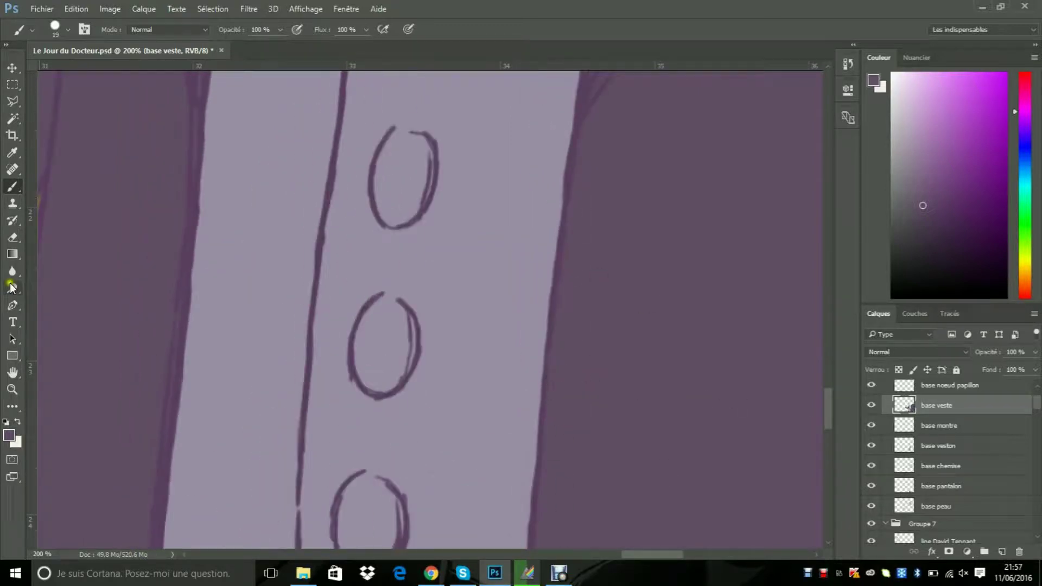
Step: On the "base noeud papillon" layer, fill the whole bow tie in near-black
{"action": "left_click", "coordinate": [11, 389]}
{"action": "left_click", "coordinate": [165, 220]}
{"action": "left_click", "coordinate": [168, 233]}
{"action": "left_click", "coordinate": [168, 233]}
{"action": "left_click", "coordinate": [186, 239]}
{"action": "left_click", "coordinate": [217, 246]}
{"action": "left_click", "coordinate": [248, 252]}
{"action": "scroll", "coordinate": [603, 340], "scroll_direction": "up", "scroll_amount": 5}
{"action": "left_click", "coordinate": [985, 386]}
{"action": "key", "text": "b"}
{"action": "left_click_drag", "start_coordinate": [441, 267], "coordinate": [450, 258]}
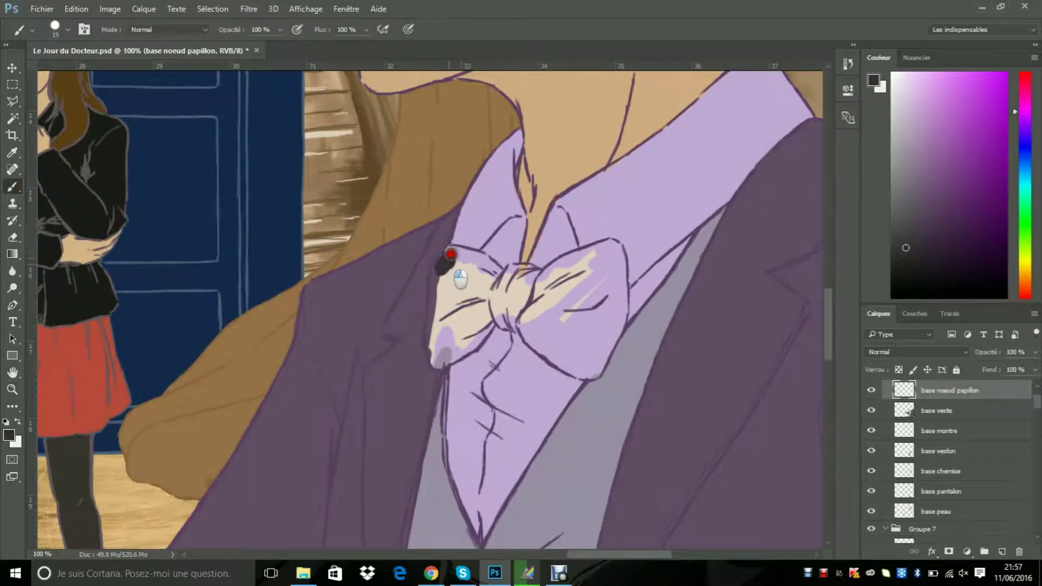
{"action": "mouse_move", "coordinate": [431, 332]}
{"action": "left_mouse_down"}
{"action": "mouse_move", "coordinate": [470, 309]}
{"action": "mouse_move", "coordinate": [457, 257]}
{"action": "mouse_move", "coordinate": [514, 271]}
{"action": "mouse_move", "coordinate": [610, 245]}
{"action": "mouse_move", "coordinate": [536, 342]}
{"action": "mouse_move", "coordinate": [591, 353]}
{"action": "mouse_move", "coordinate": [613, 248]}
{"action": "left_mouse_up"}
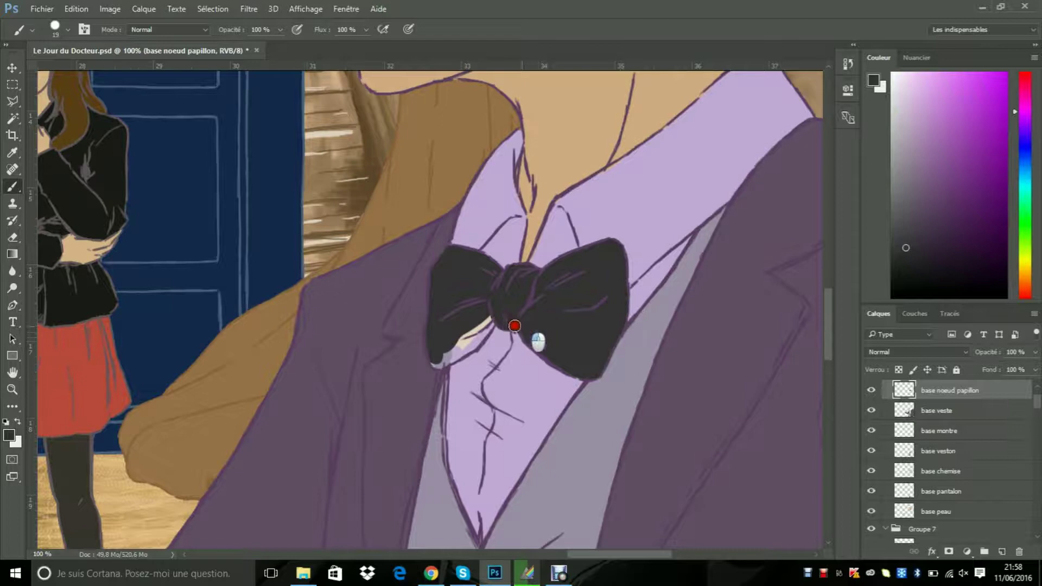
{"action": "left_click_drag", "start_coordinate": [512, 321], "coordinate": [436, 361]}
{"action": "key", "text": "z"}
{"action": "left_click_drag", "start_coordinate": [138, 184], "coordinate": [184, 287]}
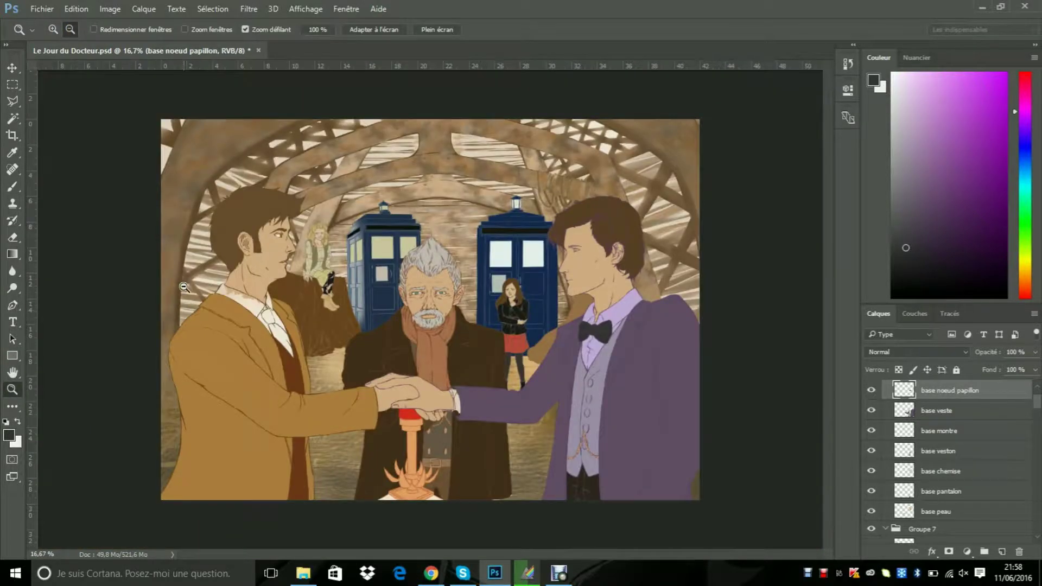
Step: On the "base chemise" layer, fill the shirt cuff at the wrist in the shirt's lavender, using a smaller brush for the edges
{"action": "left_click", "coordinate": [230, 314]}
{"action": "left_click", "coordinate": [231, 314]}
{"action": "left_click", "coordinate": [230, 314]}
{"action": "left_click", "coordinate": [230, 314]}
{"action": "left_click_drag", "start_coordinate": [1036, 403], "coordinate": [1036, 413]}
{"action": "mouse_move", "coordinate": [460, 555]}
{"action": "left_mouse_down"}
{"action": "mouse_move", "coordinate": [641, 554]}
{"action": "mouse_move", "coordinate": [518, 554]}
{"action": "left_mouse_up"}
{"action": "left_click", "coordinate": [16, 190]}
{"action": "left_click_drag", "start_coordinate": [828, 313], "coordinate": [828, 349]}
{"action": "left_click_drag", "start_coordinate": [1036, 413], "coordinate": [1036, 405]}
{"action": "left_click", "coordinate": [940, 420]}
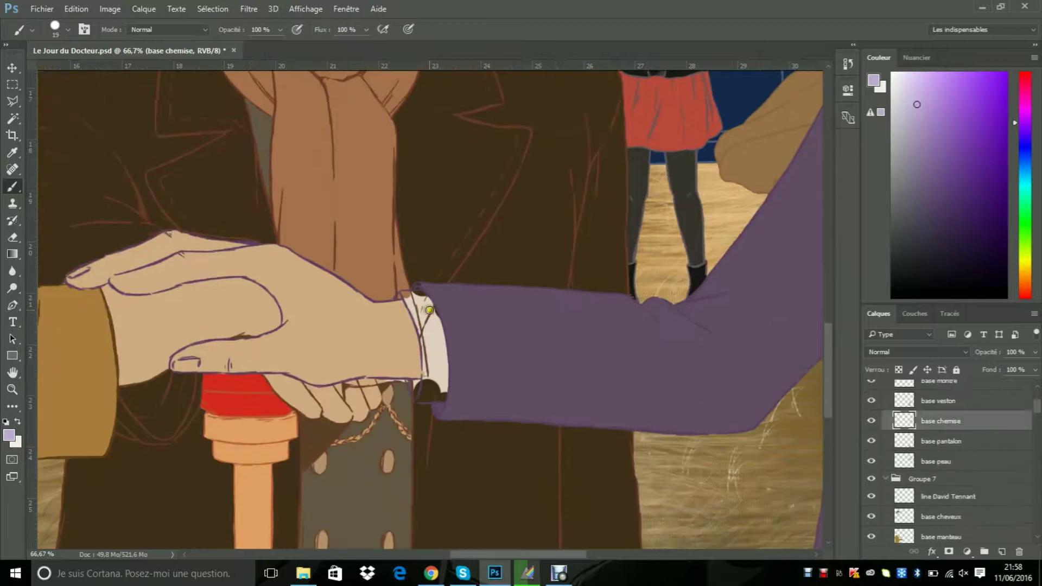
{"action": "left_click", "coordinate": [12, 389]}
{"action": "left_click", "coordinate": [451, 360]}
{"action": "left_click", "coordinate": [451, 360]}
{"action": "left_click", "coordinate": [12, 187]}
{"action": "mouse_move", "coordinate": [328, 427]}
{"action": "left_mouse_down"}
{"action": "mouse_move", "coordinate": [408, 474]}
{"action": "mouse_move", "coordinate": [382, 421]}
{"action": "mouse_move", "coordinate": [428, 342]}
{"action": "mouse_move", "coordinate": [380, 397]}
{"action": "mouse_move", "coordinate": [318, 165]}
{"action": "mouse_move", "coordinate": [374, 165]}
{"action": "left_mouse_up"}
{"action": "left_click", "coordinate": [68, 30]}
{"action": "left_click_drag", "start_coordinate": [82, 68], "coordinate": [77, 67]}
{"action": "left_click_drag", "start_coordinate": [293, 170], "coordinate": [315, 159]}
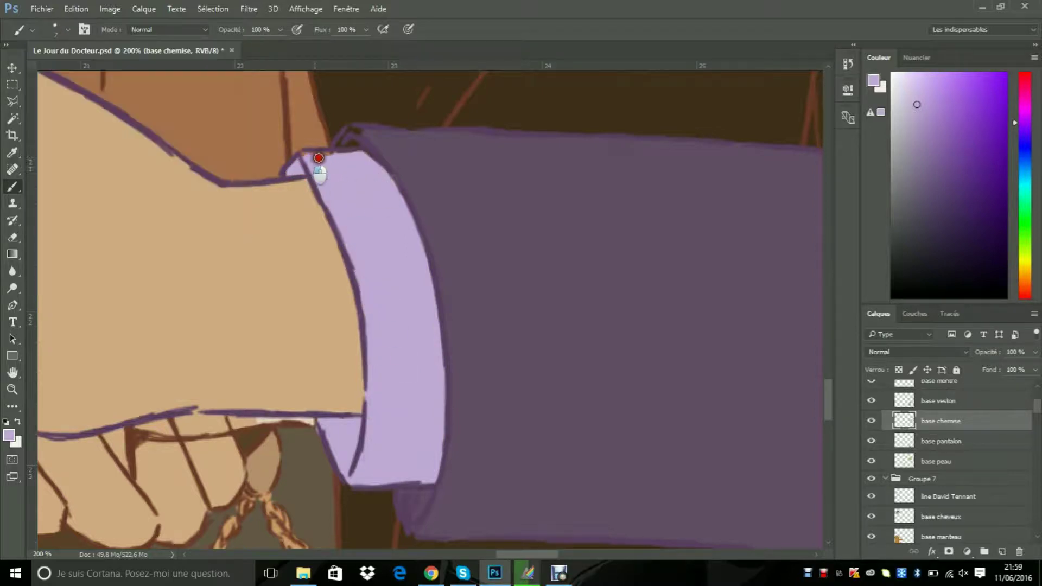
Step: On the "base veste" layer, fill the small gap at the sleeve's upper corner by the cuff with the jacket's sampled purple
{"action": "left_click", "coordinate": [12, 152]}
{"action": "left_click", "coordinate": [961, 383]}
{"action": "left_click", "coordinate": [1036, 388]}
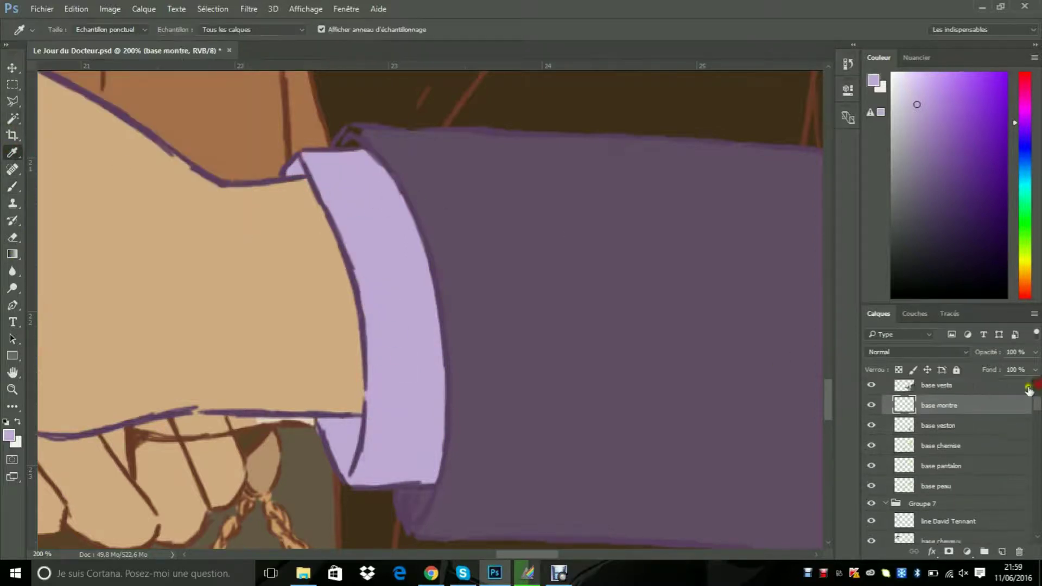
{"action": "left_click", "coordinate": [950, 388]}
{"action": "left_click", "coordinate": [706, 337]}
{"action": "left_click", "coordinate": [15, 188]}
{"action": "left_click_drag", "start_coordinate": [346, 144], "coordinate": [356, 130]}
Step: On the "line John Hurt" layer, erase the brown line segment between the fingers and the purple-edged shirt cuff
{"action": "left_click", "coordinate": [12, 237]}
{"action": "left_click", "coordinate": [313, 433], "text": "ctrl"}
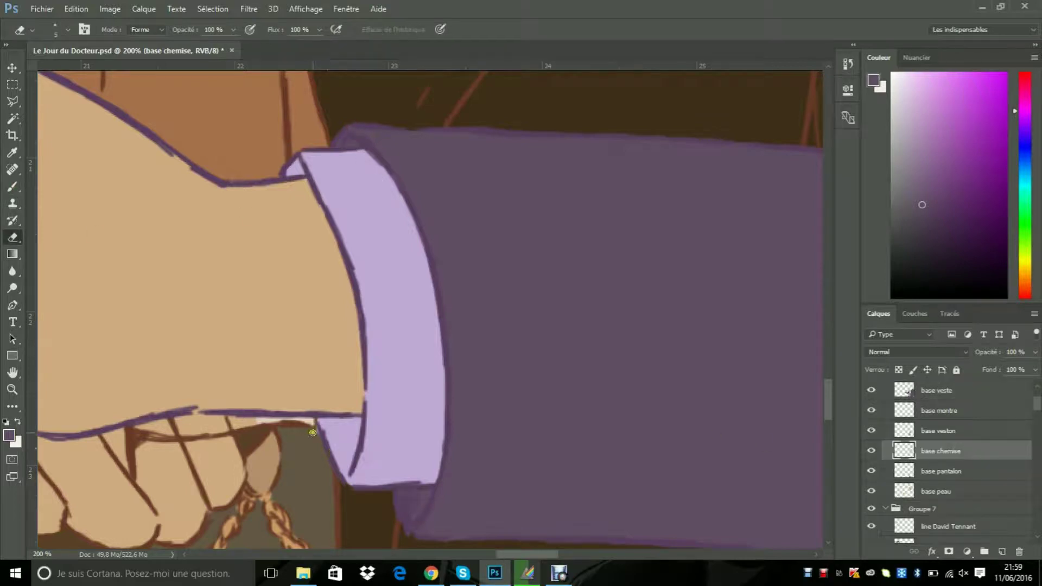
{"action": "left_click", "coordinate": [14, 388]}
{"action": "left_click", "coordinate": [161, 333]}
{"action": "left_click", "coordinate": [161, 332]}
{"action": "left_click_drag", "start_coordinate": [558, 554], "coordinate": [515, 554]}
{"action": "left_click_drag", "start_coordinate": [1037, 400], "coordinate": [1036, 420]}
{"action": "left_click", "coordinate": [953, 427]}
{"action": "left_click", "coordinate": [52, 29]}
{"action": "left_click", "coordinate": [438, 376]}
{"action": "left_click", "coordinate": [438, 376]}
{"action": "left_click", "coordinate": [438, 376]}
{"action": "key", "text": "e"}
{"action": "mouse_move", "coordinate": [338, 350]}
{"action": "left_mouse_down"}
{"action": "mouse_move", "coordinate": [312, 348]}
{"action": "mouse_move", "coordinate": [431, 358]}
{"action": "left_mouse_up"}
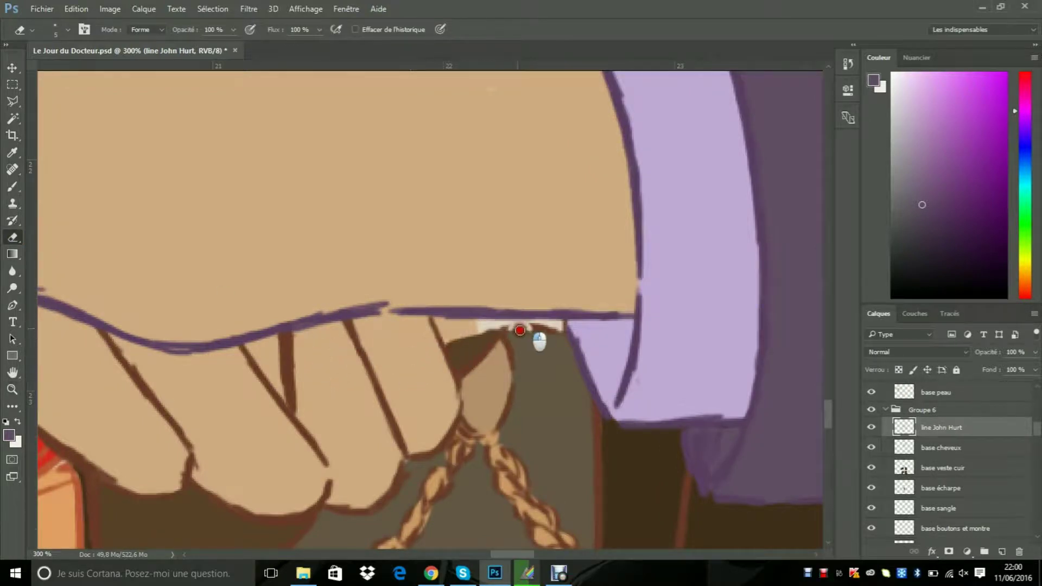
Step: Paint over the erased gap beside the cuff with a 7 px brush in the line art's sampled brown
{"action": "left_click", "coordinate": [11, 153]}
{"action": "left_click", "coordinate": [479, 352]}
{"action": "left_click", "coordinate": [12, 186]}
{"action": "left_click", "coordinate": [68, 30]}
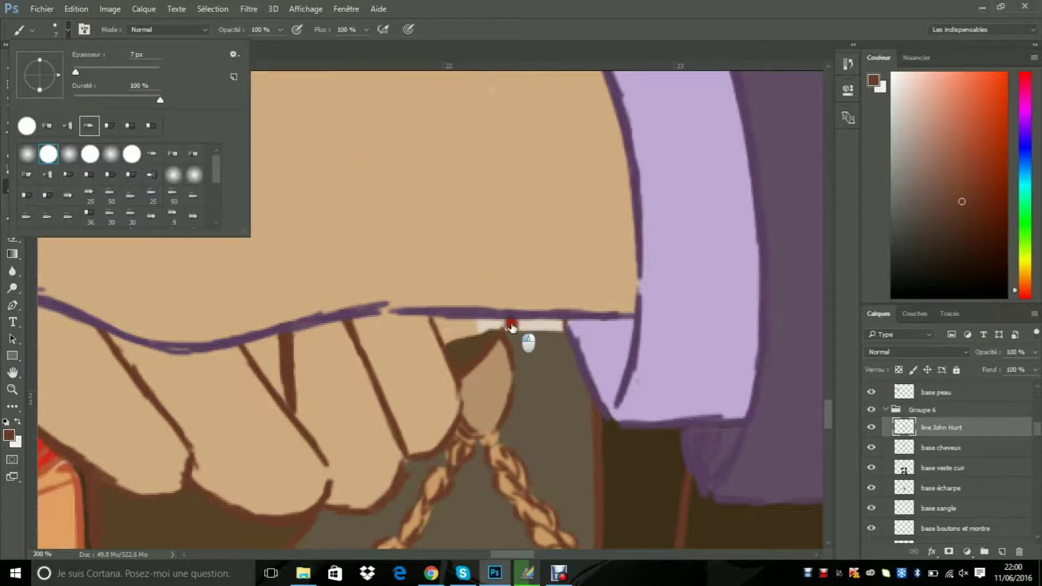
{"action": "left_click", "coordinate": [511, 327]}
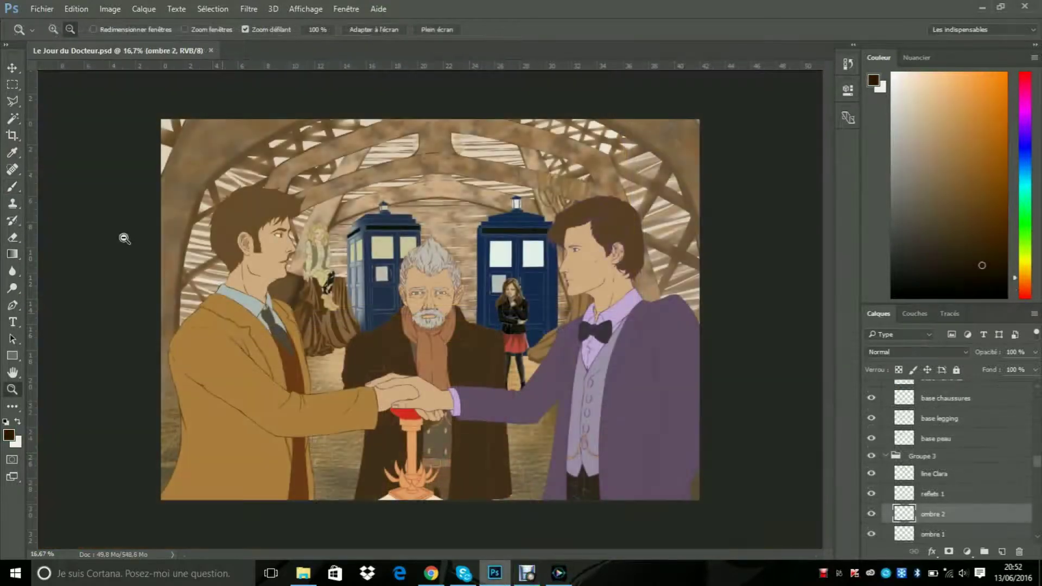
Step: On the "line Clara" layer, paint light grey-beige highlight lines along the jacket's lit outer sleeve with a very fine brush
{"action": "left_click_drag", "start_coordinate": [416, 475], "coordinate": [731, 360]}
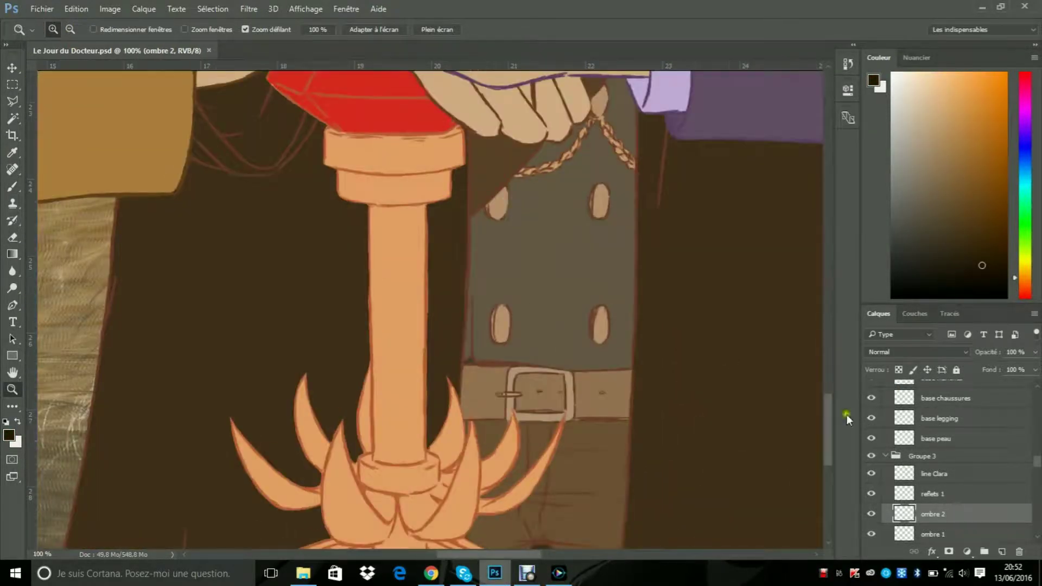
{"action": "left_click_drag", "start_coordinate": [828, 426], "coordinate": [828, 296]}
{"action": "left_click_drag", "start_coordinate": [499, 553], "coordinate": [589, 553]}
{"action": "left_click", "coordinate": [484, 389]}
{"action": "left_click_drag", "start_coordinate": [907, 235], "coordinate": [900, 104]}
{"action": "left_click", "coordinate": [935, 474]}
{"action": "left_click", "coordinate": [12, 186]}
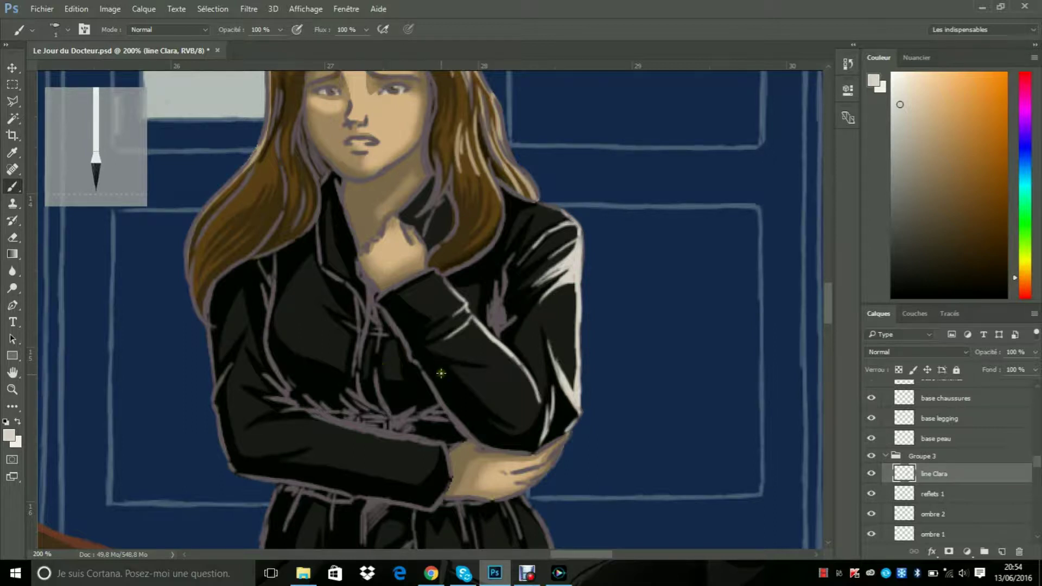
Step: Paint light highlight lines over the line art of Clara's jacket hem, its folds, the collar and the front fastening
{"action": "scroll", "coordinate": [832, 309], "scroll_direction": "down", "scroll_amount": 5}
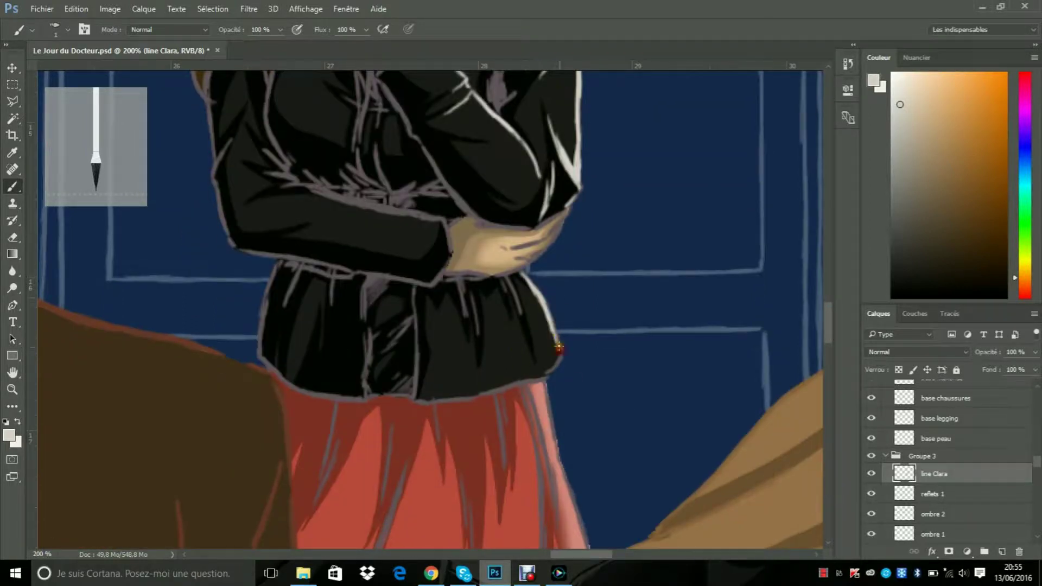
{"action": "left_click_drag", "start_coordinate": [550, 330], "coordinate": [555, 361]}
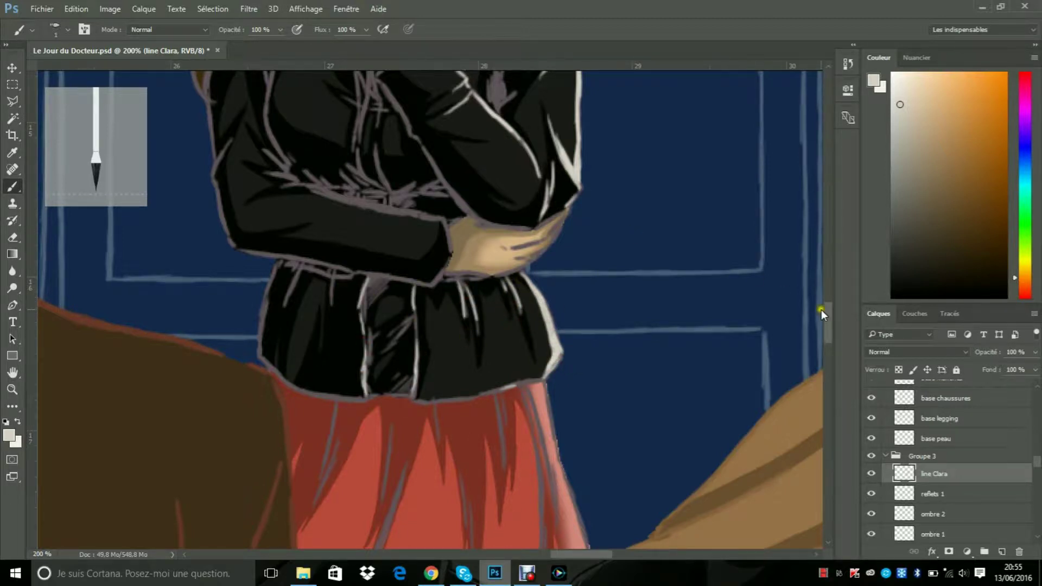
{"action": "scroll", "coordinate": [808, 305], "scroll_direction": "up", "scroll_amount": 3}
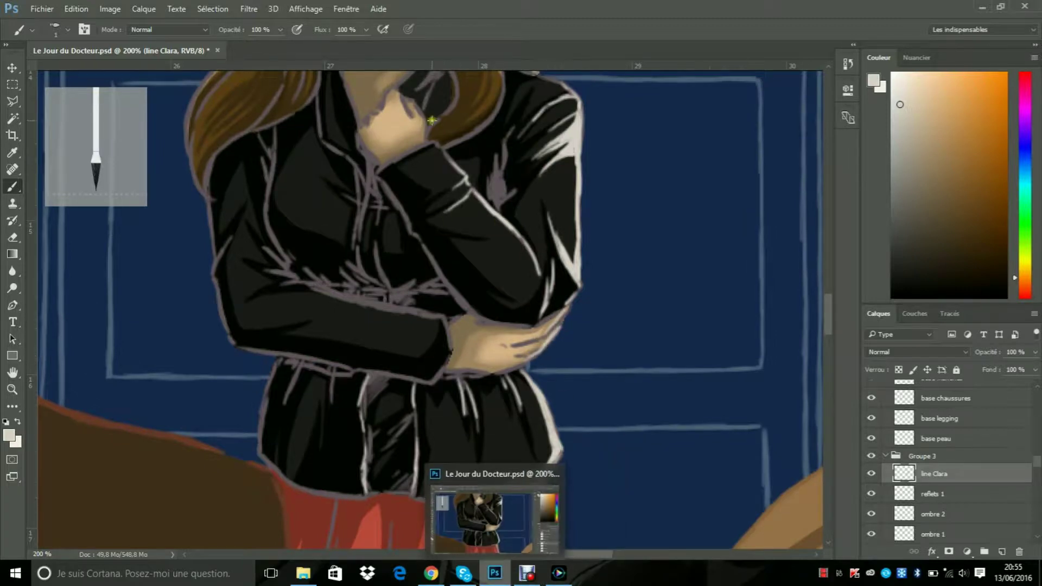
{"action": "scroll", "coordinate": [668, 305], "scroll_direction": "up", "scroll_amount": 4}
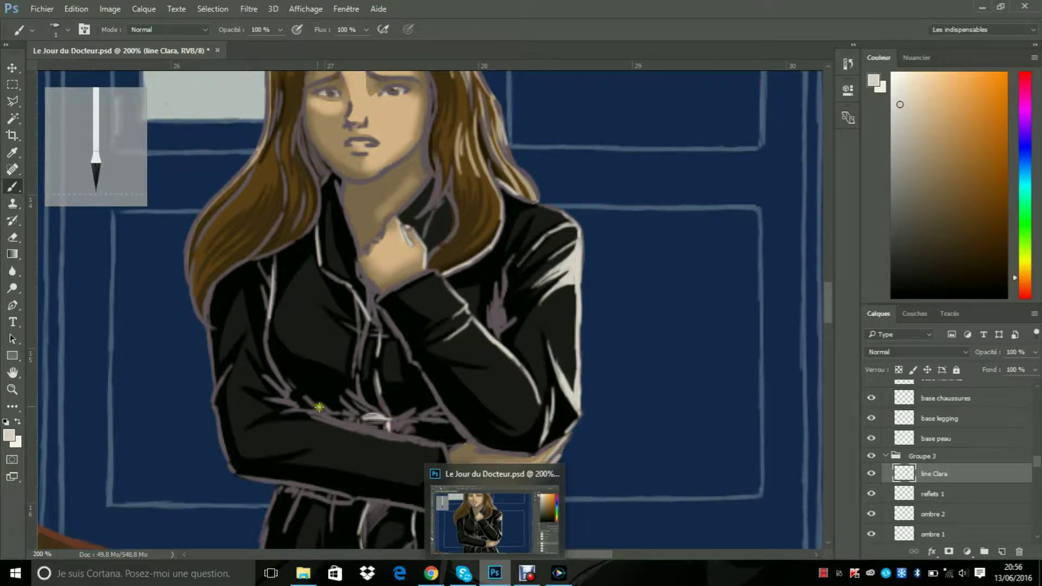
{"action": "scroll", "coordinate": [697, 393], "scroll_direction": "down", "scroll_amount": 4}
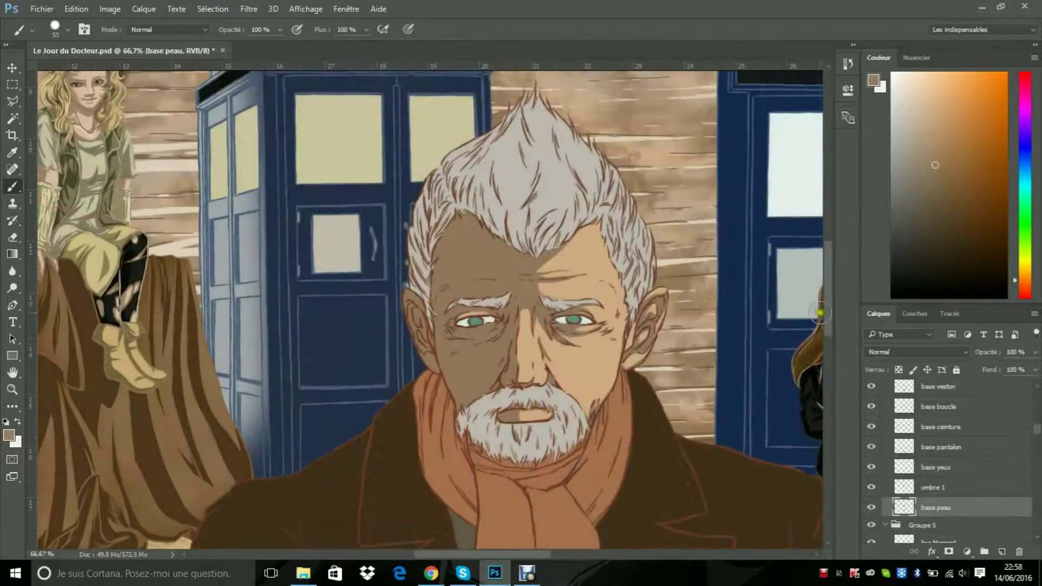
Step: On the older man's skin "ombre 1" layer, soften the forehead shadow's edge below the hairline with a 101 px soft brush
{"action": "left_click_drag", "start_coordinate": [823, 310], "coordinate": [844, 305]}
{"action": "left_click", "coordinate": [931, 487]}
{"action": "left_click", "coordinate": [12, 389]}
{"action": "left_click", "coordinate": [53, 31]}
{"action": "left_click_drag", "start_coordinate": [575, 277], "coordinate": [652, 276]}
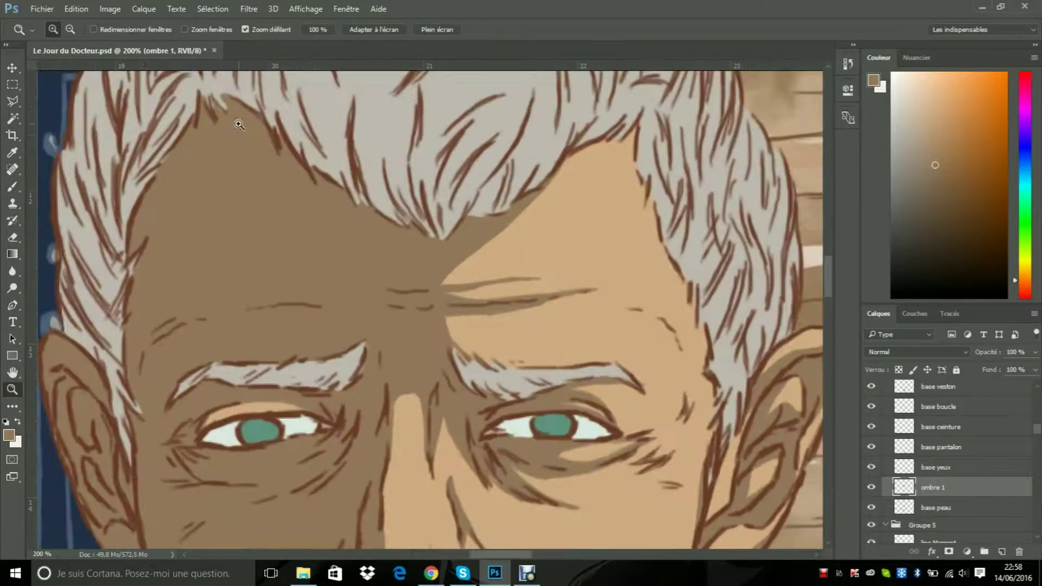
{"action": "left_click", "coordinate": [12, 187]}
{"action": "left_click", "coordinate": [61, 29]}
{"action": "left_click", "coordinate": [47, 126]}
{"action": "mouse_move", "coordinate": [512, 205]}
{"action": "left_mouse_down"}
{"action": "mouse_move", "coordinate": [464, 213]}
{"action": "mouse_move", "coordinate": [416, 245]}
{"action": "left_mouse_up"}
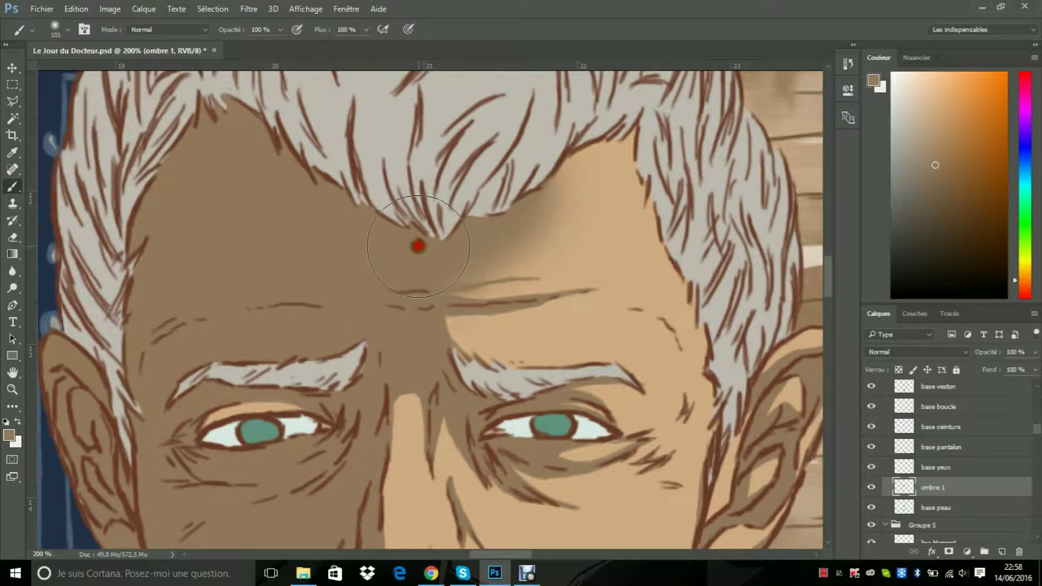
Step: Blend the forehead shadow's edge down to between the eyebrows with the soft brush set to 86 px
{"action": "left_click", "coordinate": [68, 29]}
{"action": "left_click_drag", "start_coordinate": [113, 72], "coordinate": [109, 72]}
{"action": "left_click", "coordinate": [424, 336]}
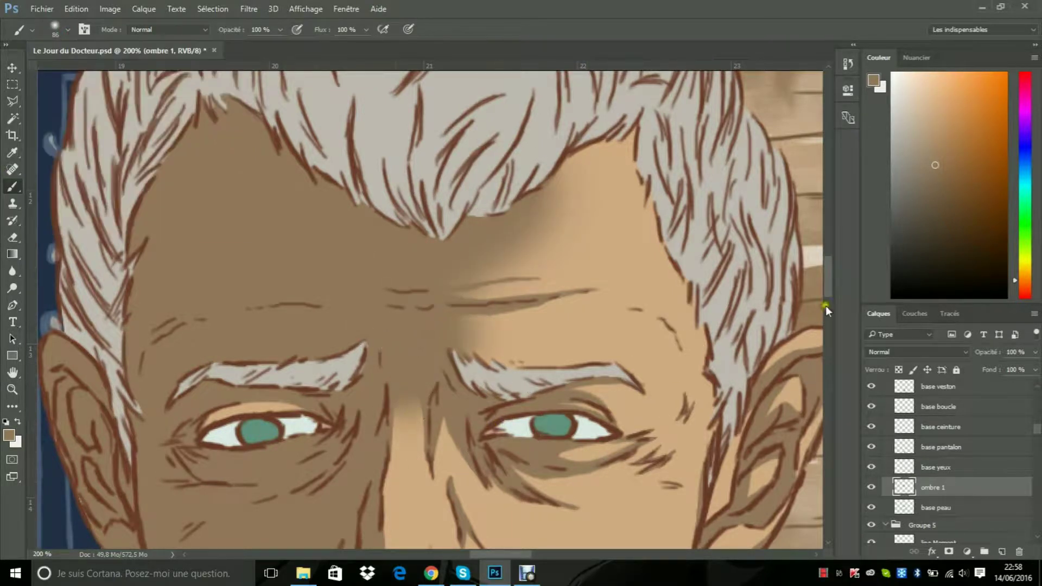
Step: Erase the shadow from the temple and outer forehead on the shaded side of the face with a soft 79 px eraser
{"action": "scroll", "coordinate": [400, 365], "scroll_direction": "down", "scroll_amount": 5}
{"action": "key", "text": "g"}
{"action": "key", "text": "e"}
{"action": "left_click", "coordinate": [68, 29]}
{"action": "left_click_drag", "start_coordinate": [86, 72], "coordinate": [81, 73]}
{"action": "left_click_drag", "start_coordinate": [828, 303], "coordinate": [828, 294]}
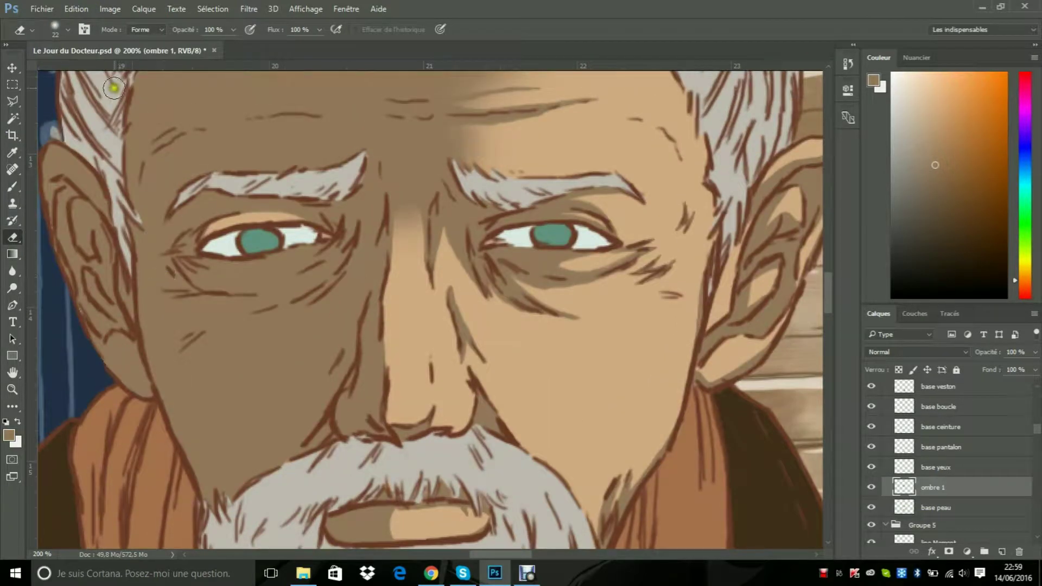
{"action": "scroll", "coordinate": [145, 130], "scroll_direction": "up", "scroll_amount": 3}
{"action": "left_click", "coordinate": [67, 29]}
{"action": "left_click_drag", "start_coordinate": [84, 72], "coordinate": [107, 73]}
{"action": "mouse_move", "coordinate": [145, 270]}
{"action": "left_mouse_down"}
{"action": "mouse_move", "coordinate": [156, 293]}
{"action": "mouse_move", "coordinate": [132, 372]}
{"action": "mouse_move", "coordinate": [92, 404]}
{"action": "left_mouse_up"}
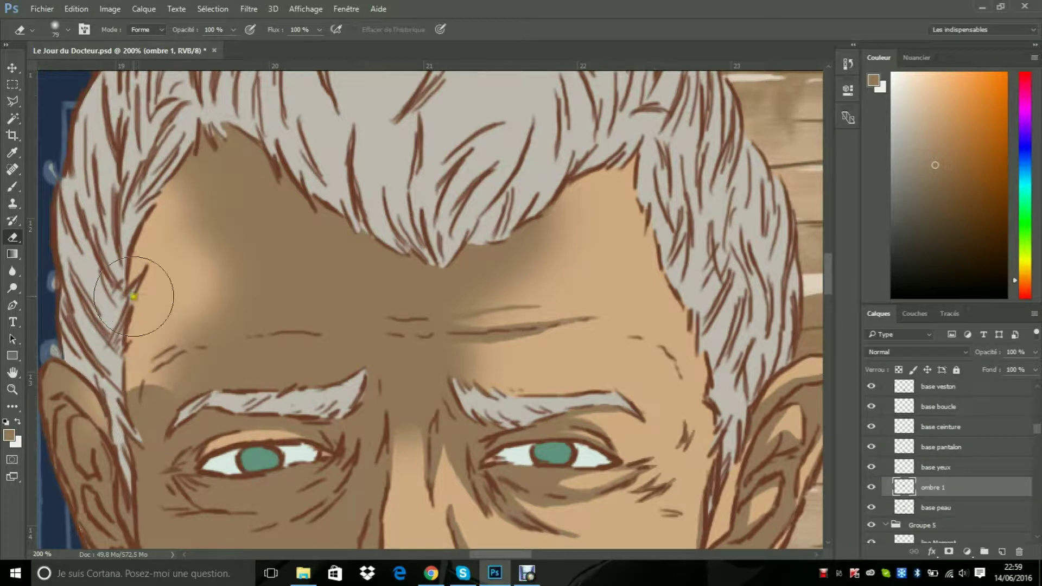
{"action": "left_click", "coordinate": [936, 508]}
{"action": "left_click", "coordinate": [76, 9]}
{"action": "left_click", "coordinate": [91, 49]}
{"action": "left_click_drag", "start_coordinate": [149, 417], "coordinate": [132, 377]}
{"action": "key", "text": "ctrl+z"}
{"action": "scroll", "coordinate": [190, 307], "scroll_direction": "down", "scroll_amount": 3}
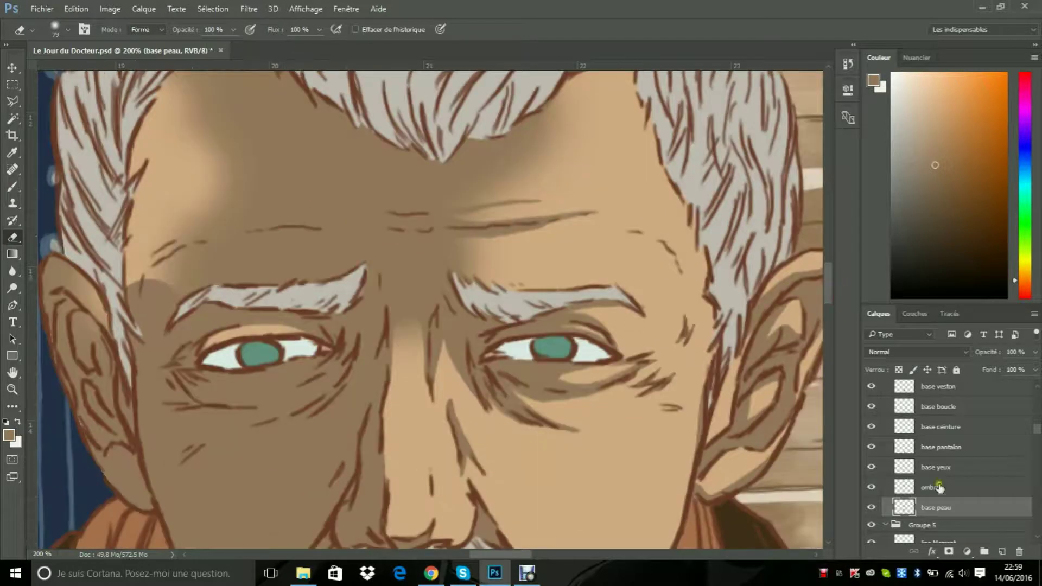
Step: On the "ombre 1" layer, blend the sampled light skin tone over the shaded side's temple, upper cheek and ear
{"action": "left_click", "coordinate": [938, 487]}
{"action": "key", "text": "i"}
{"action": "left_click", "coordinate": [163, 196]}
{"action": "left_click", "coordinate": [12, 186]}
{"action": "left_click_drag", "start_coordinate": [151, 300], "coordinate": [133, 293]}
{"action": "mouse_move", "coordinate": [133, 348]}
{"action": "left_mouse_down"}
{"action": "mouse_move", "coordinate": [184, 481]}
{"action": "mouse_move", "coordinate": [162, 412]}
{"action": "left_mouse_up"}
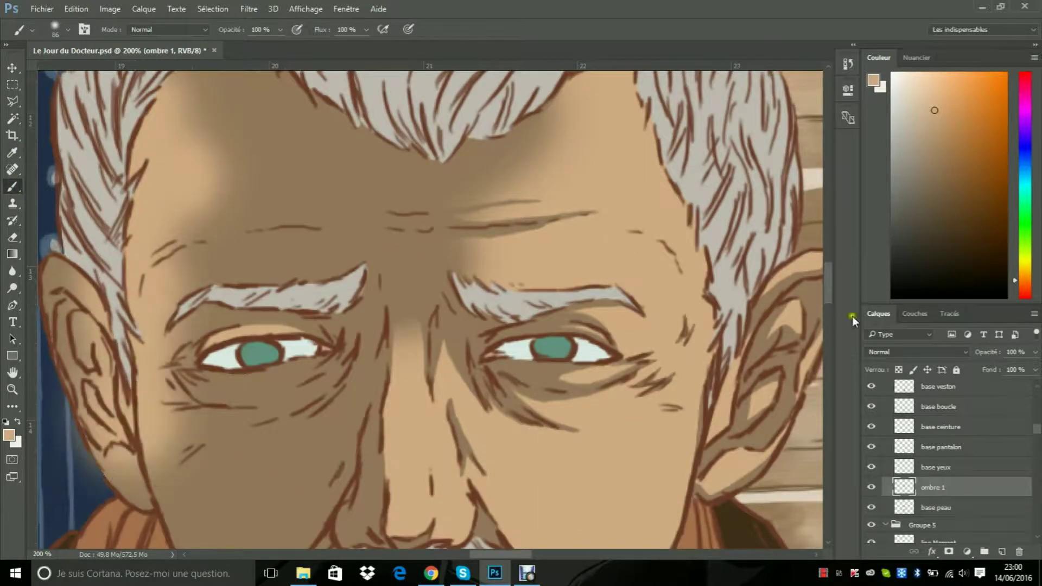
Step: Paint a lighter skin tone down the outer edge of the shaded cheek to the beard
{"action": "mouse_move", "coordinate": [151, 134]}
{"action": "left_mouse_down"}
{"action": "mouse_move", "coordinate": [114, 271]}
{"action": "mouse_move", "coordinate": [132, 465]}
{"action": "mouse_move", "coordinate": [153, 483]}
{"action": "left_mouse_up"}
{"action": "left_click_drag", "start_coordinate": [830, 292], "coordinate": [831, 308]}
{"action": "left_click_drag", "start_coordinate": [163, 369], "coordinate": [197, 444]}
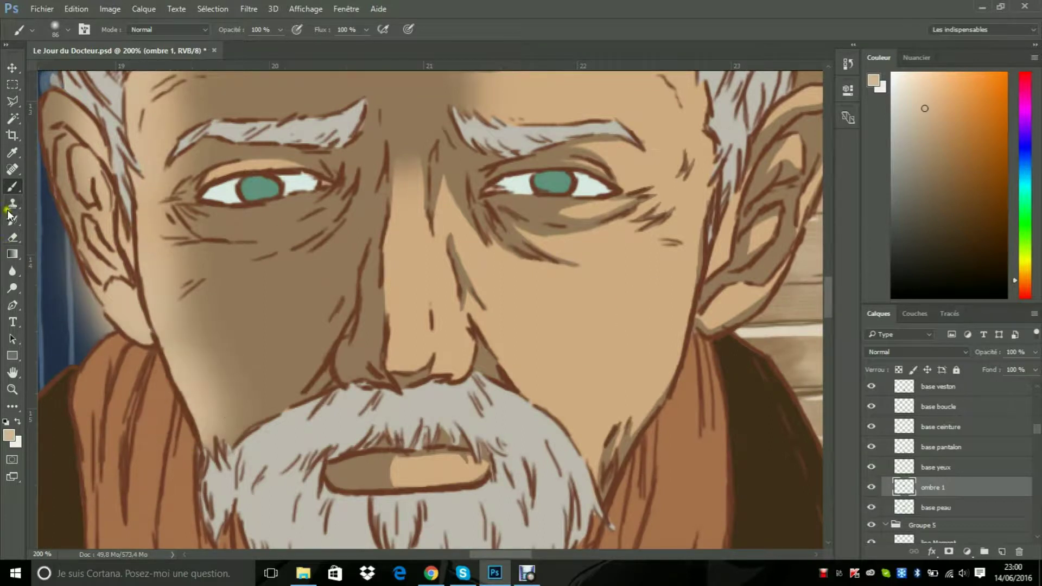
Step: Erase the skin-tone spill on the background outside the ear on the shaded side of the face
{"action": "left_click", "coordinate": [12, 237]}
{"action": "left_click", "coordinate": [67, 30]}
{"action": "left_click", "coordinate": [67, 127]}
{"action": "mouse_move", "coordinate": [102, 332]}
{"action": "left_mouse_down"}
{"action": "mouse_move", "coordinate": [80, 302]}
{"action": "mouse_move", "coordinate": [128, 337]}
{"action": "mouse_move", "coordinate": [74, 195]}
{"action": "left_mouse_up"}
{"action": "left_click_drag", "start_coordinate": [486, 554], "coordinate": [474, 554]}
{"action": "left_click_drag", "start_coordinate": [258, 119], "coordinate": [244, 264]}
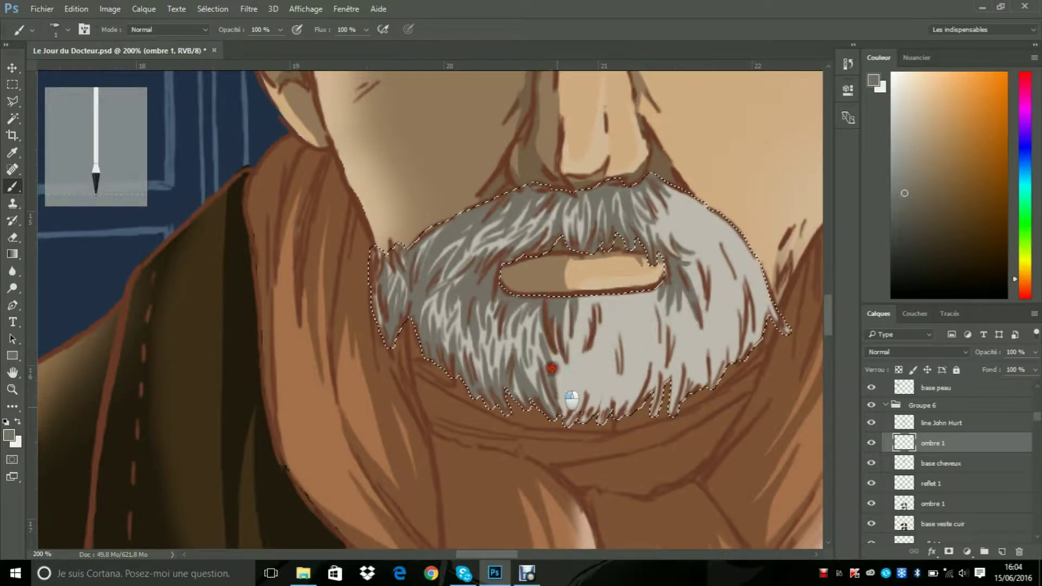
Step: On the beard's "ombre 1" layer, paint fine dark grey hair strokes through the middle of the chin and below the mouth
{"action": "left_click_drag", "start_coordinate": [561, 369], "coordinate": [577, 387]}
{"action": "left_click_drag", "start_coordinate": [578, 350], "coordinate": [573, 385]}
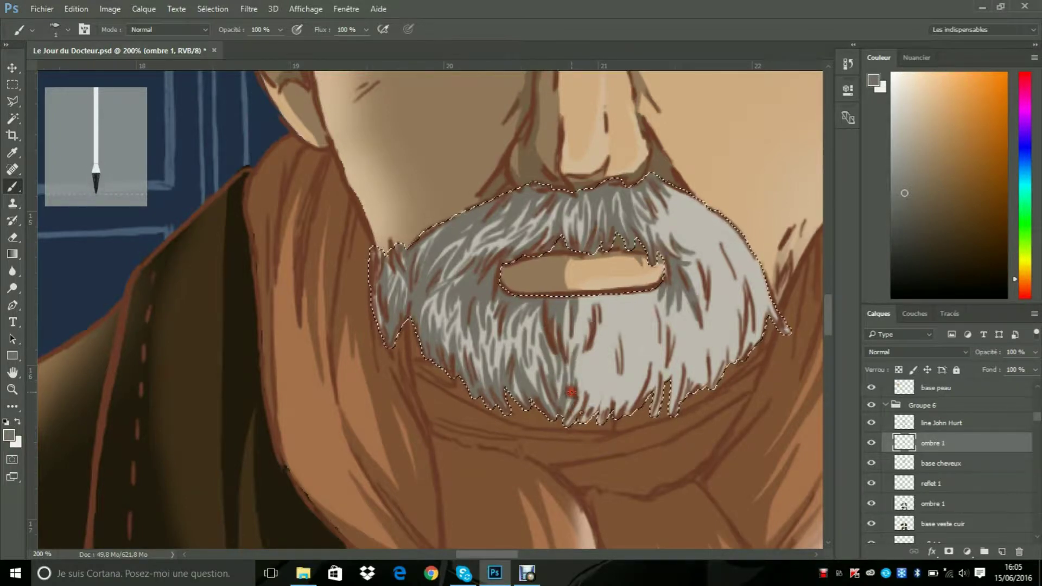
{"action": "left_click_drag", "start_coordinate": [575, 295], "coordinate": [588, 325]}
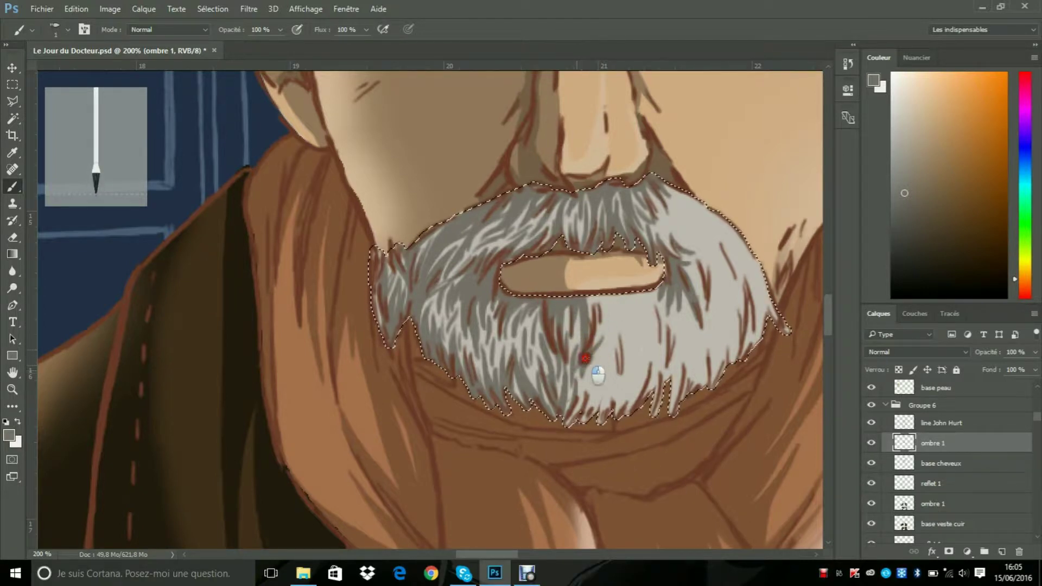
{"action": "left_click_drag", "start_coordinate": [591, 382], "coordinate": [578, 396]}
{"action": "left_click_drag", "start_coordinate": [654, 296], "coordinate": [660, 314]}
{"action": "mouse_move", "coordinate": [598, 300]}
{"action": "left_mouse_down"}
{"action": "mouse_move", "coordinate": [593, 327]}
{"action": "mouse_move", "coordinate": [601, 304]}
{"action": "mouse_move", "coordinate": [588, 296]}
{"action": "left_mouse_up"}
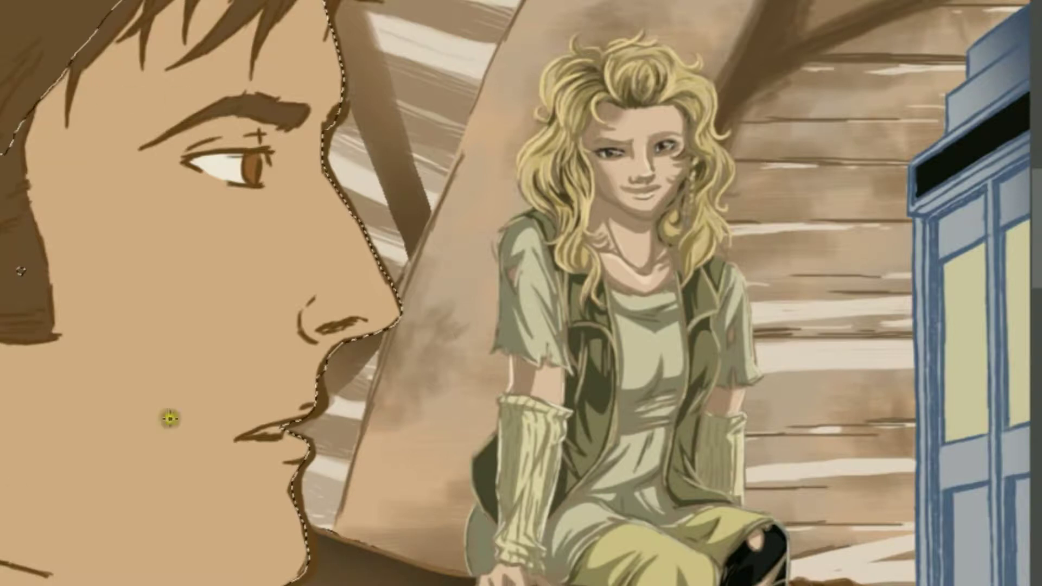
Step: Outline the neck shadow of the man in profile in brown, from below the ear along the jaw and across the throat
{"action": "left_click_drag", "start_coordinate": [59, 542], "coordinate": [319, 347]}
{"action": "left_click_drag", "start_coordinate": [175, 261], "coordinate": [255, 453]}
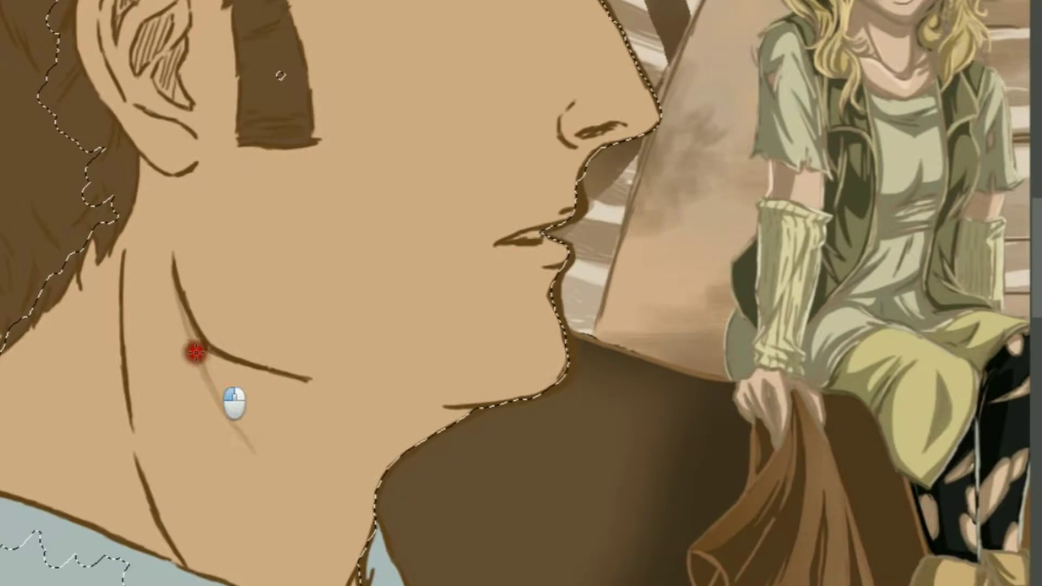
{"action": "mouse_move", "coordinate": [175, 274]}
{"action": "left_mouse_down"}
{"action": "mouse_move", "coordinate": [223, 421]}
{"action": "mouse_move", "coordinate": [179, 309]}
{"action": "mouse_move", "coordinate": [173, 259]}
{"action": "left_mouse_up"}
{"action": "left_click_drag", "start_coordinate": [258, 470], "coordinate": [386, 452]}
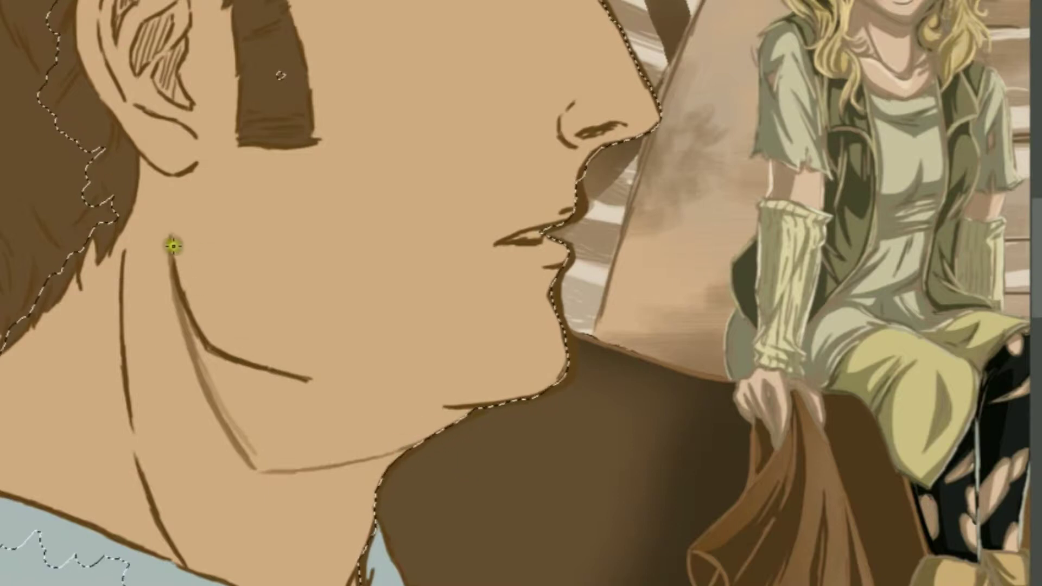
{"action": "mouse_move", "coordinate": [175, 237]}
{"action": "left_mouse_down"}
{"action": "mouse_move", "coordinate": [198, 296]}
{"action": "mouse_move", "coordinate": [265, 342]}
{"action": "mouse_move", "coordinate": [258, 361]}
{"action": "mouse_move", "coordinate": [502, 398]}
{"action": "left_mouse_up"}
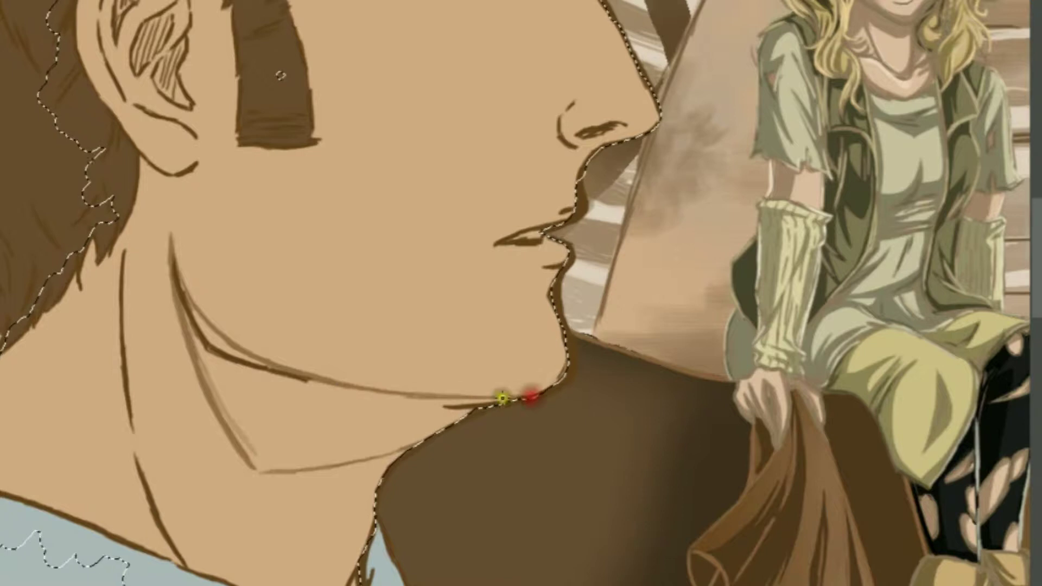